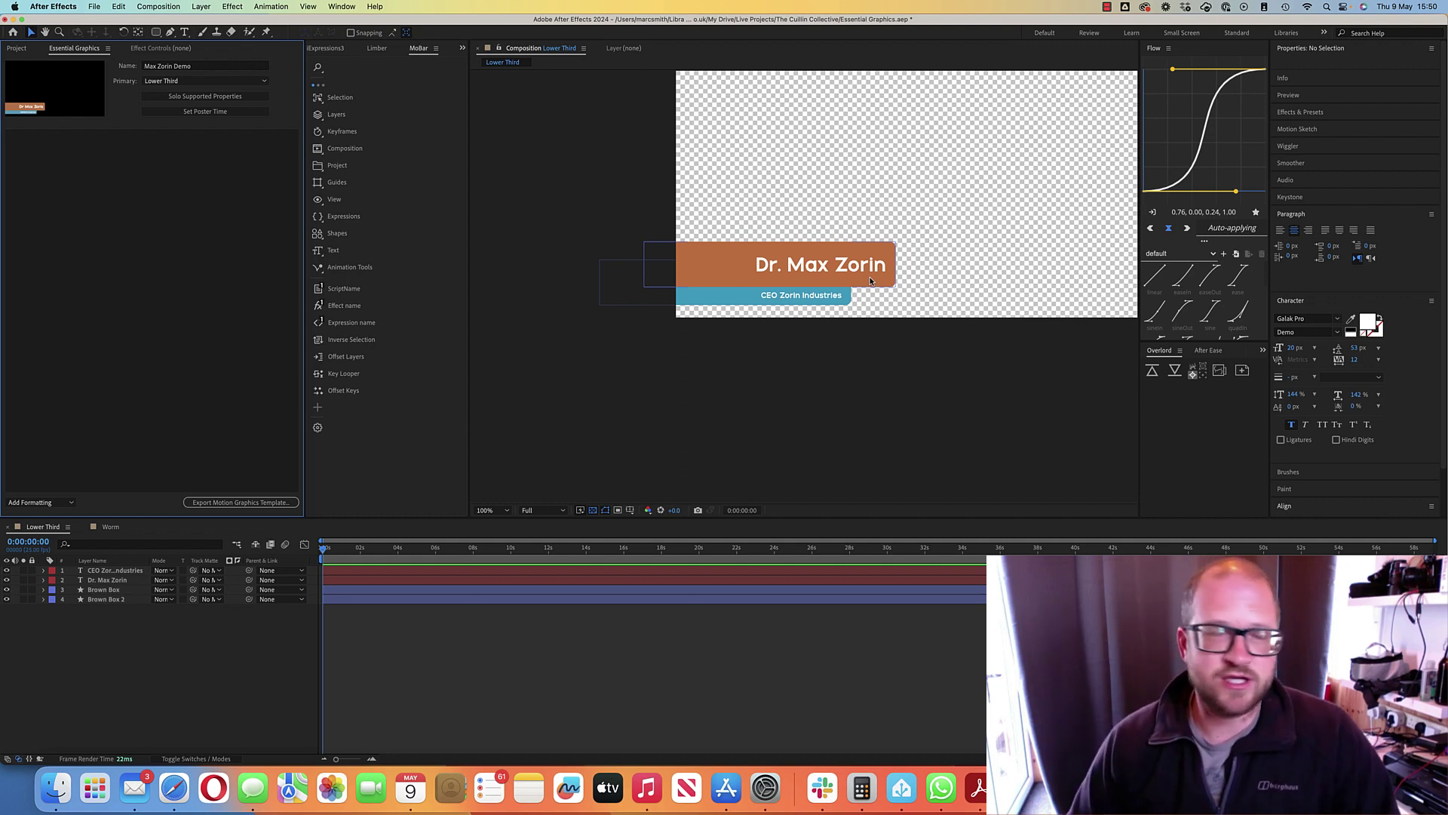
# Step: Parent the CEO Zorin Industries text layer to the Brown Box 2 layer
pyautogui.click(169, 694)
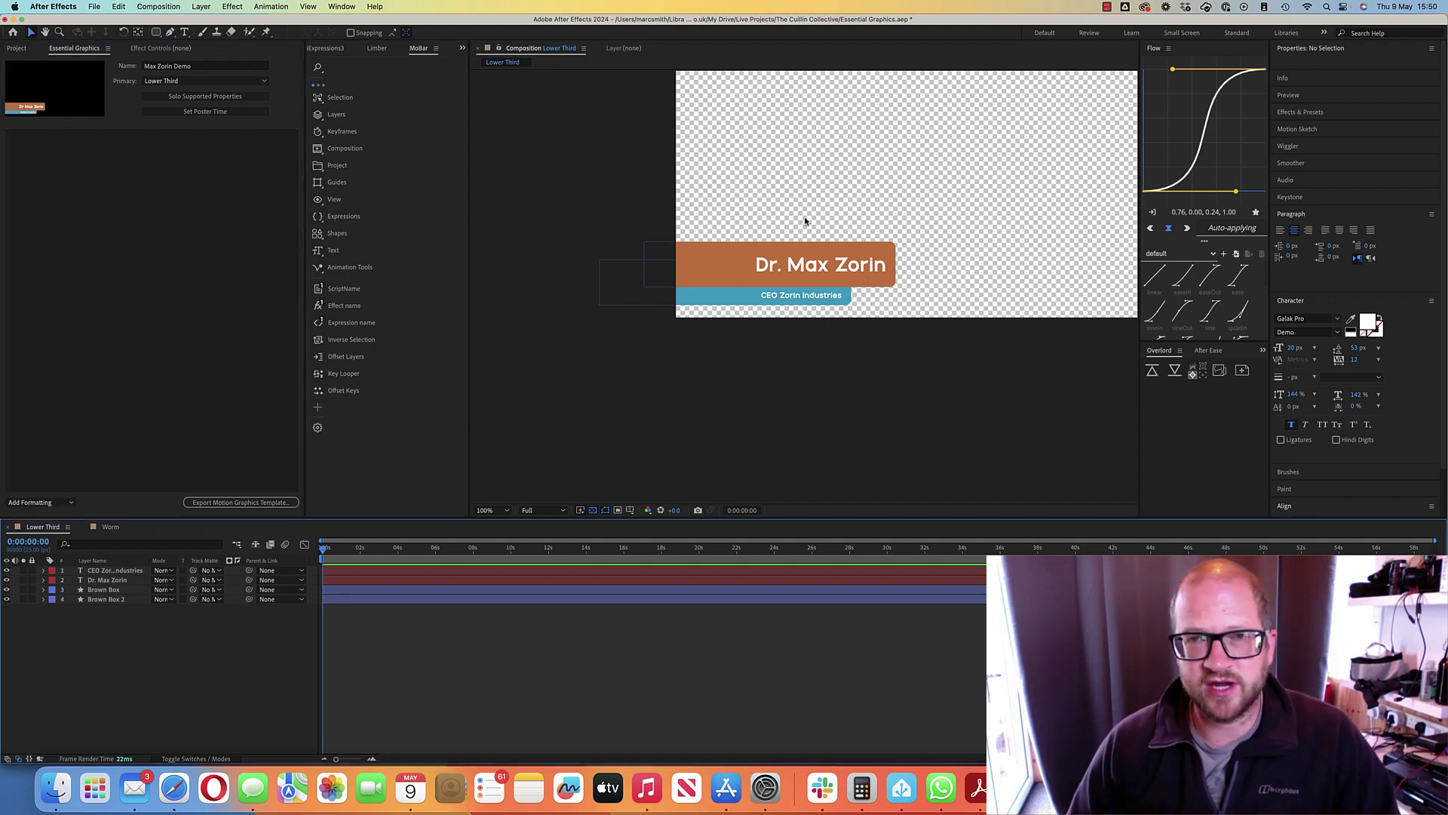
pyautogui.scroll(2, 860, 226)
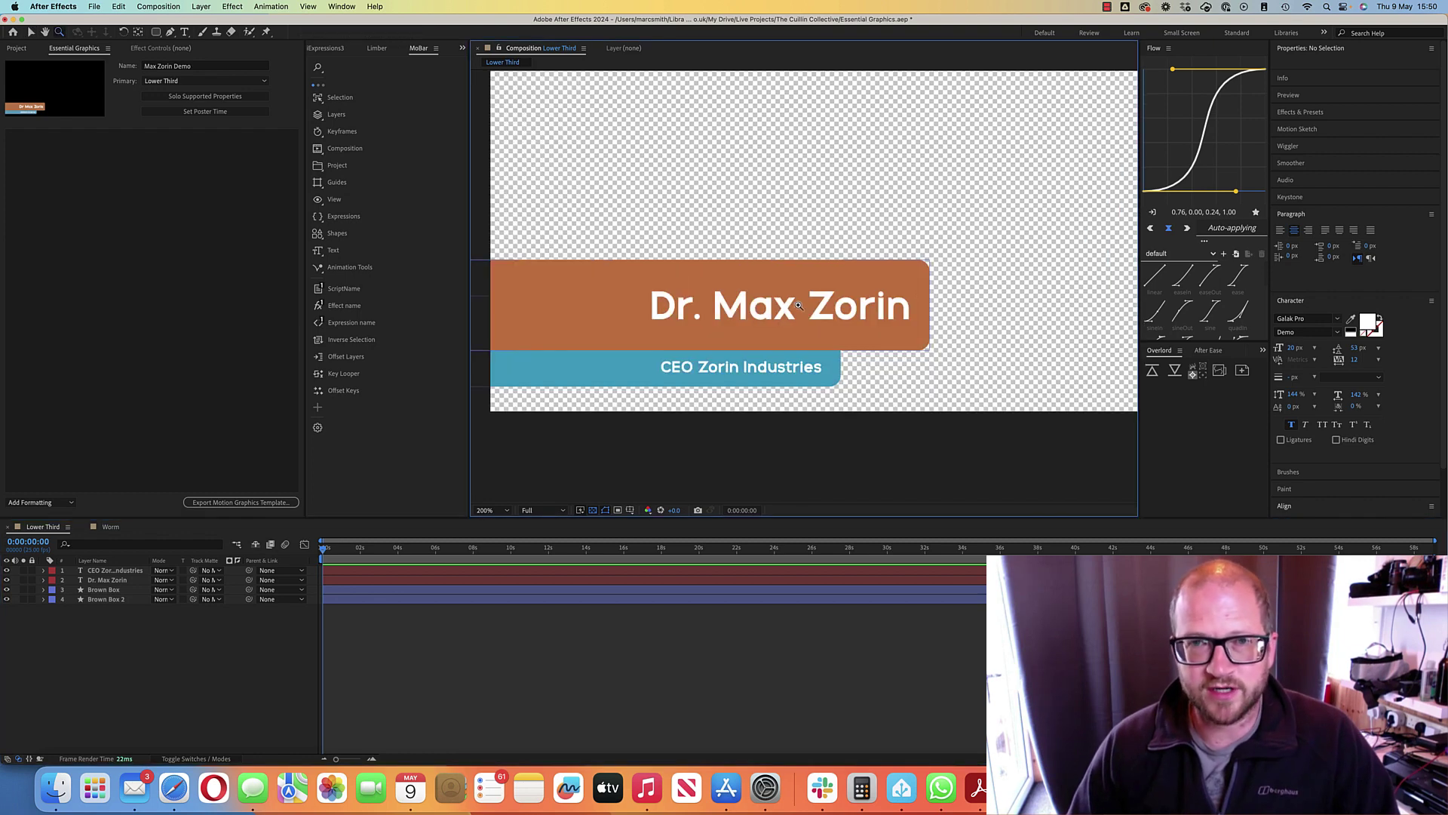
pyautogui.click(121, 570)
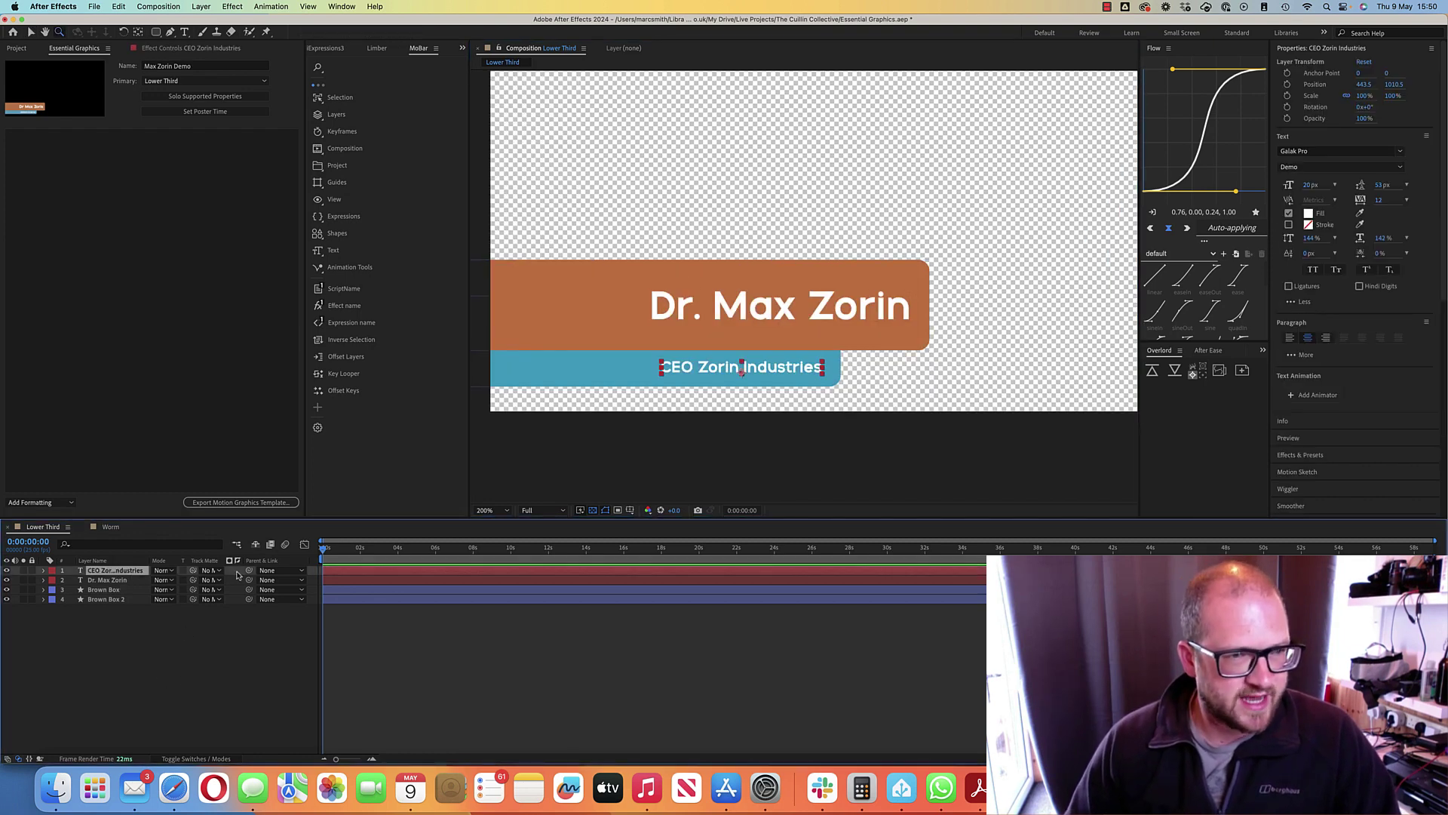
pyautogui.moveTo(249, 571); pyautogui.dragTo(113, 590)
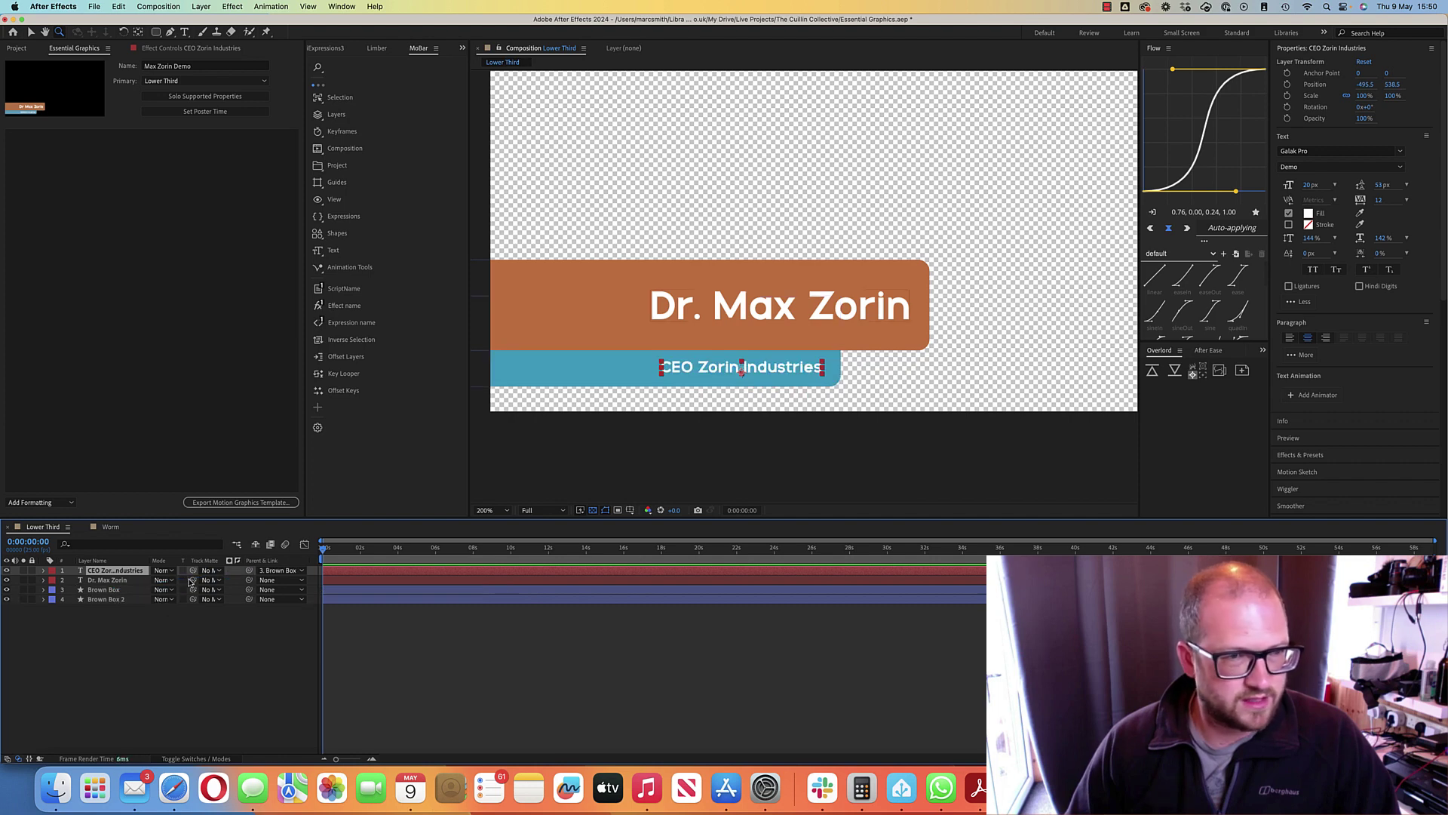
pyautogui.moveTo(249, 570); pyautogui.dragTo(128, 599)
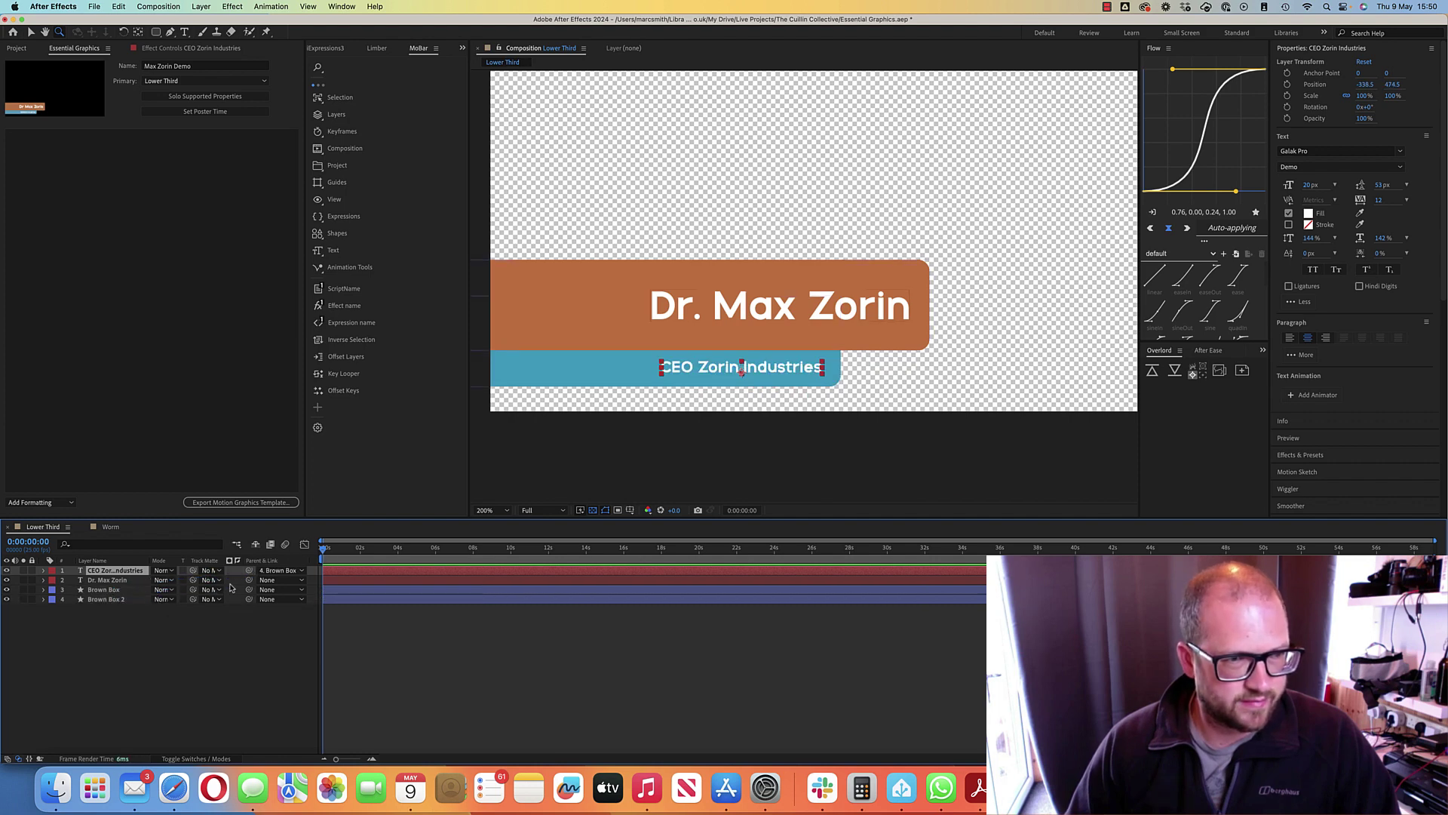
# Step: Parent the name text layer to the Brown Box layer
pyautogui.moveTo(255, 583); pyautogui.dragTo(115, 590)
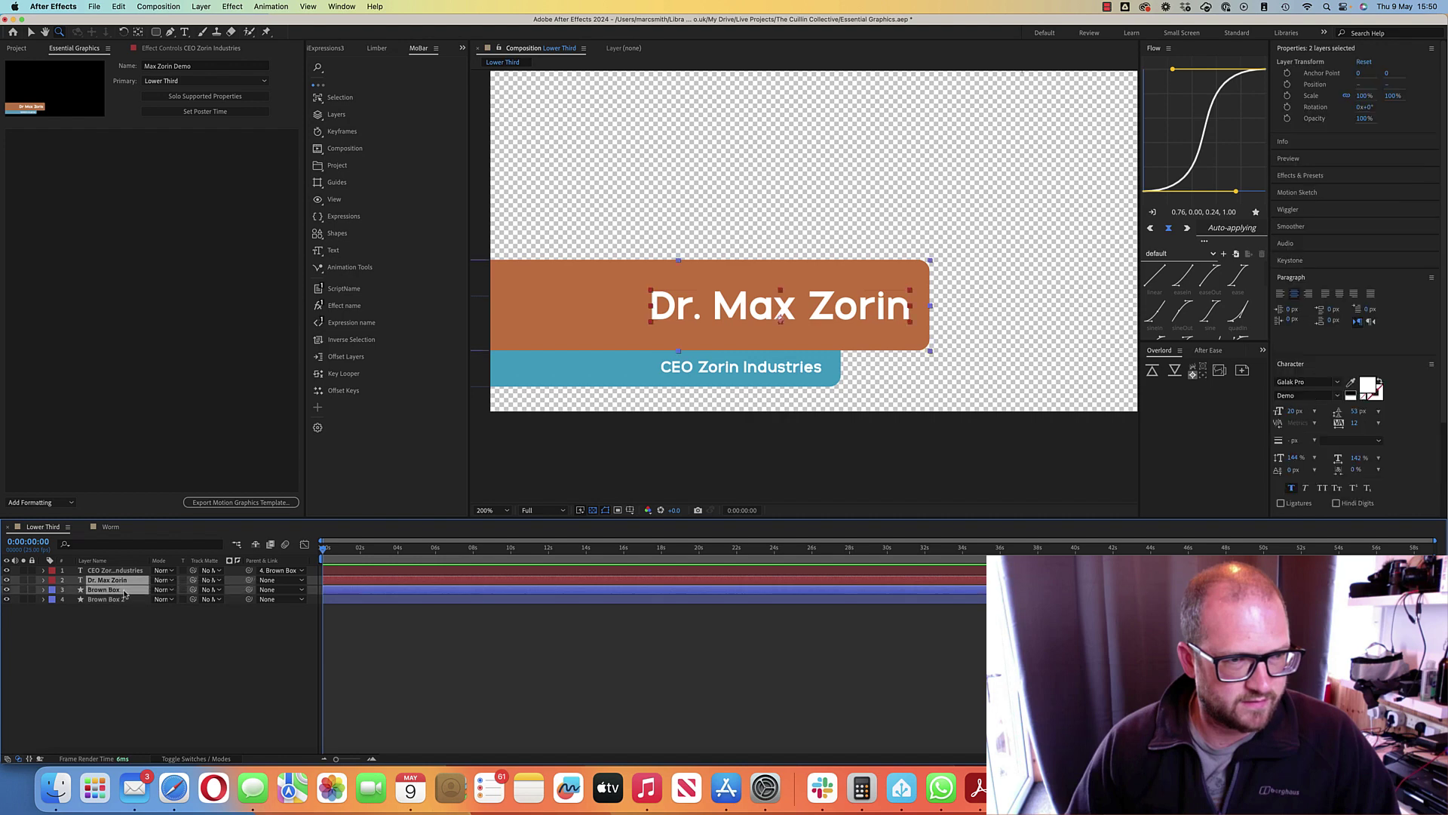
pyautogui.click(243, 586)
pyautogui.moveTo(249, 579); pyautogui.dragTo(130, 591)
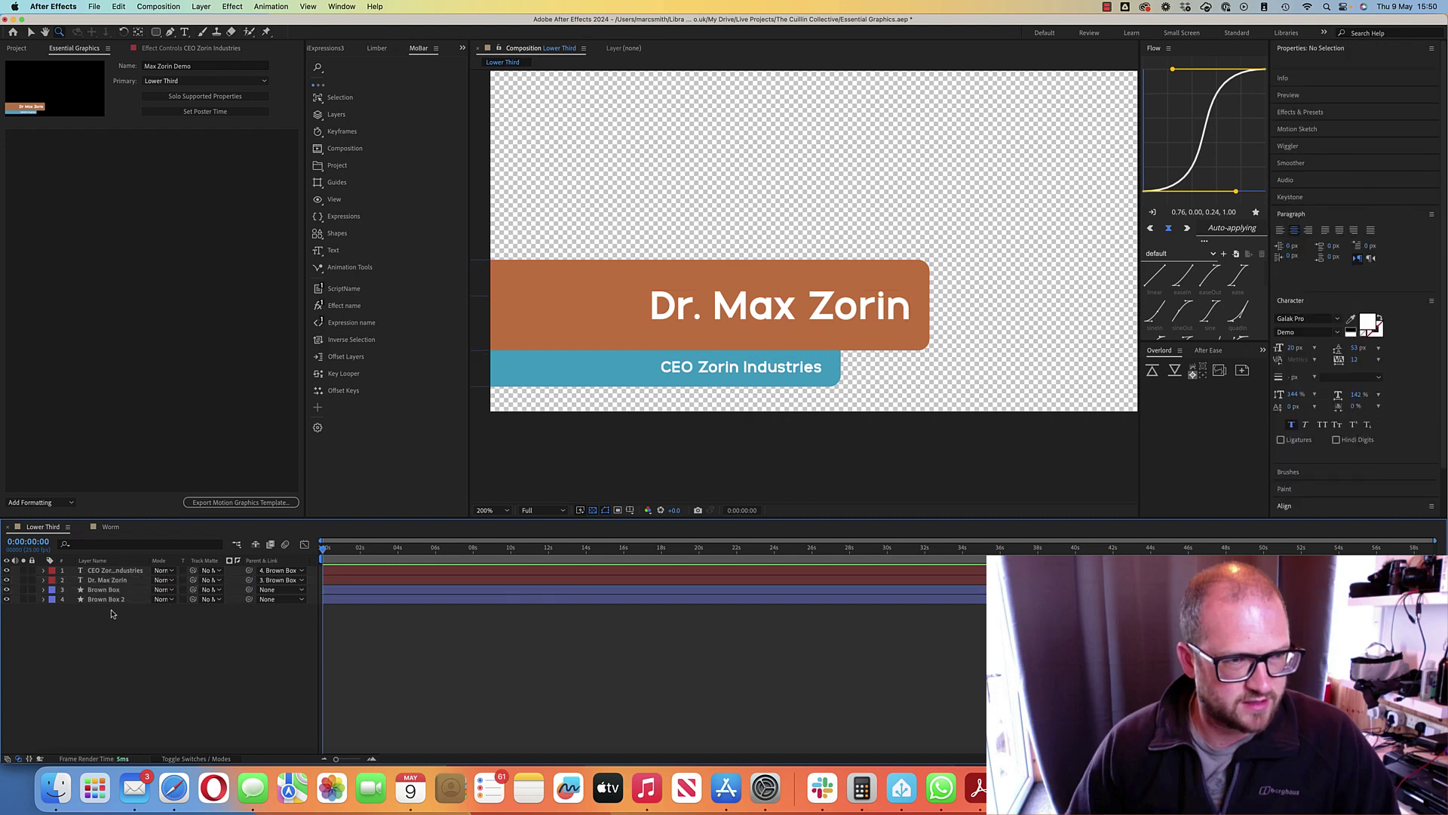
# Step: Rename the Brown Box 2 layer as Blue Box
pyautogui.click(121, 600)
pyautogui.press('Return')
pyautogui.write('Blue Box')
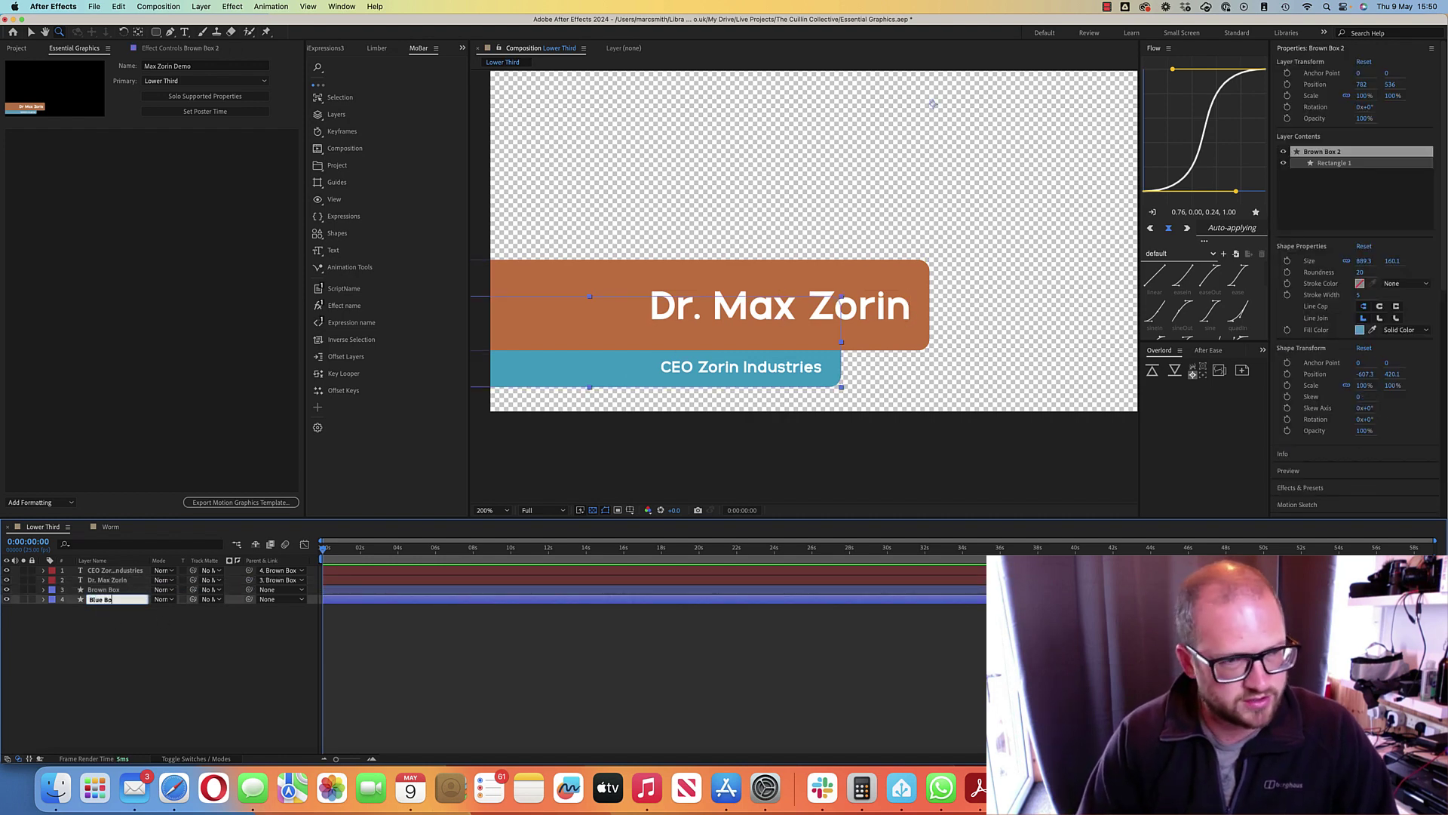
pyautogui.press('Return')
pyautogui.click(104, 637)
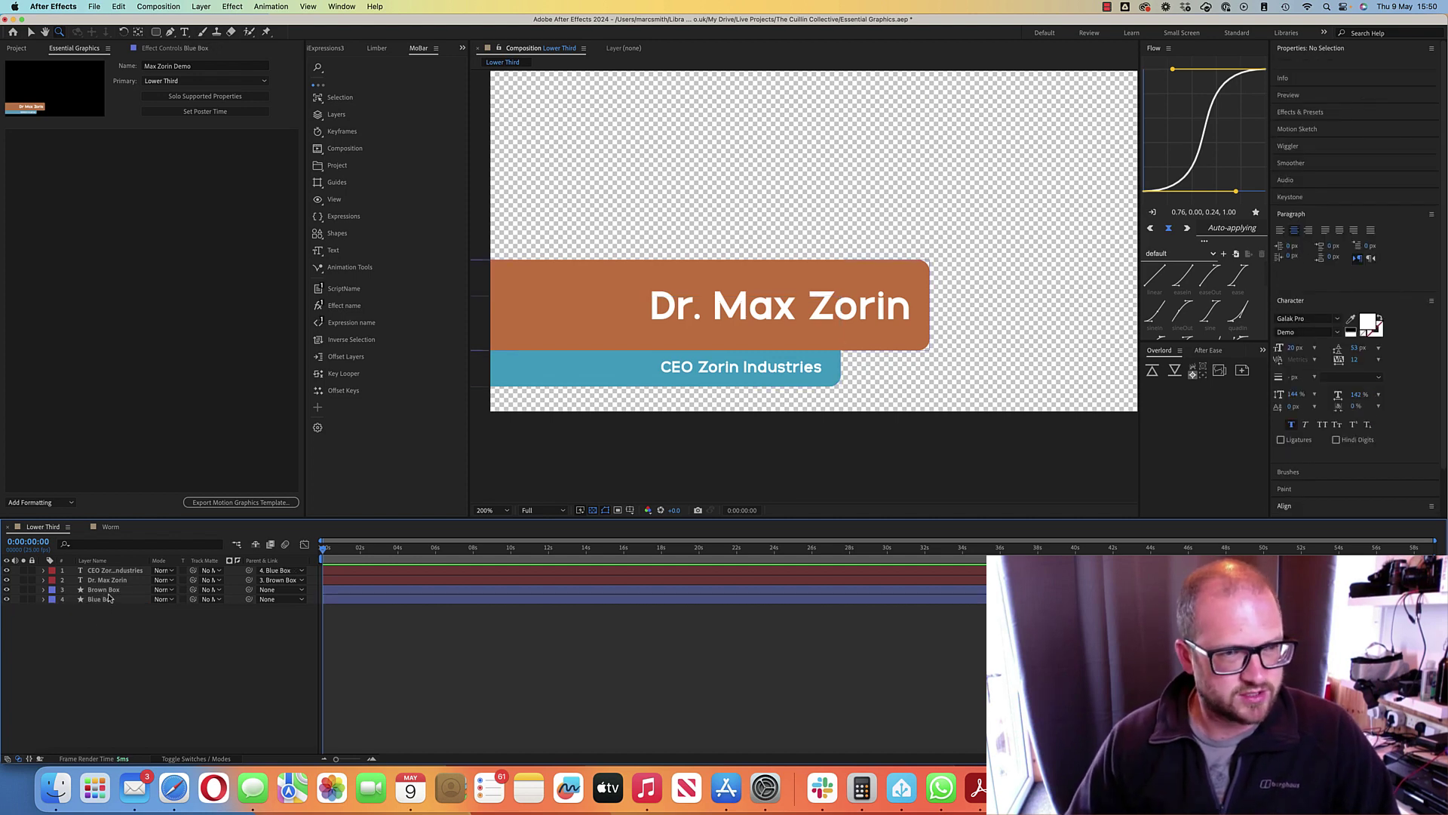
# Step: Add a Position keyframe to the Brown Box layer and move it to the one-second mark
pyautogui.click(110, 592)
pyautogui.hotkey('alt', 'shift', 'p')
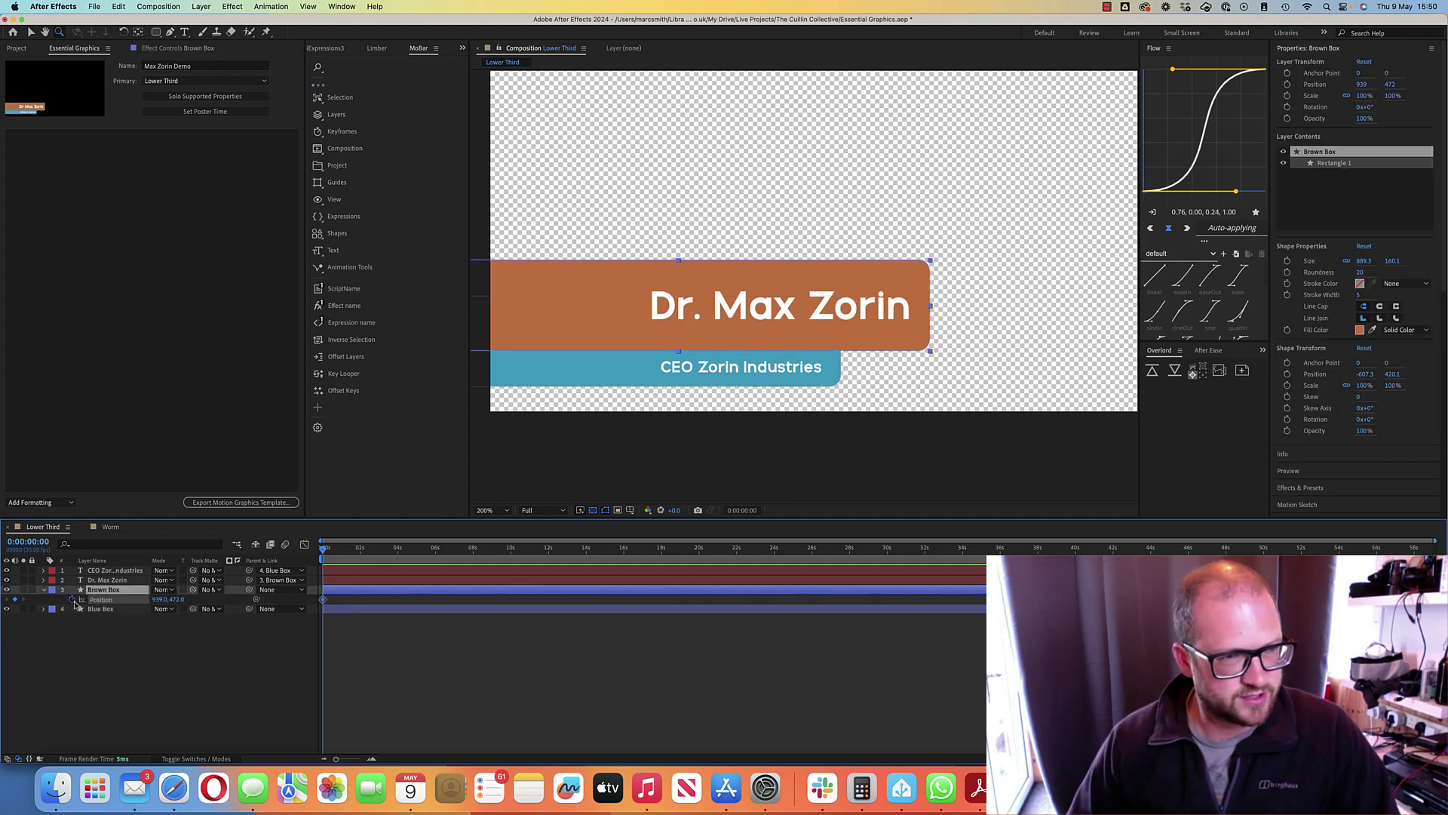
pyautogui.moveTo(325, 601); pyautogui.dragTo(344, 600)
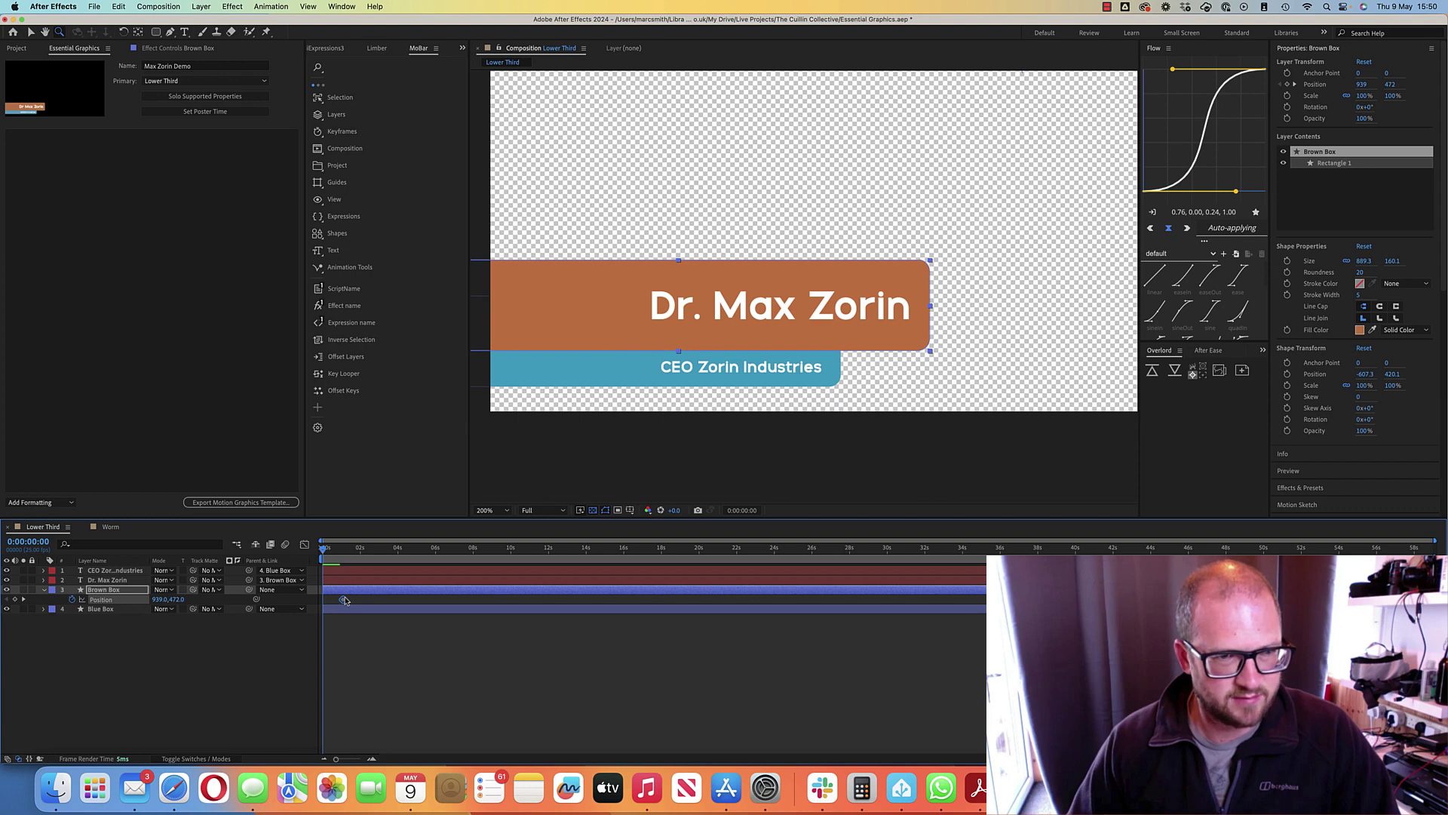
pyautogui.moveTo(336, 759); pyautogui.dragTo(357, 759)
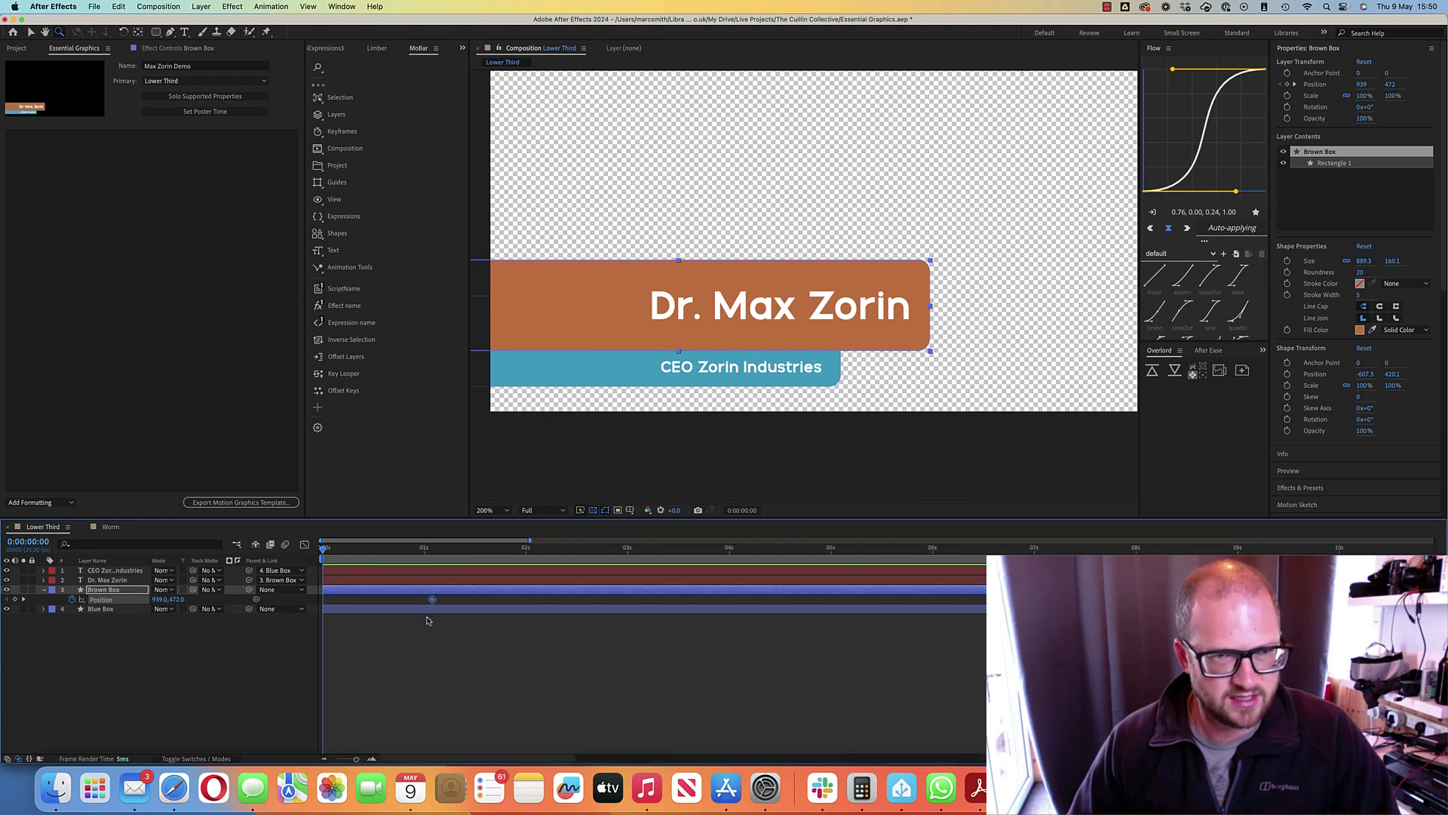
pyautogui.moveTo(427, 601); pyautogui.dragTo(423, 602)
pyautogui.scroll(-1, 624, 341)
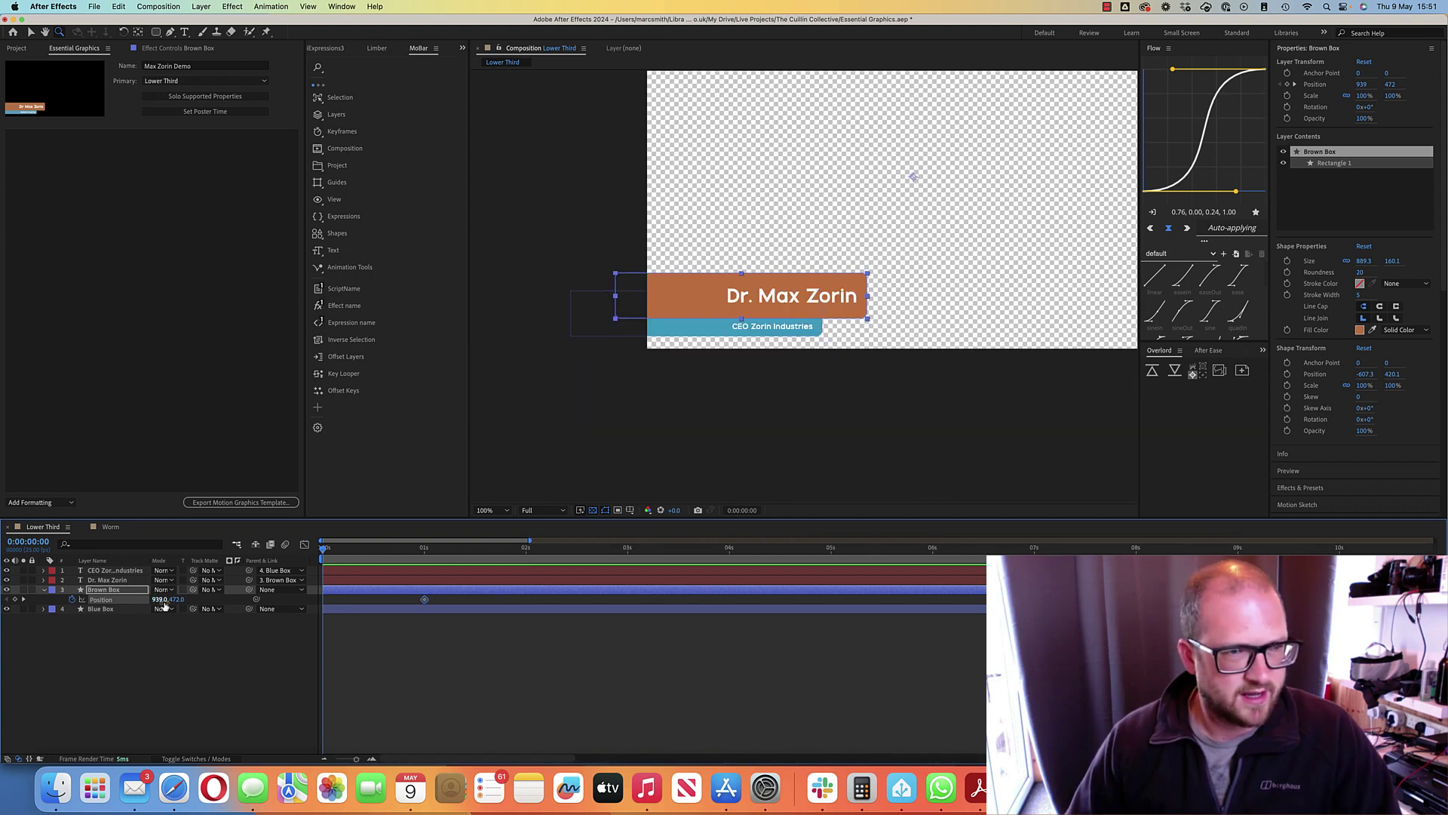
# Step: Set the Brown Box's horizontal position to about 98 at the first frame so it starts outside the frame
pyautogui.moveTo(160, 601); pyautogui.dragTo(3, 601)
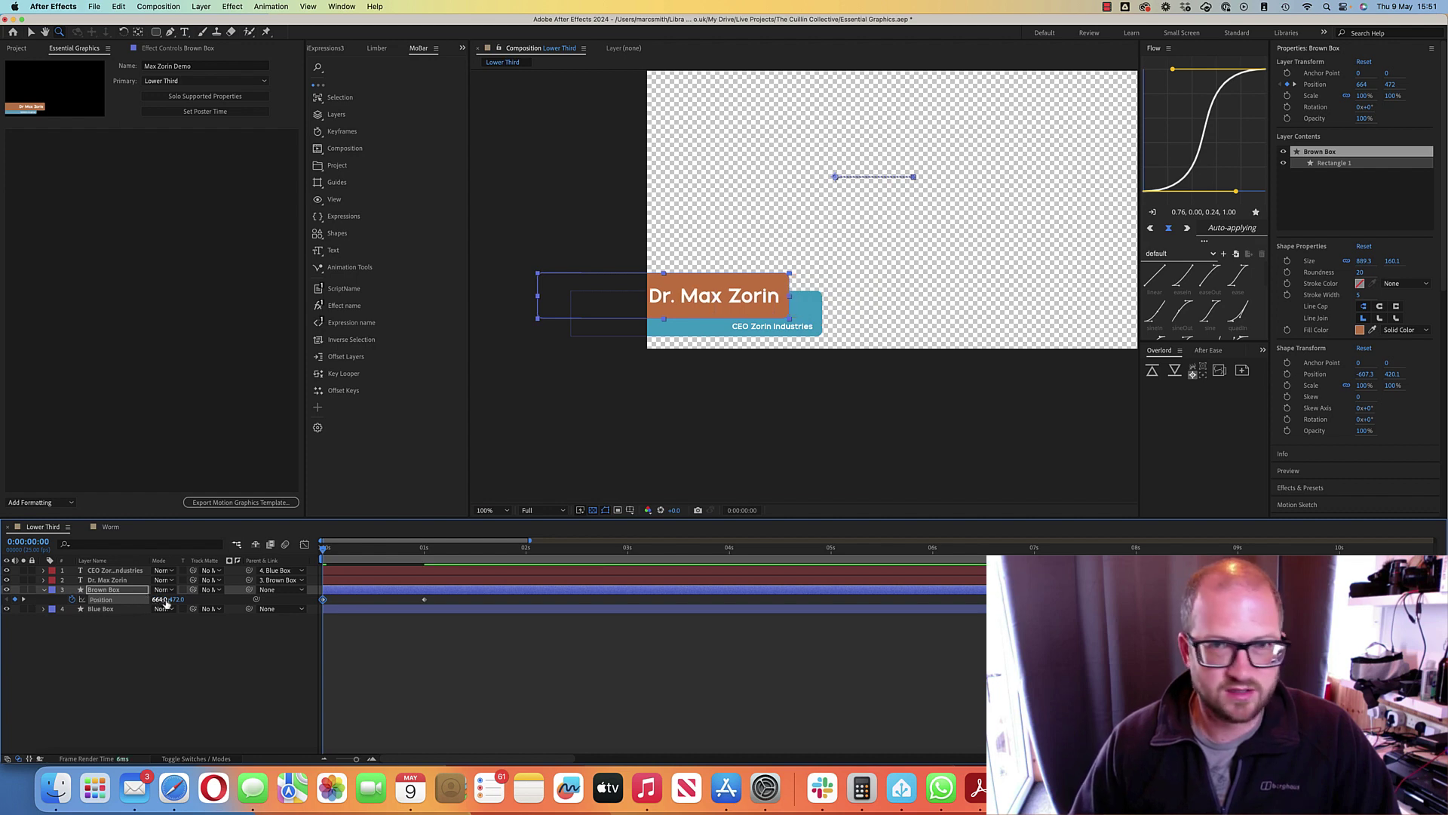
pyautogui.moveTo(161, 601); pyautogui.dragTo(2, 601)
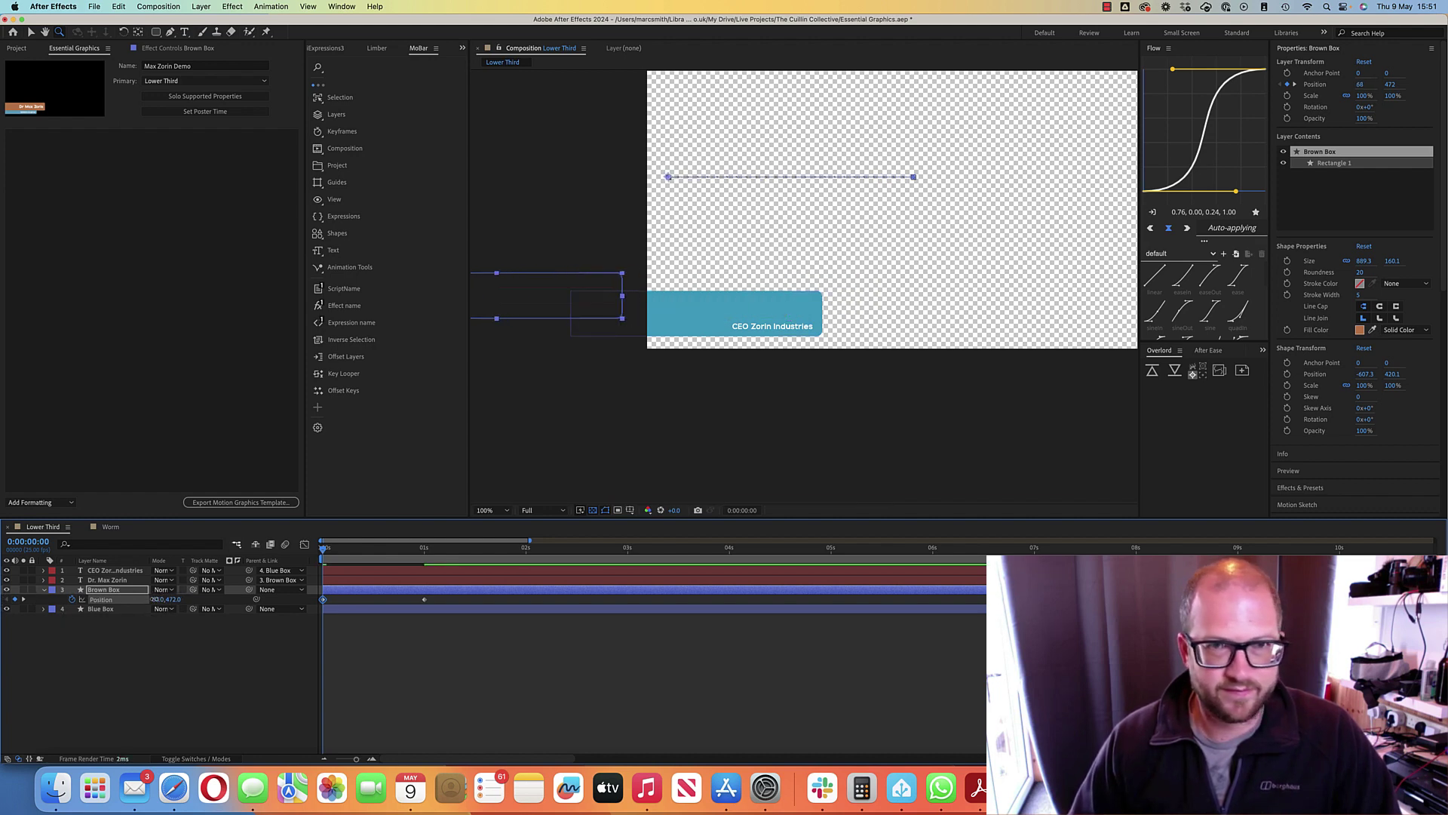
pyautogui.moveTo(155, 599); pyautogui.dragTo(178, 599)
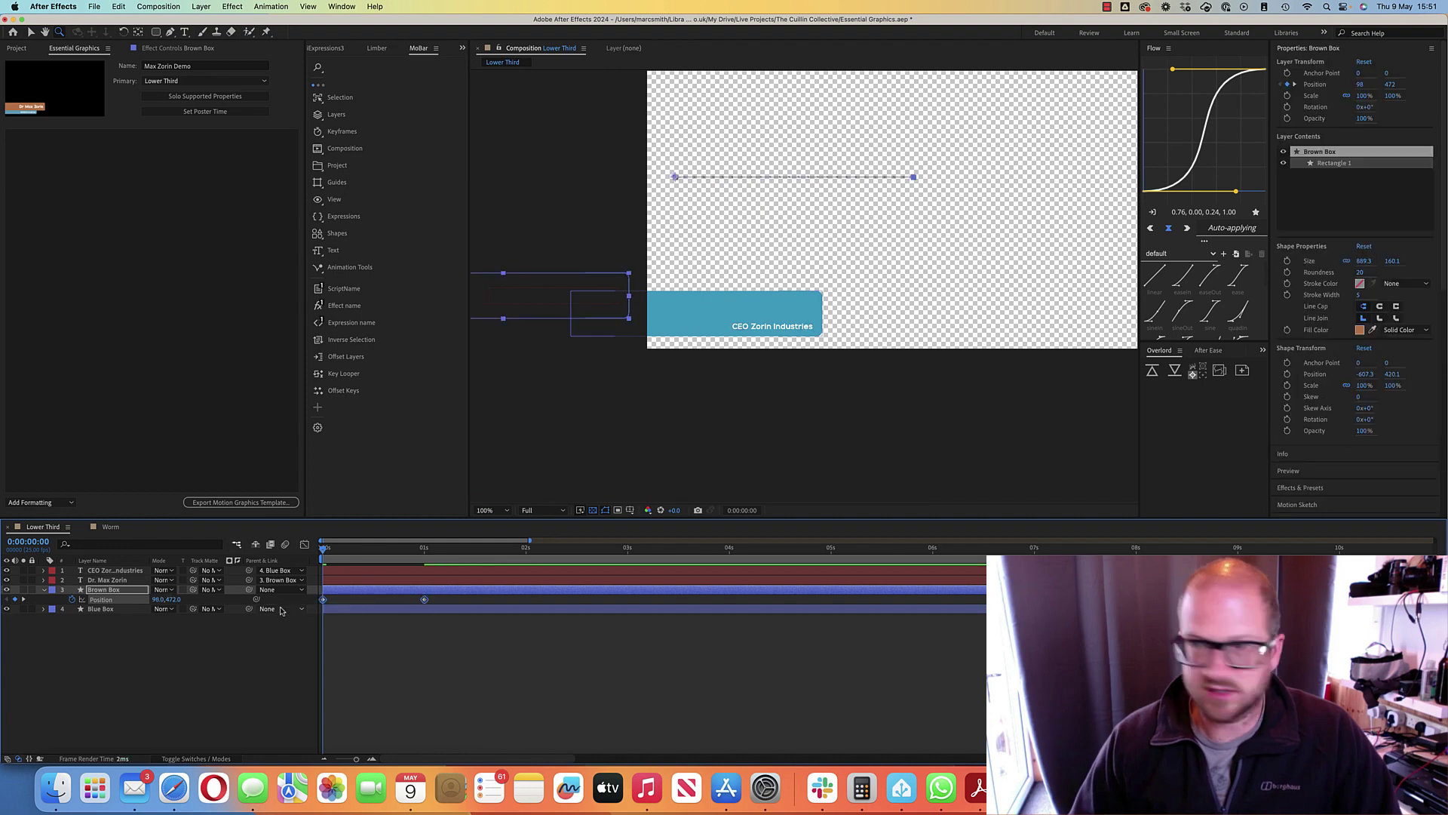
# Step: Apply the cubic ease-in-out preset to both Brown Box position keyframes and preview the motion
pyautogui.scroll(-6, 1182, 350)
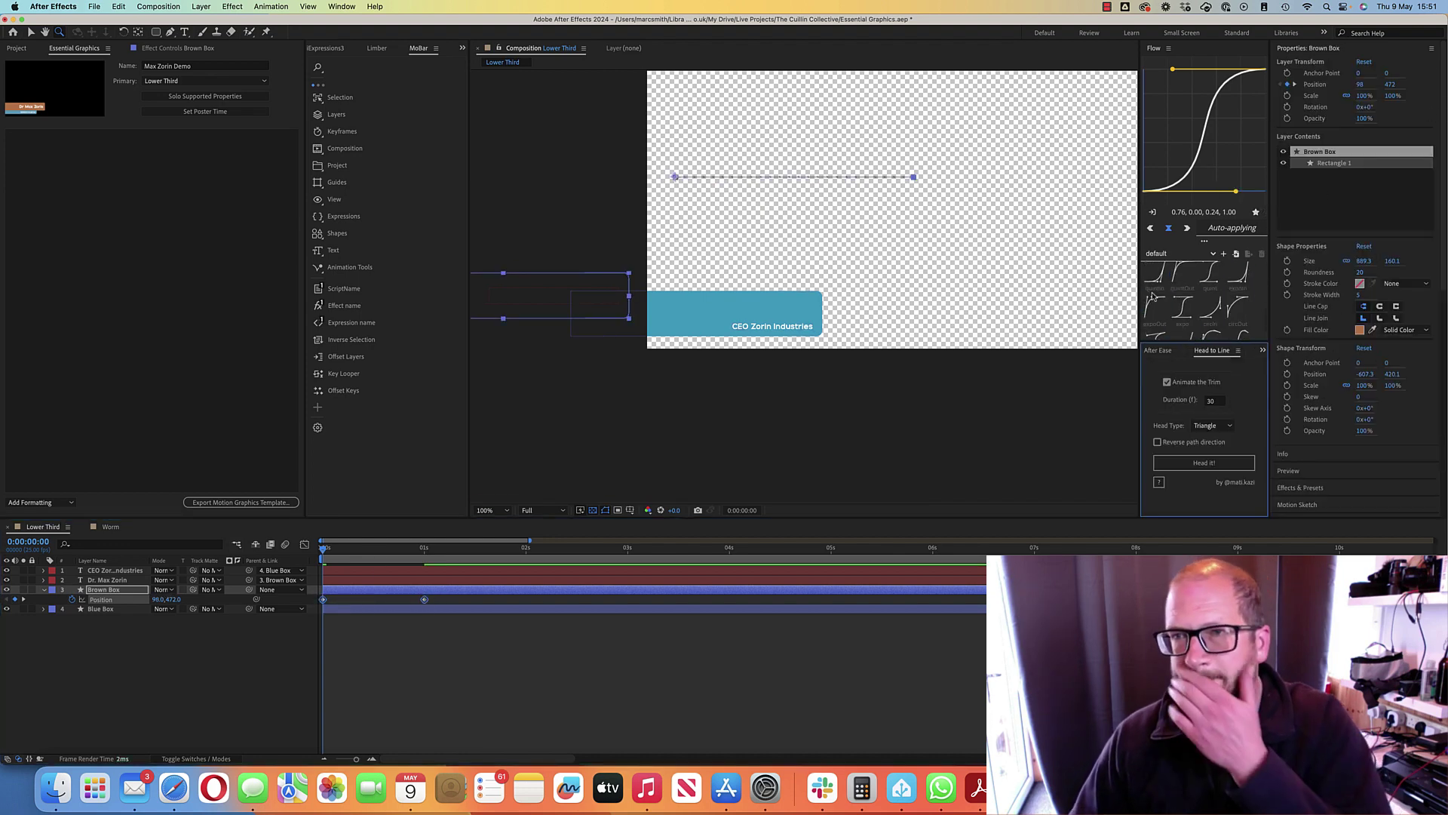
pyautogui.scroll(3, 1152, 296)
pyautogui.click(1154, 305)
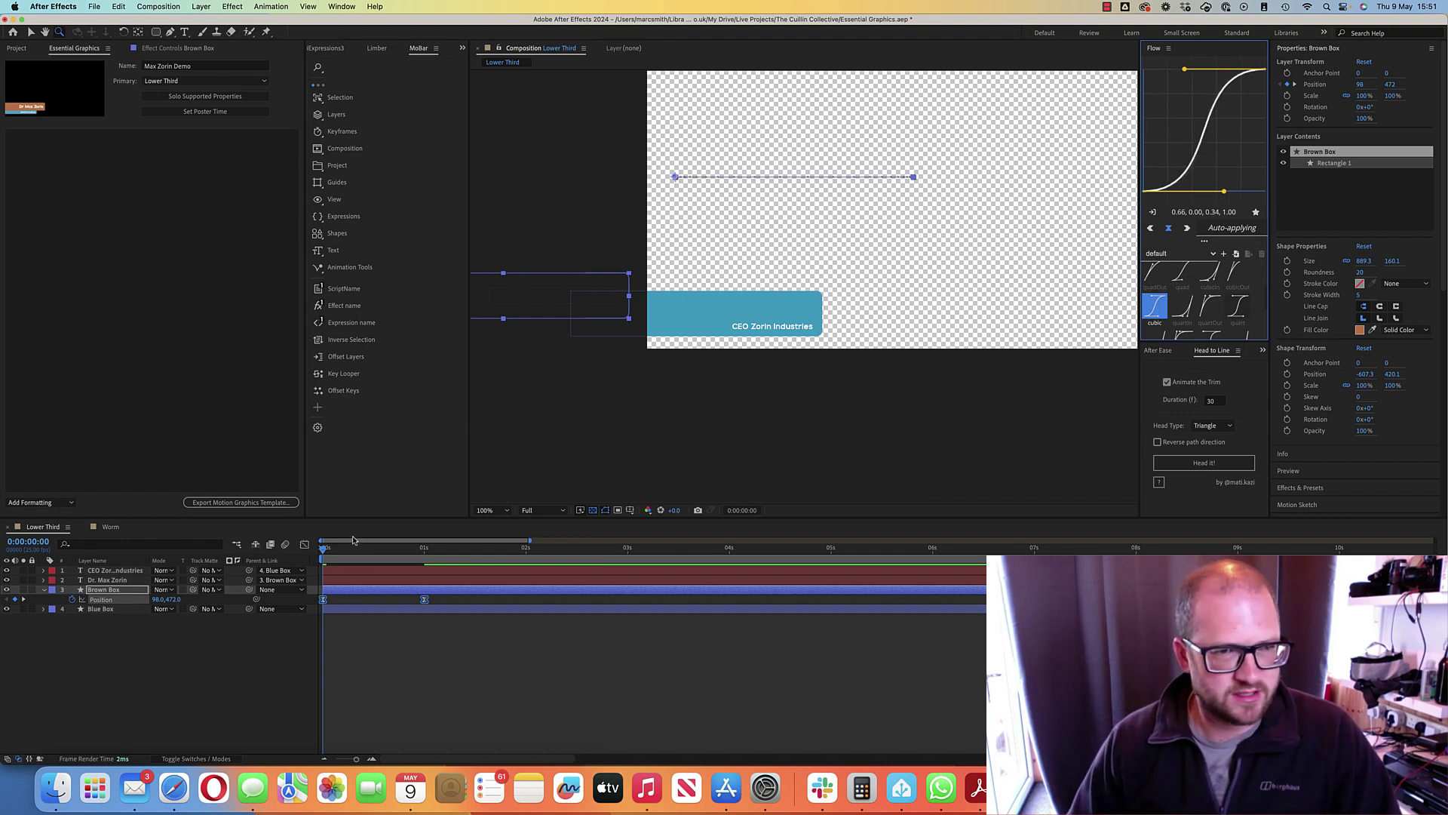
pyautogui.click(379, 600)
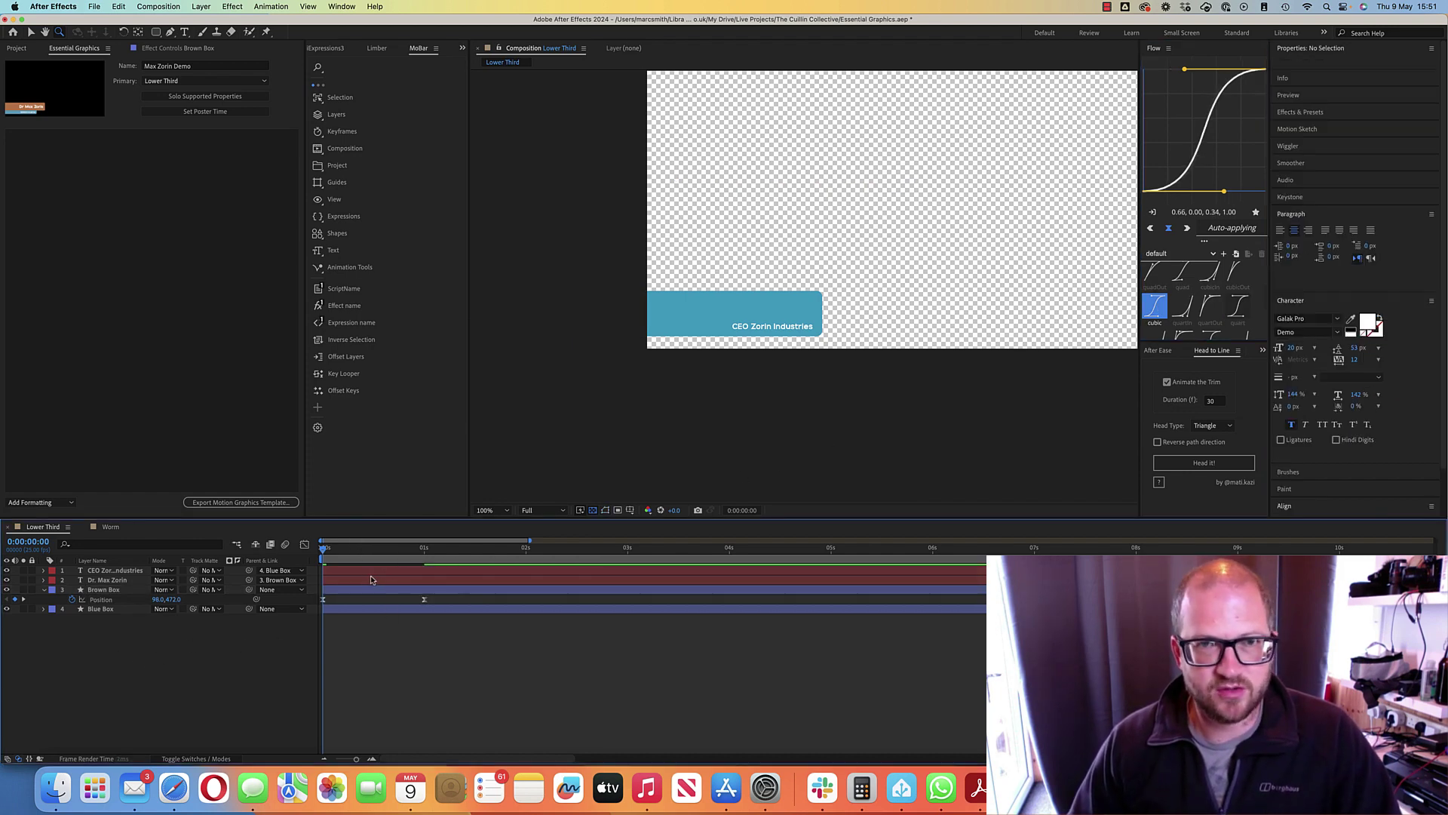
pyautogui.press('space')
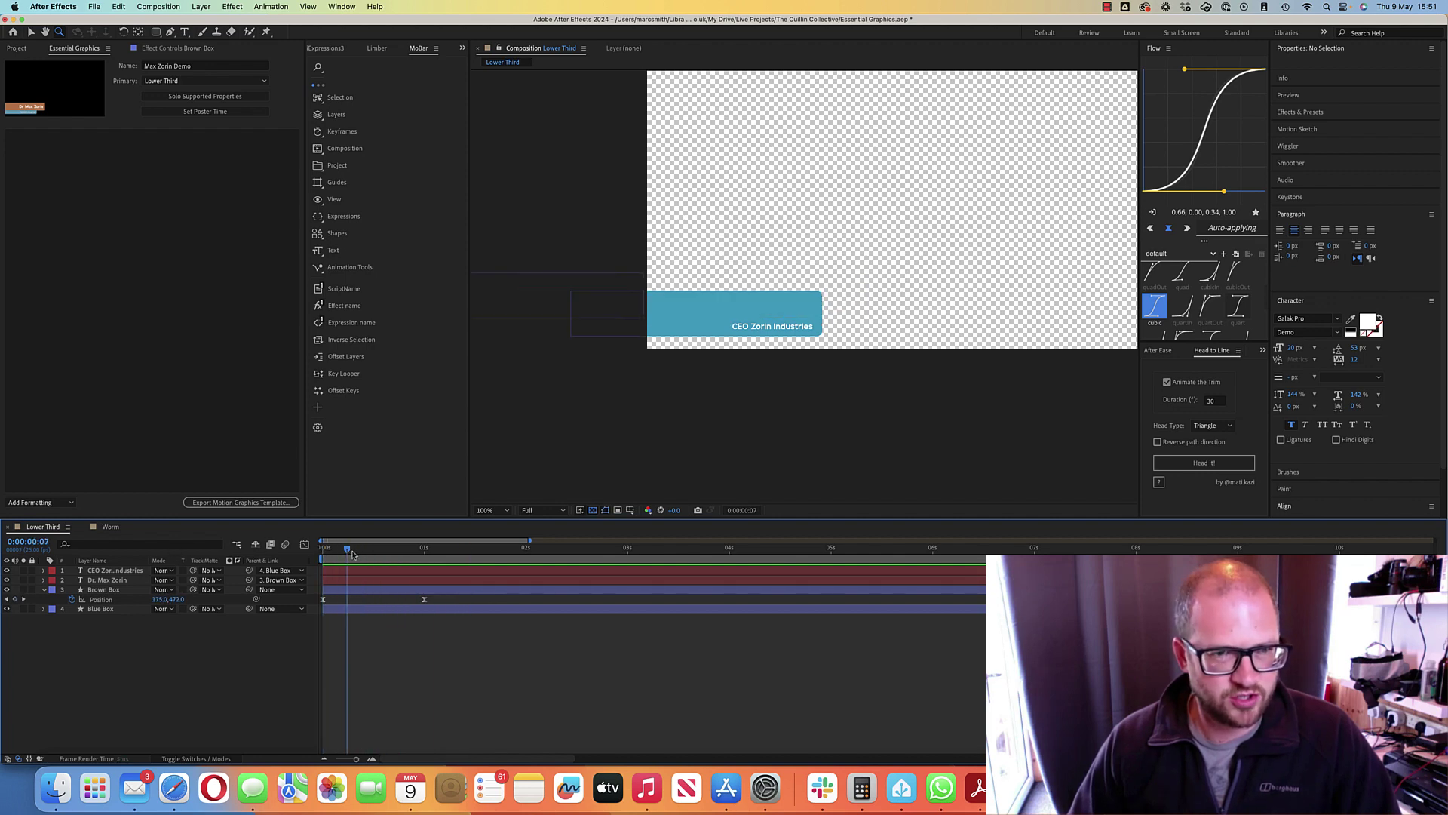
# Step: Start the Blue Box layer at 0:00:00:17 and paste the Brown Box position keyframes onto it there
pyautogui.moveTo(367, 549); pyautogui.dragTo(393, 552)
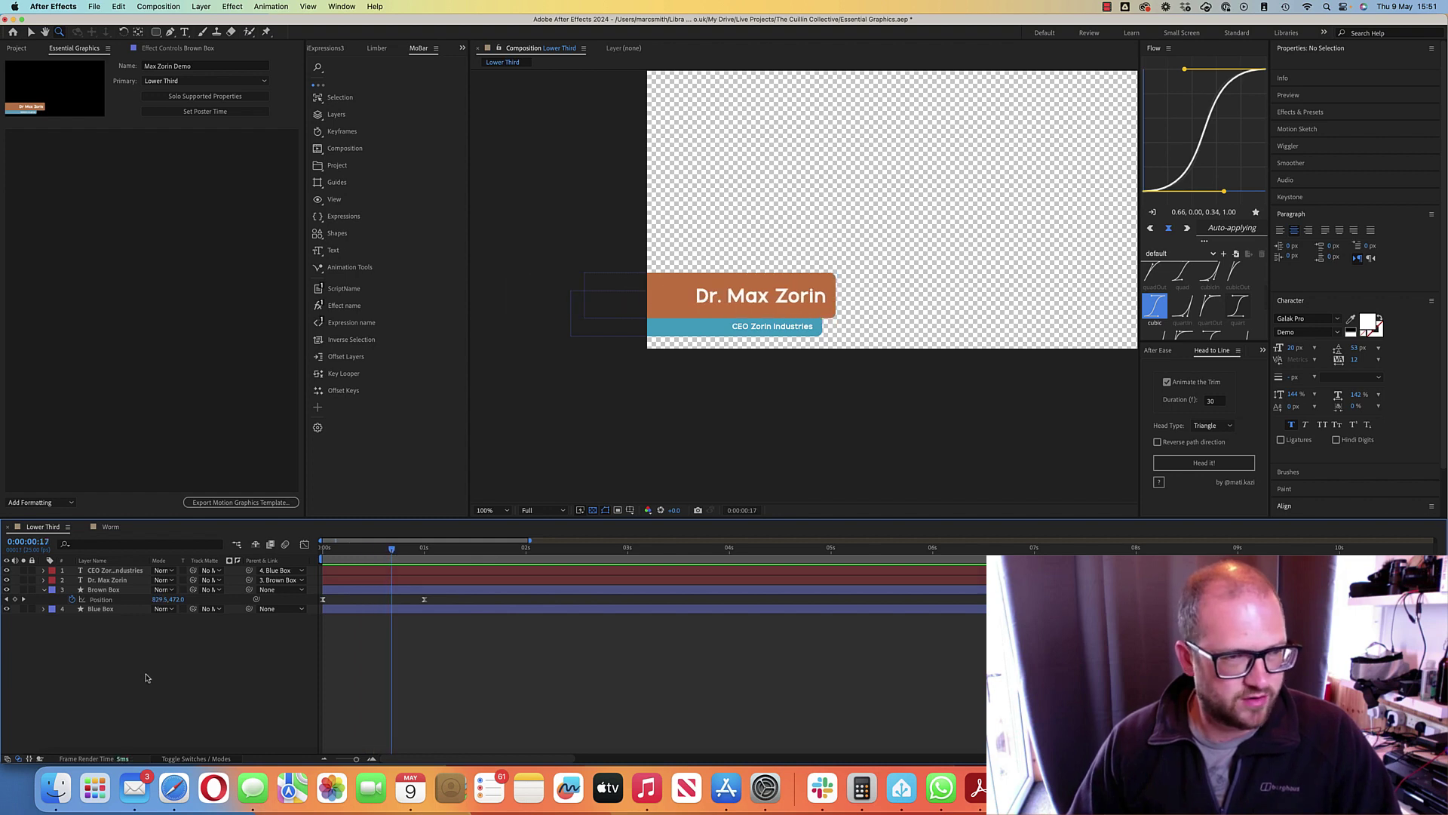
pyautogui.click(411, 589)
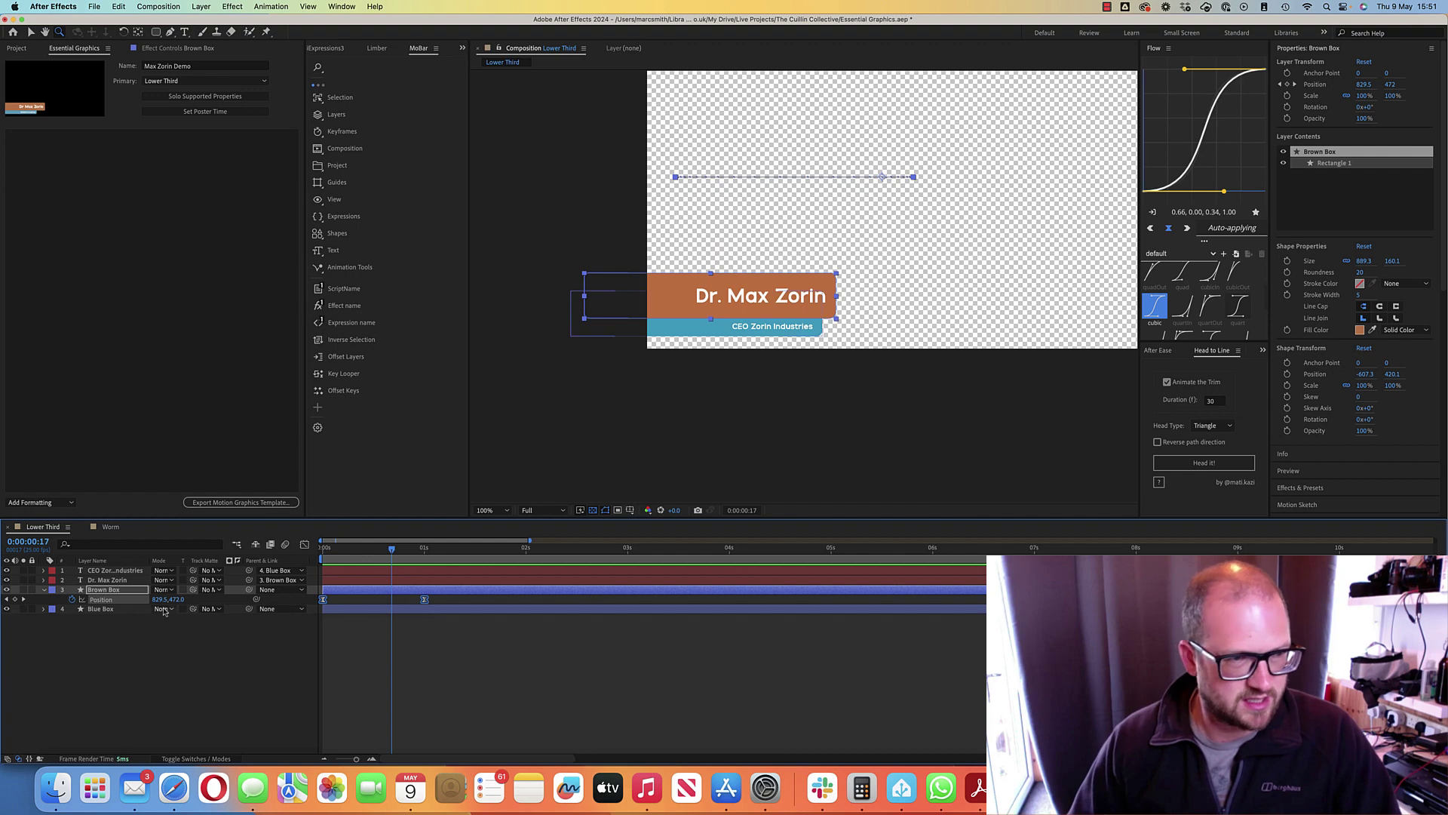
pyautogui.click(105, 609)
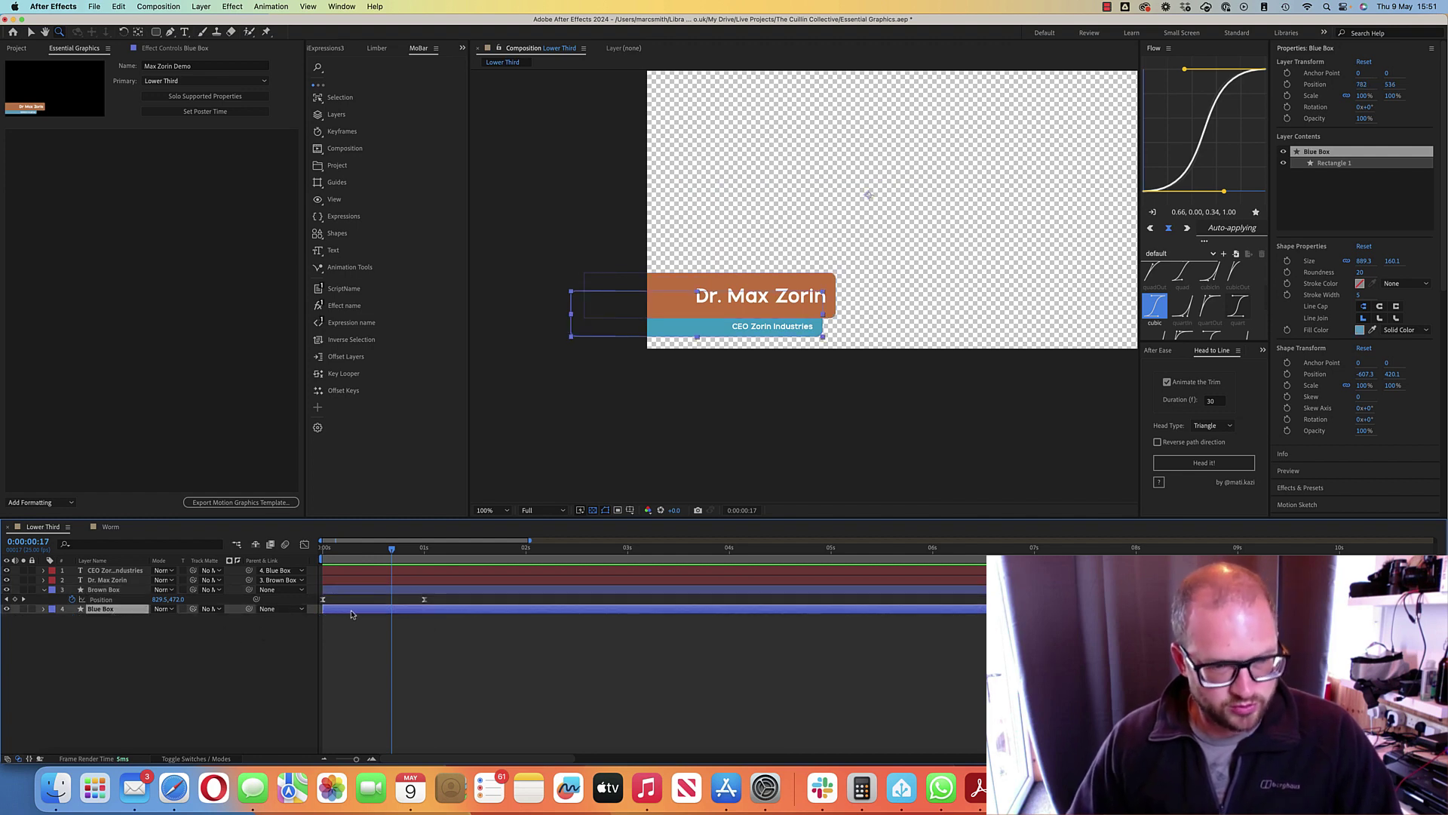
pyautogui.moveTo(367, 612); pyautogui.dragTo(424, 611)
pyautogui.press('super+v')
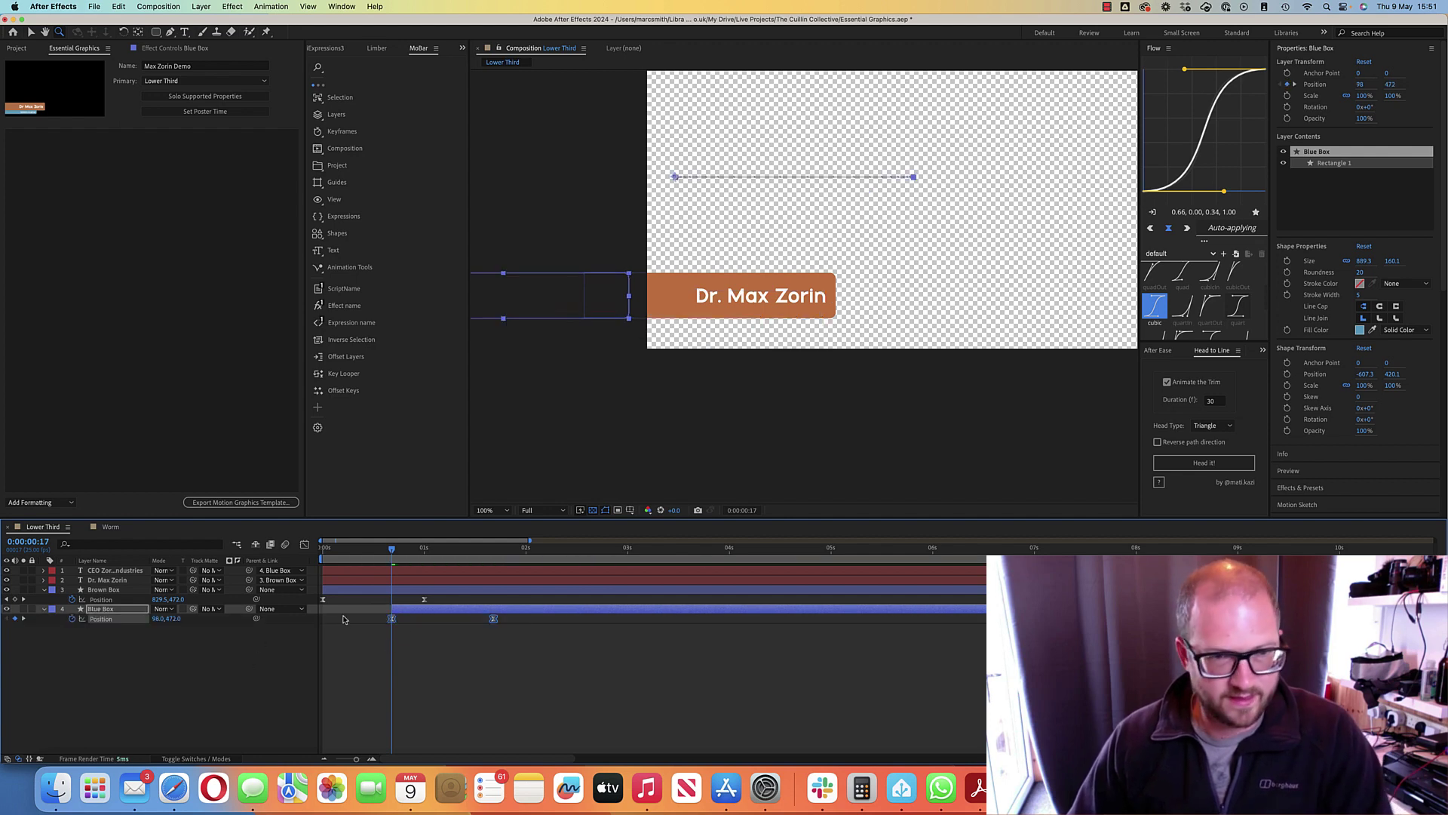
# Step: Shift both Blue Box position keyframes together so the box ends beneath the brown one at about 813, 545
pyautogui.click(502, 553)
pyautogui.click(459, 671)
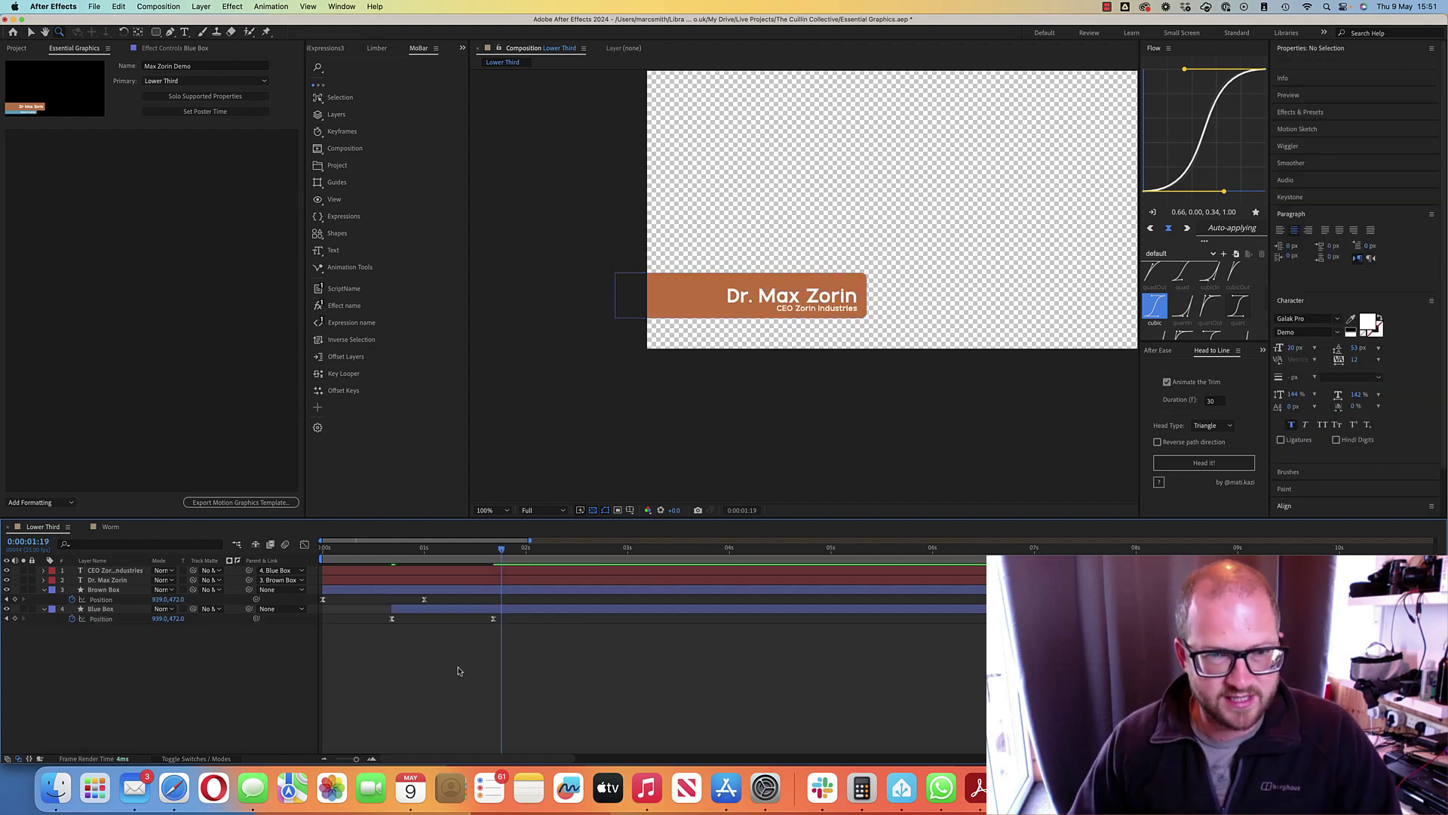
pyautogui.click(6, 618)
pyautogui.click(101, 618)
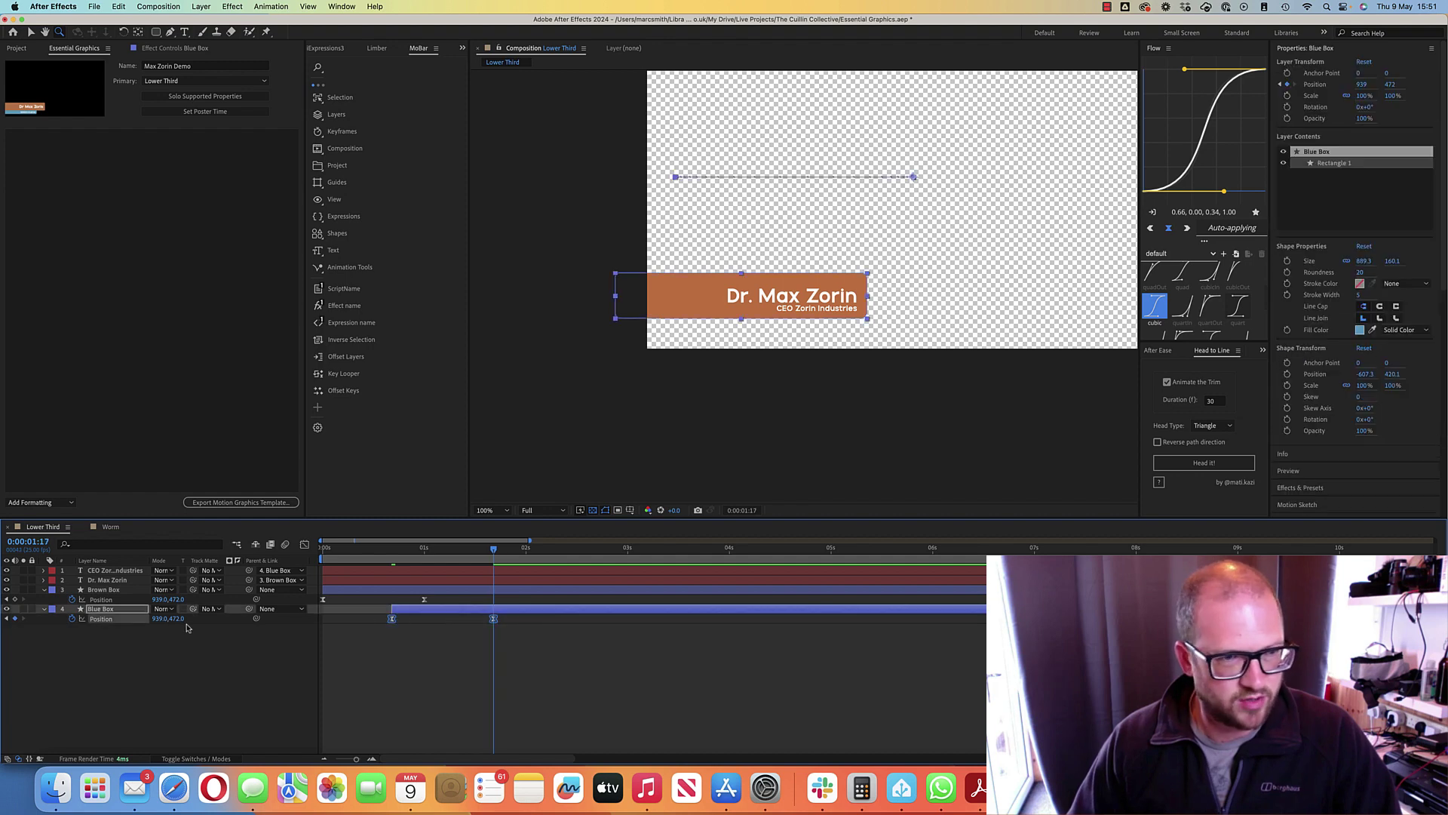
pyautogui.moveTo(178, 618); pyautogui.dragTo(87, 620)
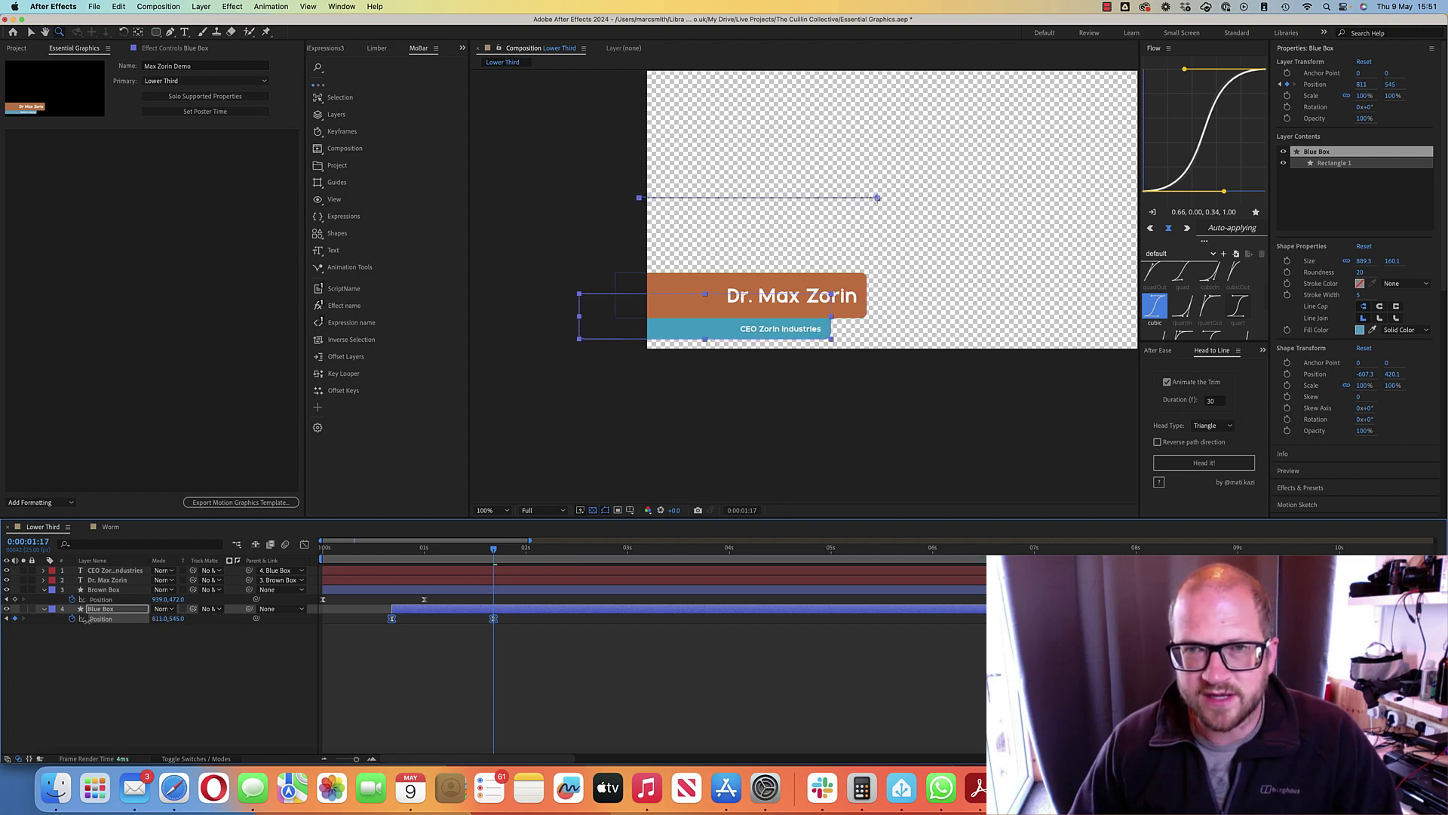
pyautogui.click(354, 650)
# Step: Save the project and preview the lower third's slide-in animation
pyautogui.press('super+s')
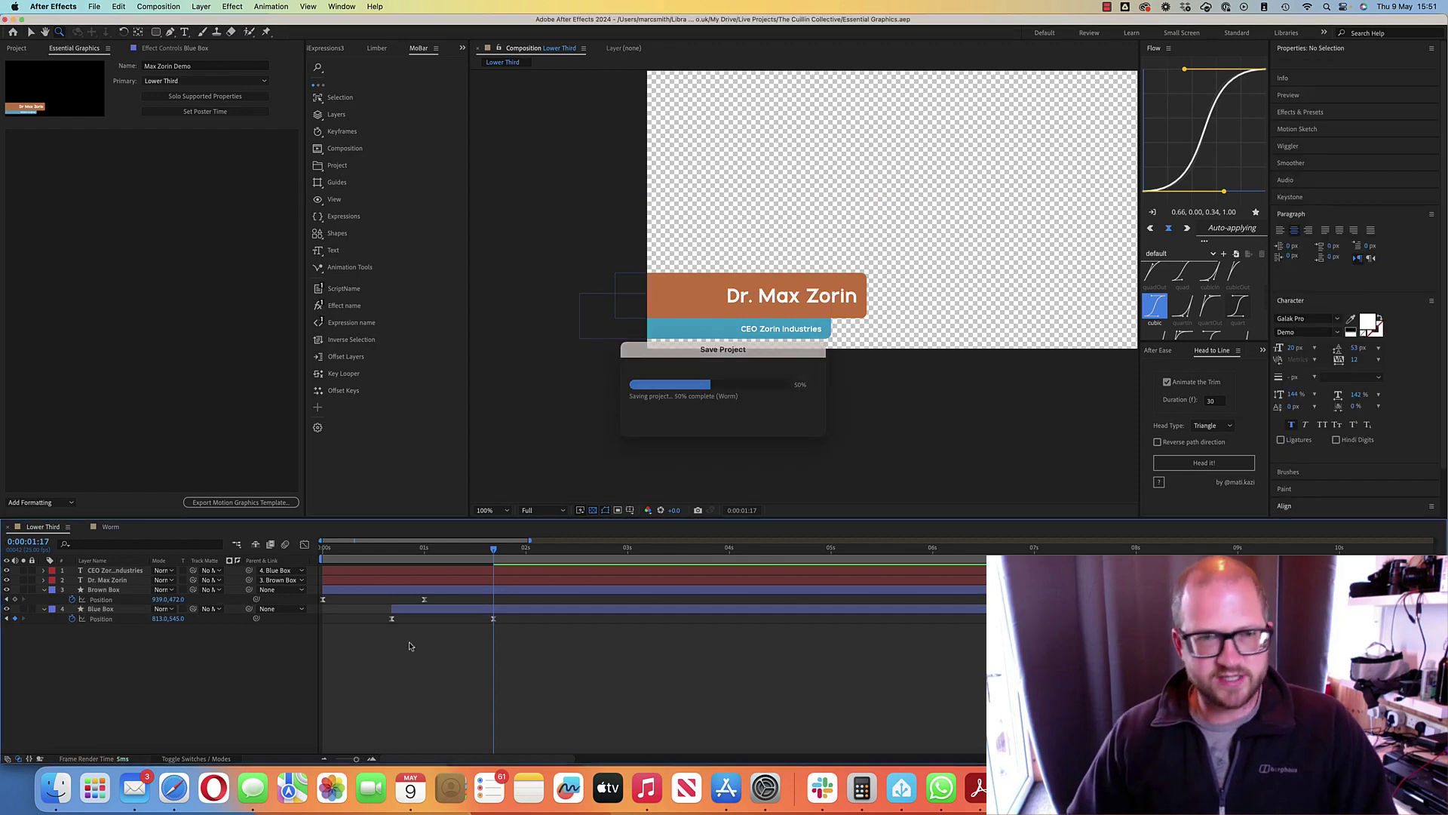
pyautogui.press('space')
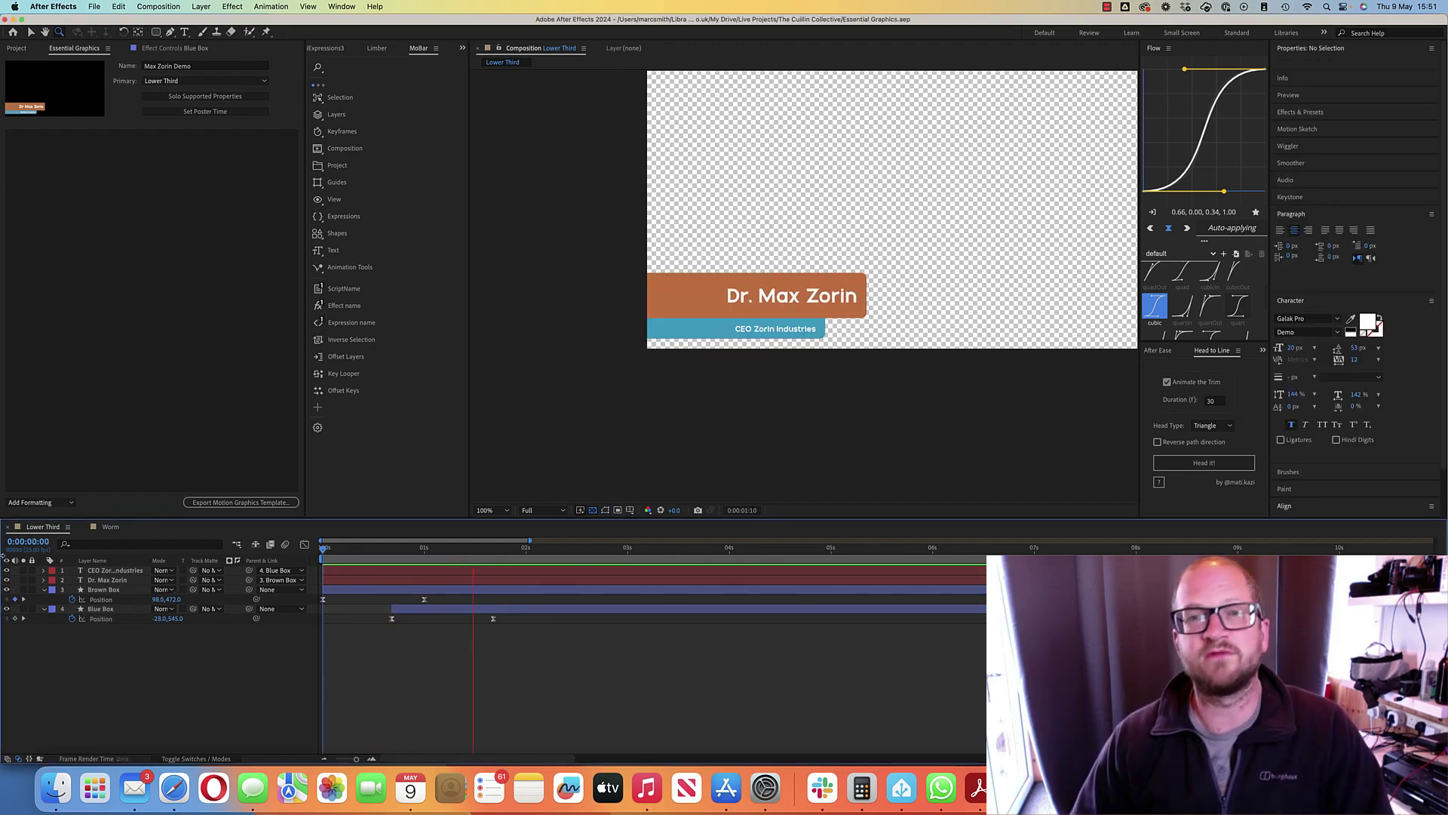
pyautogui.press('space')
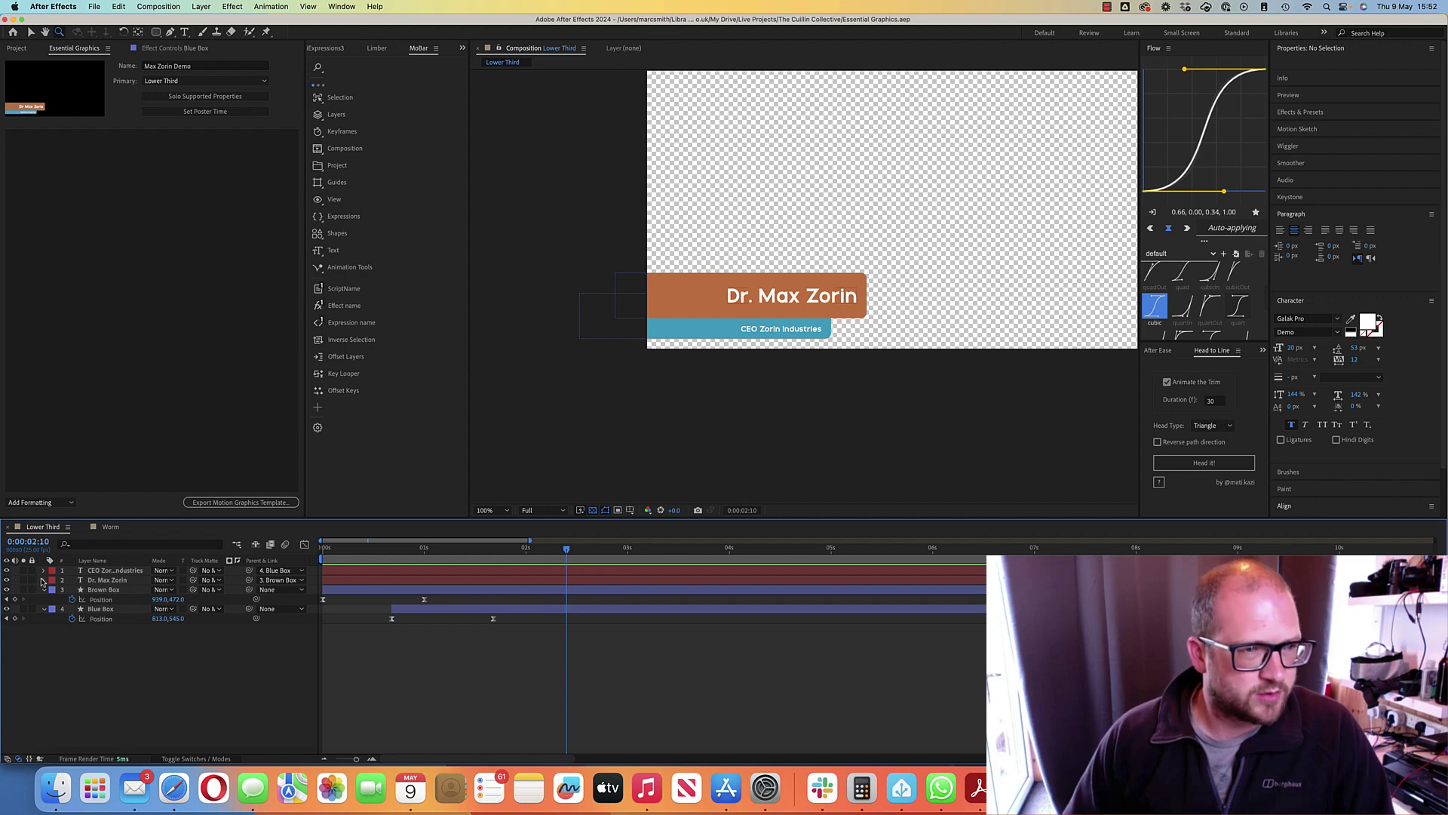
# Step: Add the Source Text property of the CEO Zorin Industries layer to the Essential Graphics template
pyautogui.click(44, 571)
pyautogui.click(91, 589)
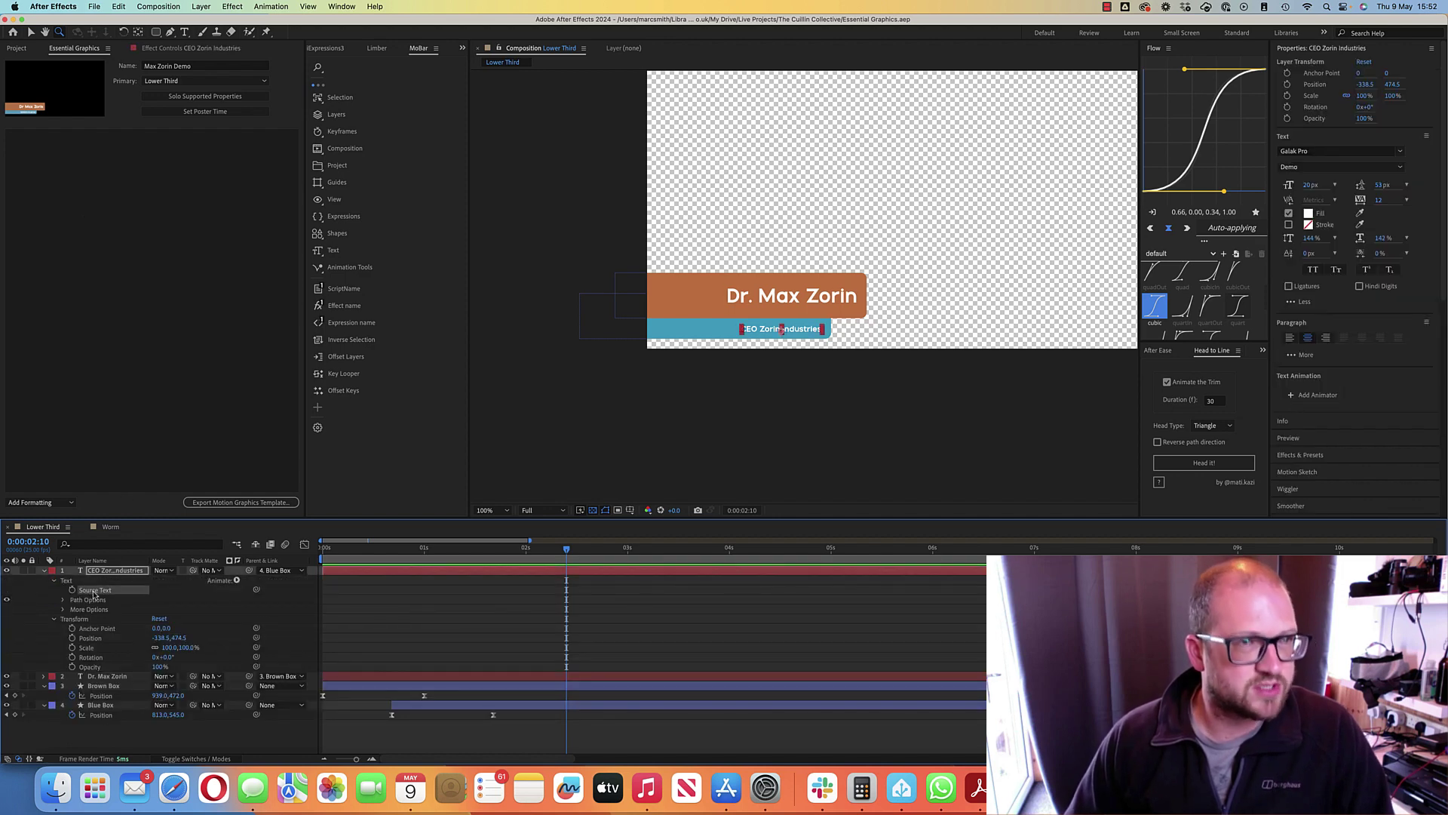
pyautogui.moveTo(96, 594); pyautogui.dragTo(134, 327)
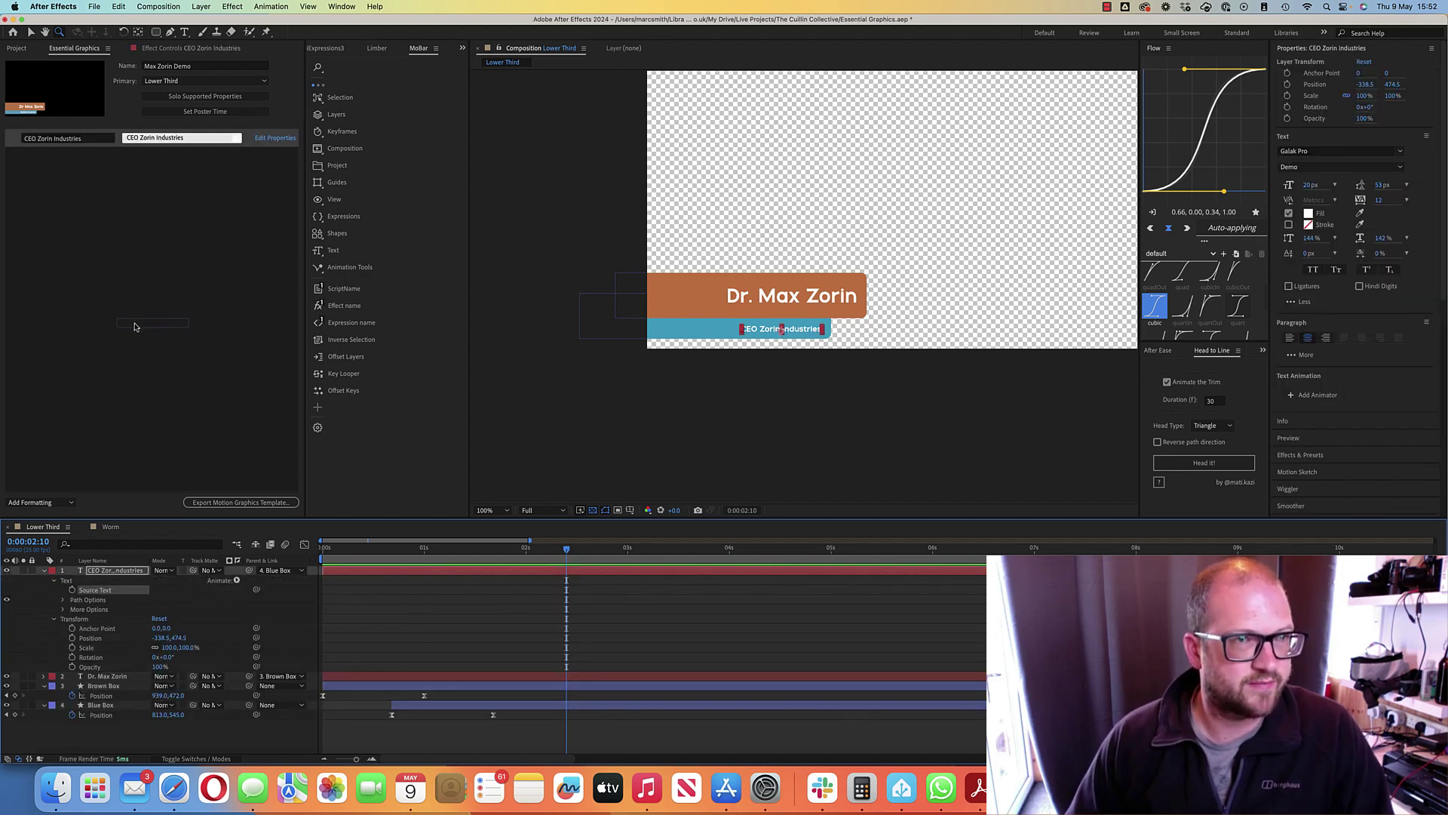
pyautogui.click(42, 571)
# Step: Add the name layer's Source Text property to the Essential Graphics template
pyautogui.click(44, 580)
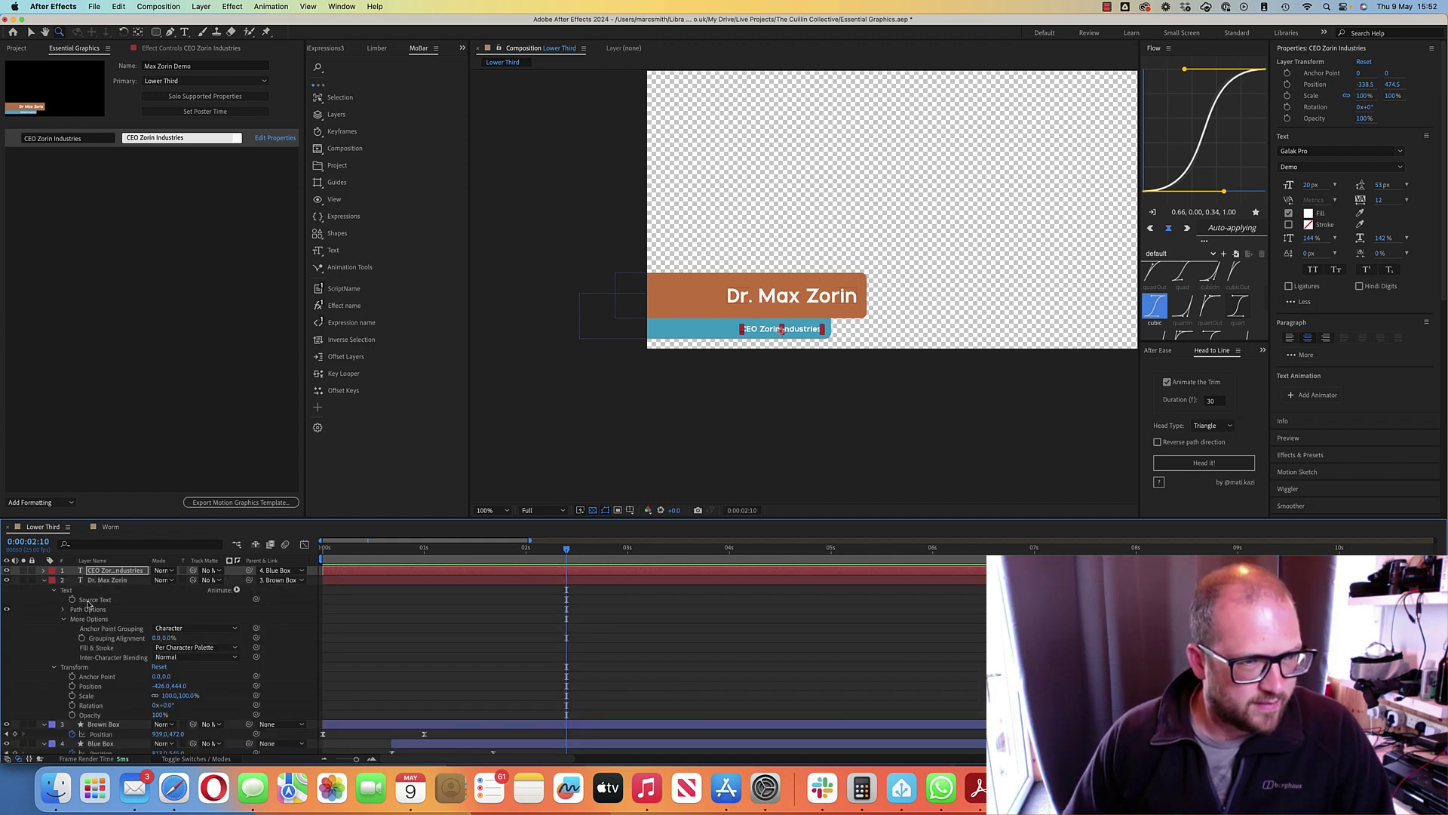
pyautogui.moveTo(88, 600); pyautogui.dragTo(170, 313)
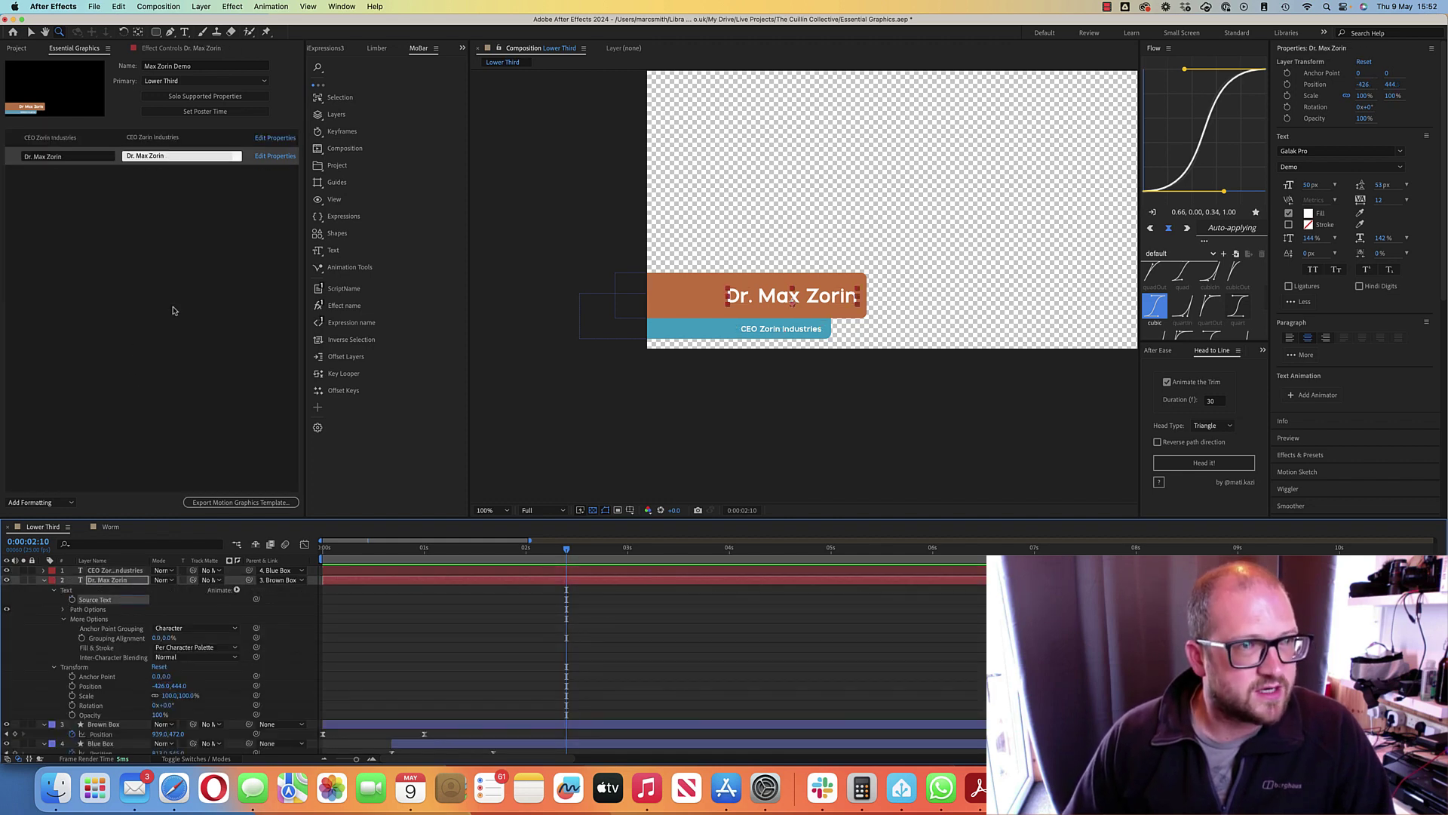
pyautogui.click(44, 580)
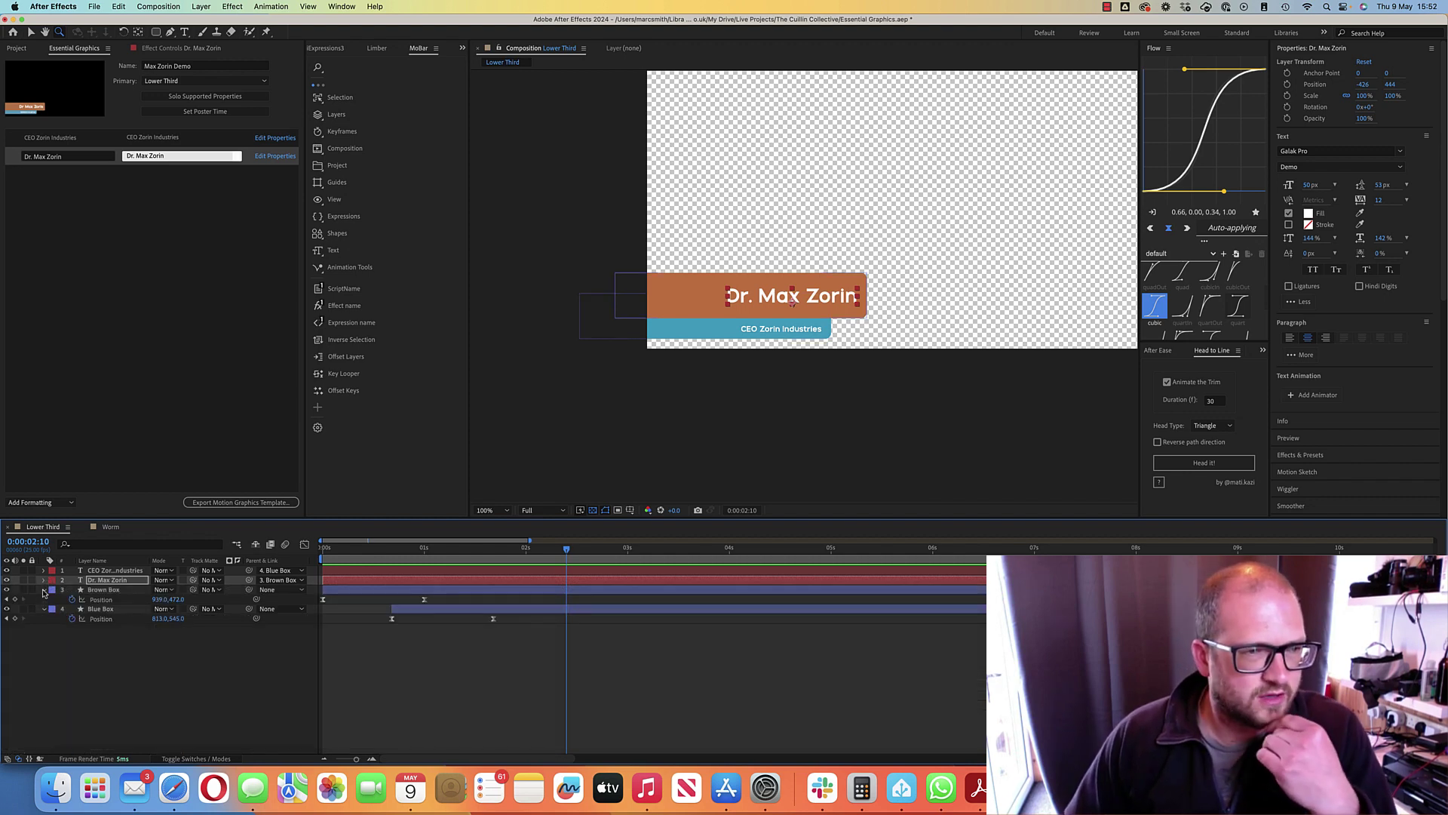
# Step: Add the fill color of the Brown Box layer's rectangle to the Essential Graphics template
pyautogui.click(43, 590)
pyautogui.click(43, 590)
pyautogui.click(54, 599)
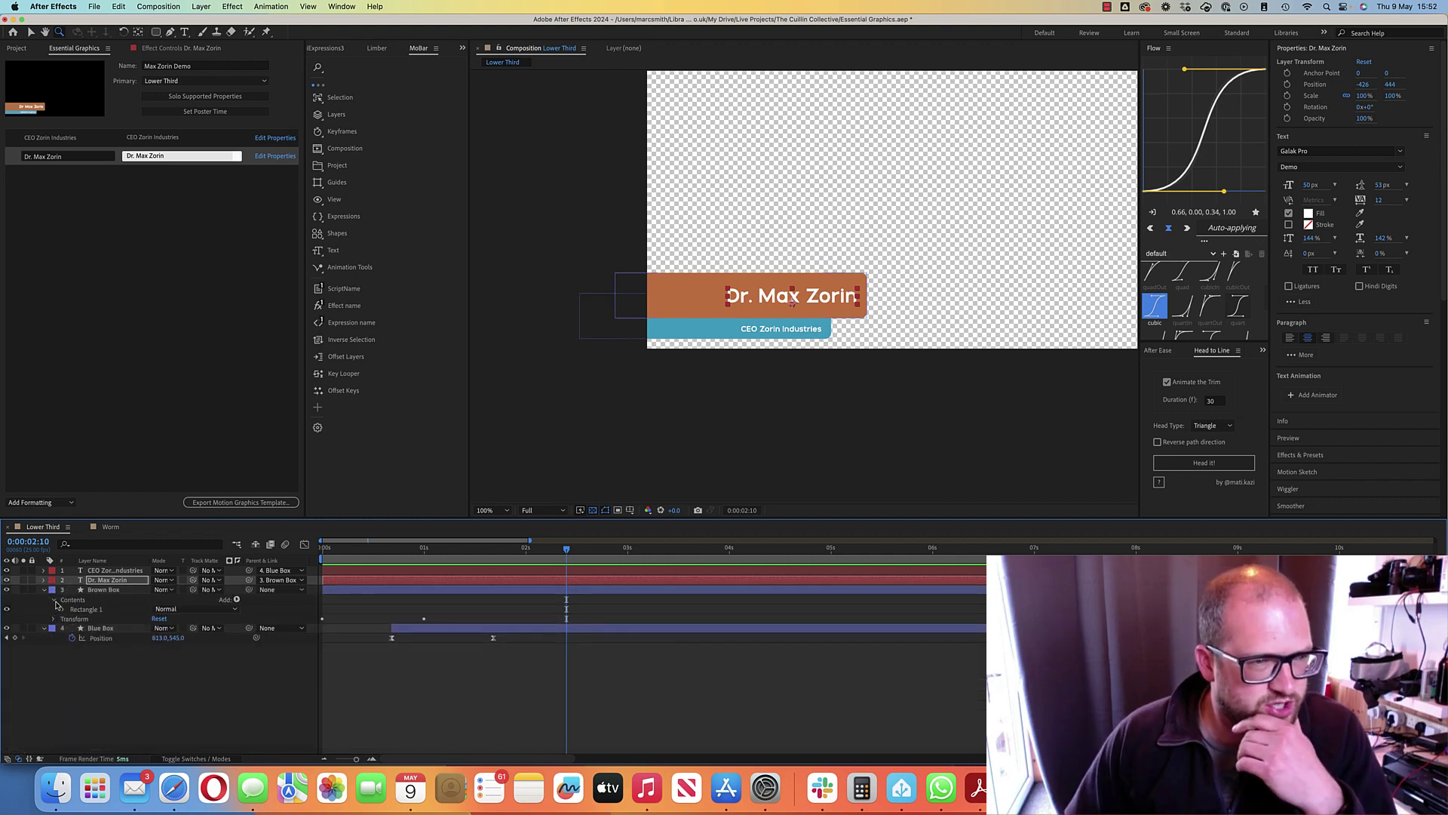
pyautogui.click(63, 609)
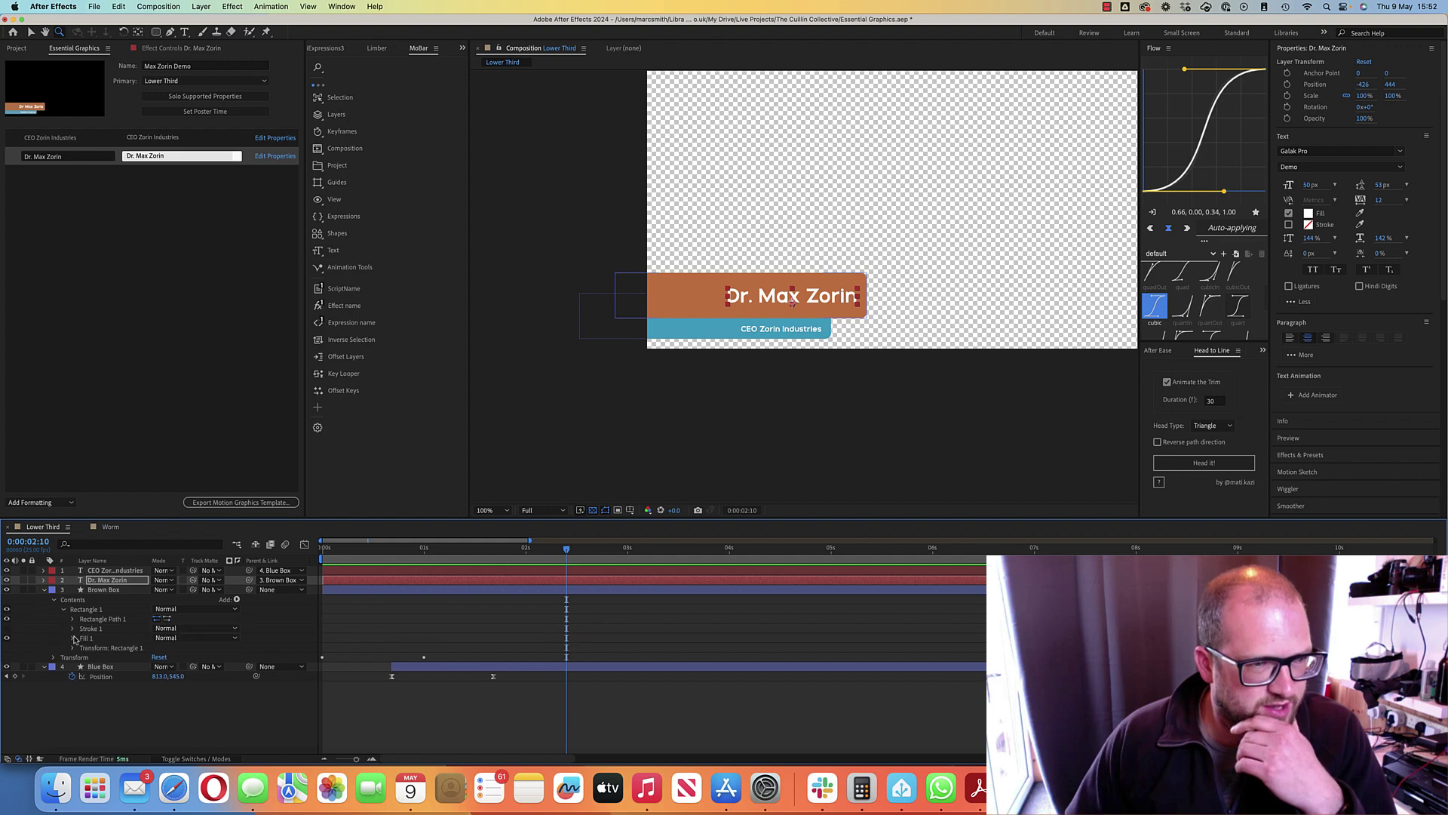
pyautogui.click(73, 638)
pyautogui.moveTo(105, 666); pyautogui.dragTo(109, 327)
pyautogui.click(43, 591)
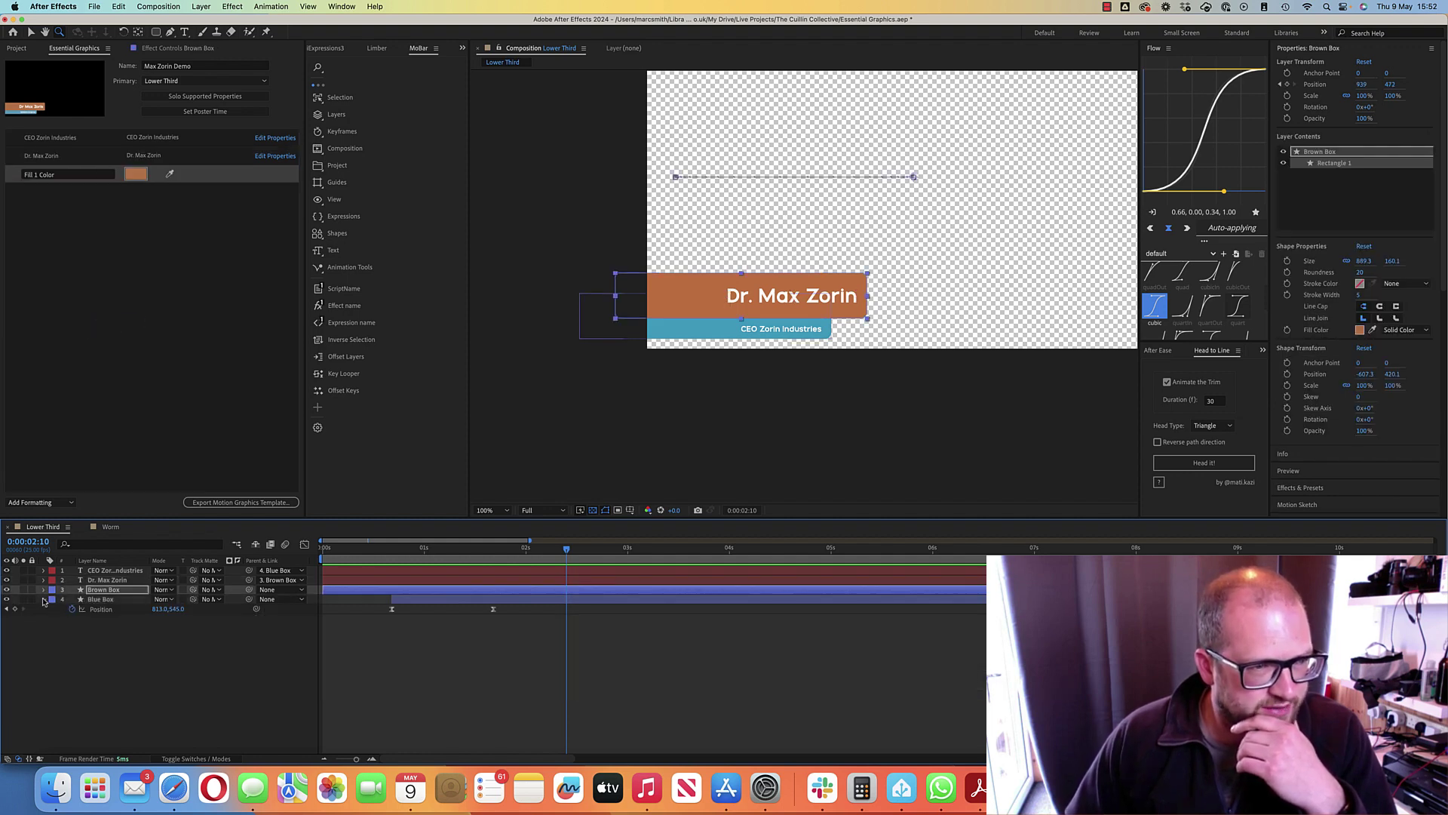
# Step: Add the fill color of the Blue Box layer's rectangle to the Essential Graphics template
pyautogui.click(43, 598)
pyautogui.click(43, 599)
pyautogui.click(54, 618)
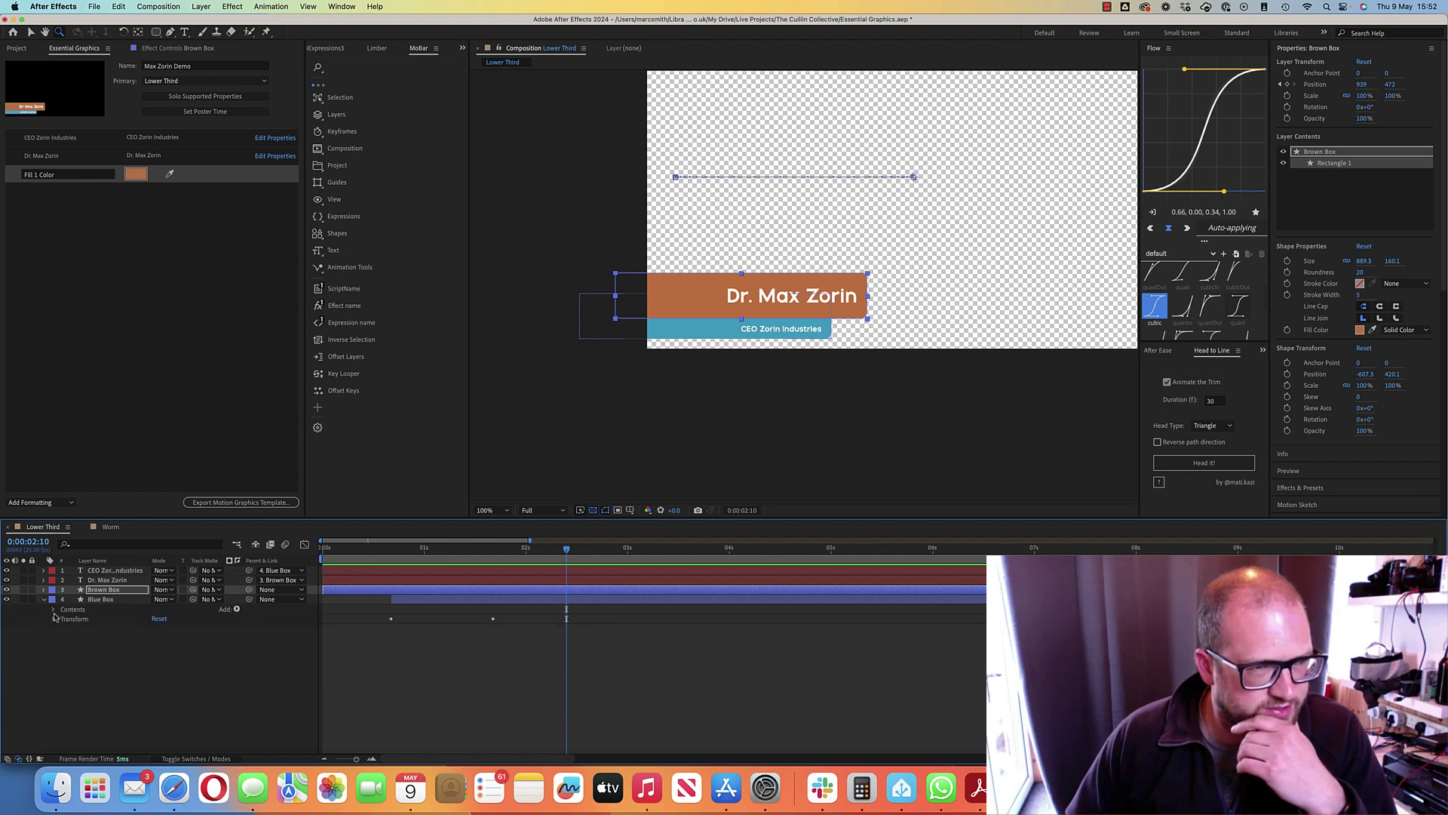
pyautogui.click(53, 609)
pyautogui.click(63, 618)
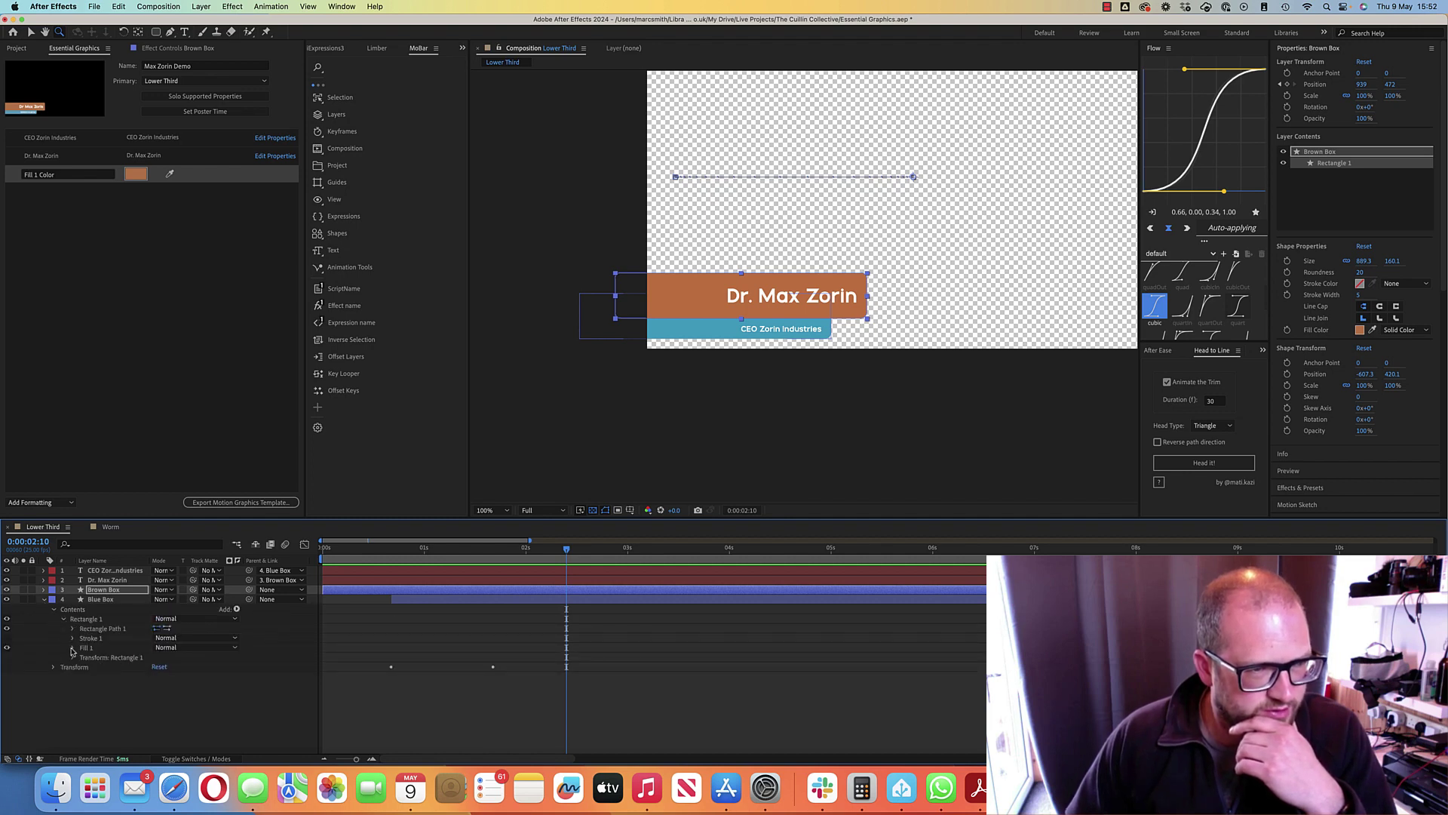
pyautogui.click(73, 647)
pyautogui.click(106, 677)
pyautogui.moveTo(105, 676); pyautogui.dragTo(121, 369)
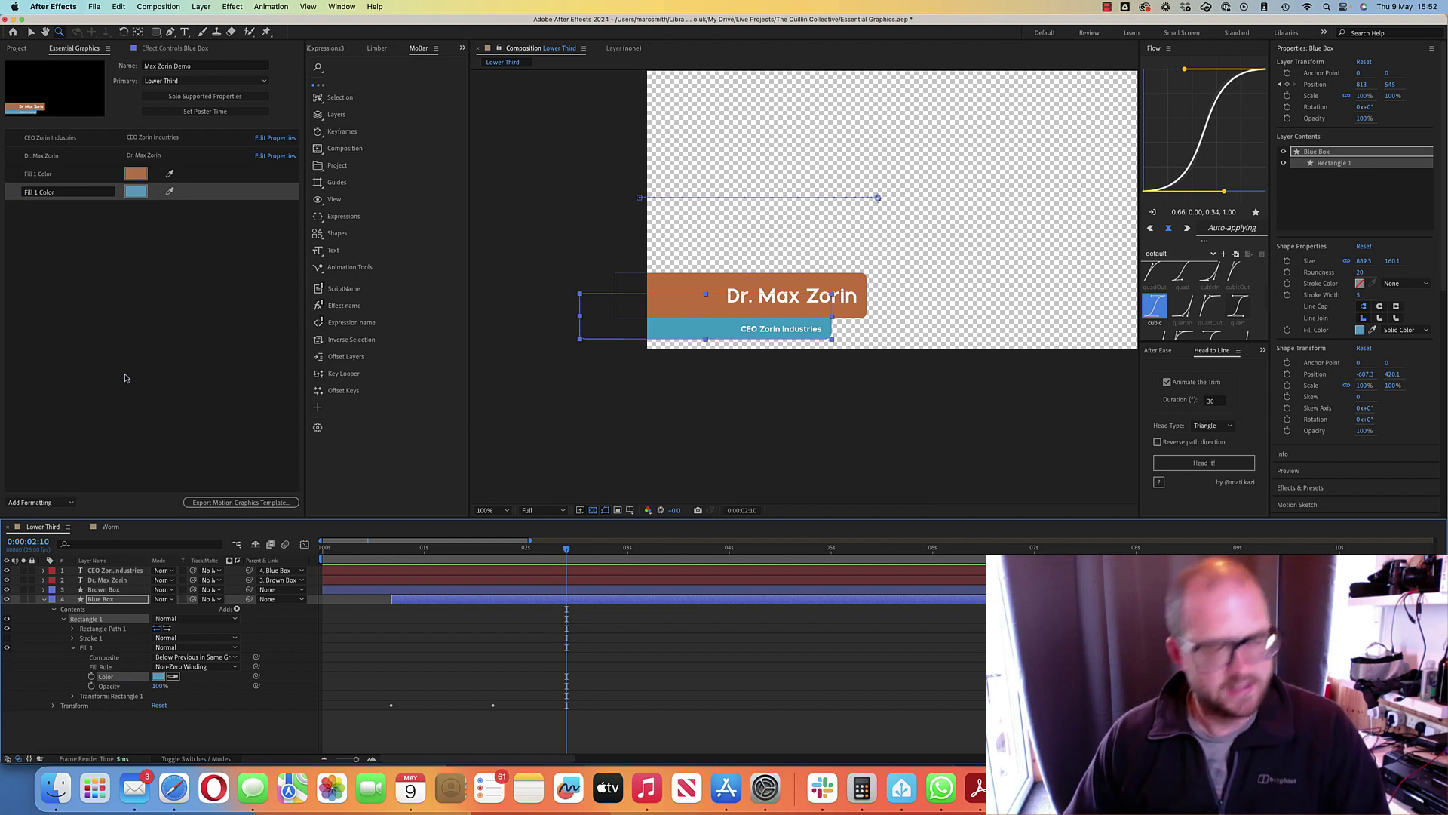
# Step: Save the project and export the lower third as a motion graphics template to the Local Templates Folder, accepting the non-Adobe font
pyautogui.press('cmd+s')
pyautogui.click(149, 724)
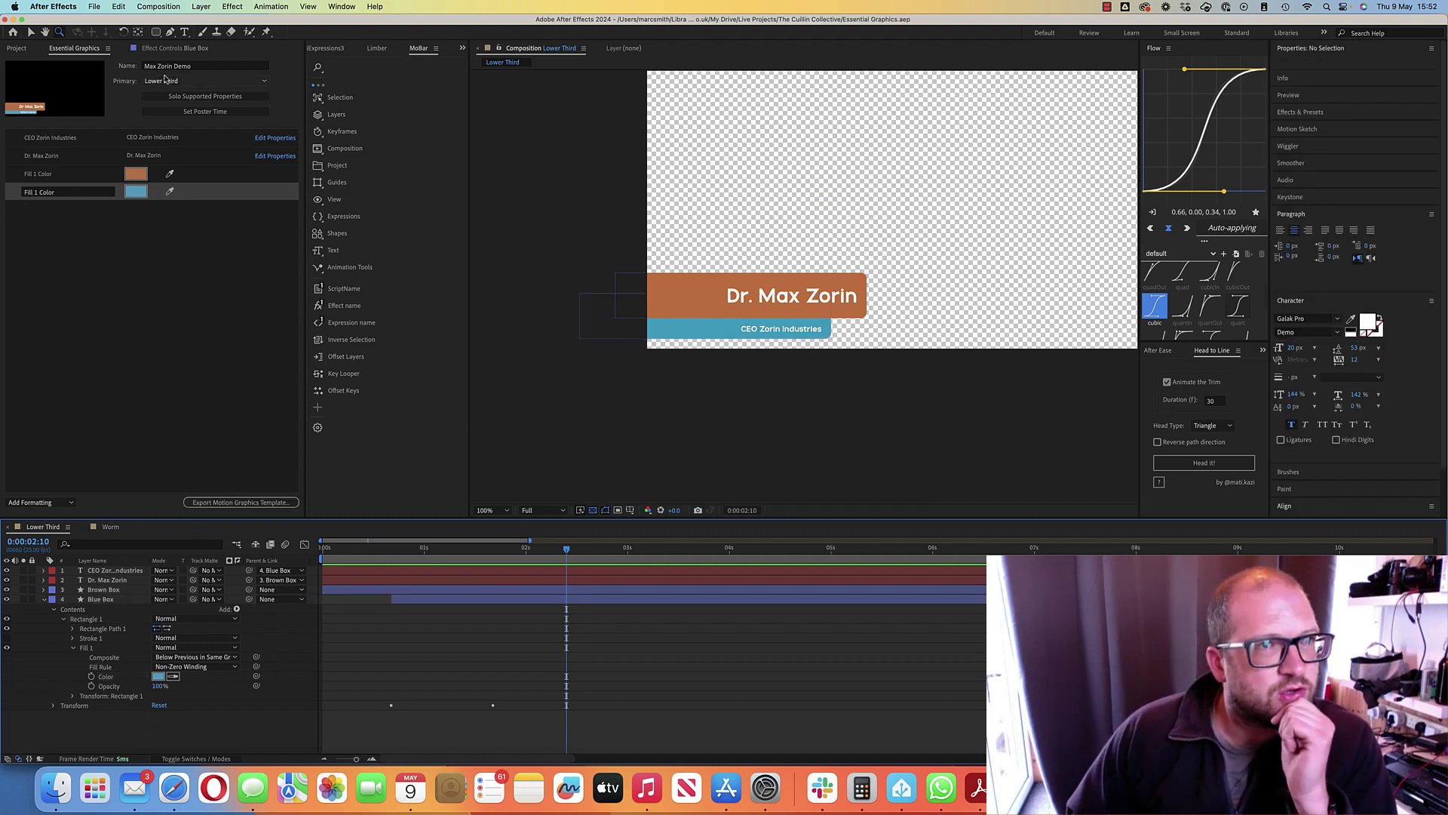
pyautogui.click(231, 502)
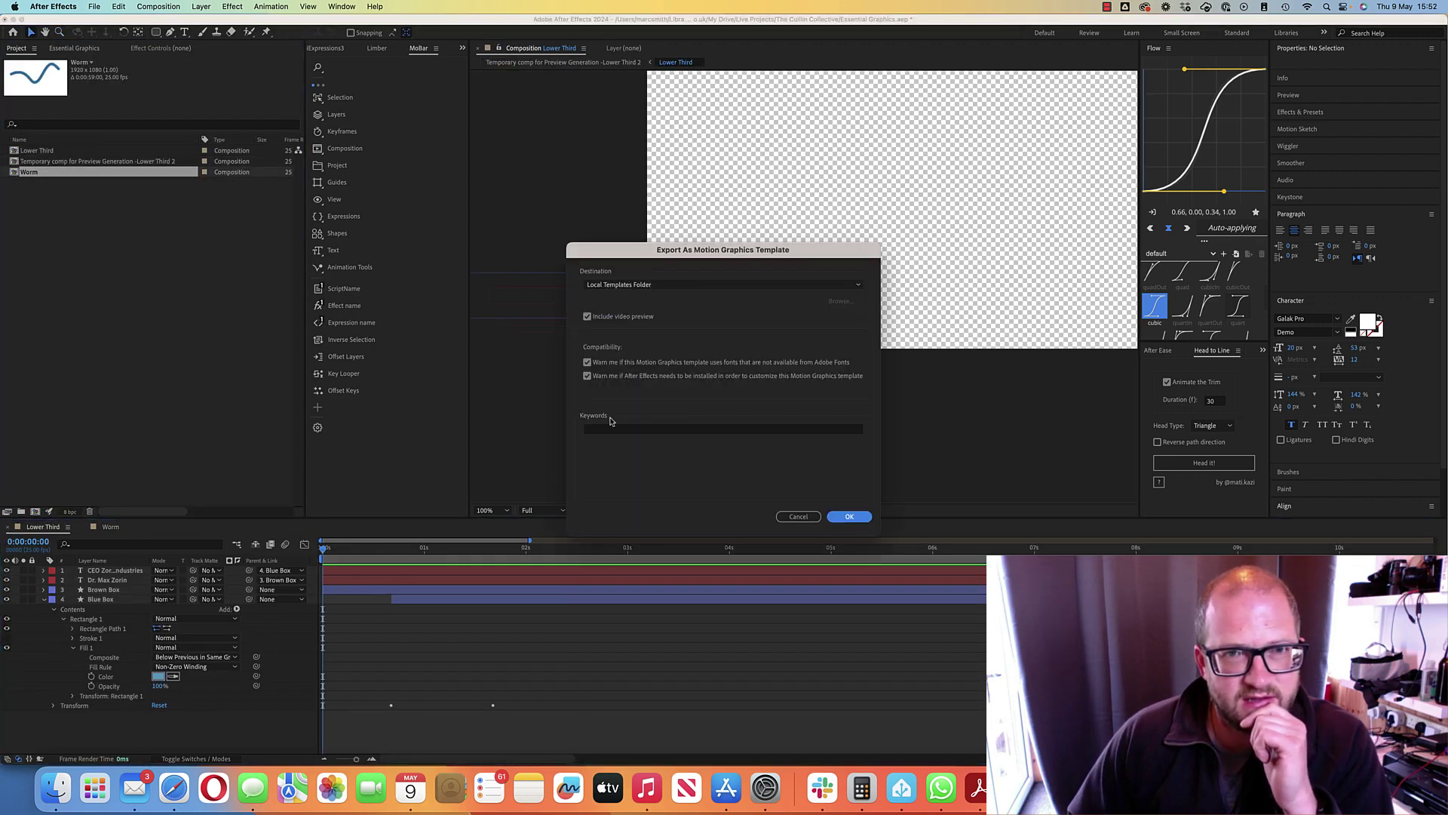
pyautogui.click(848, 518)
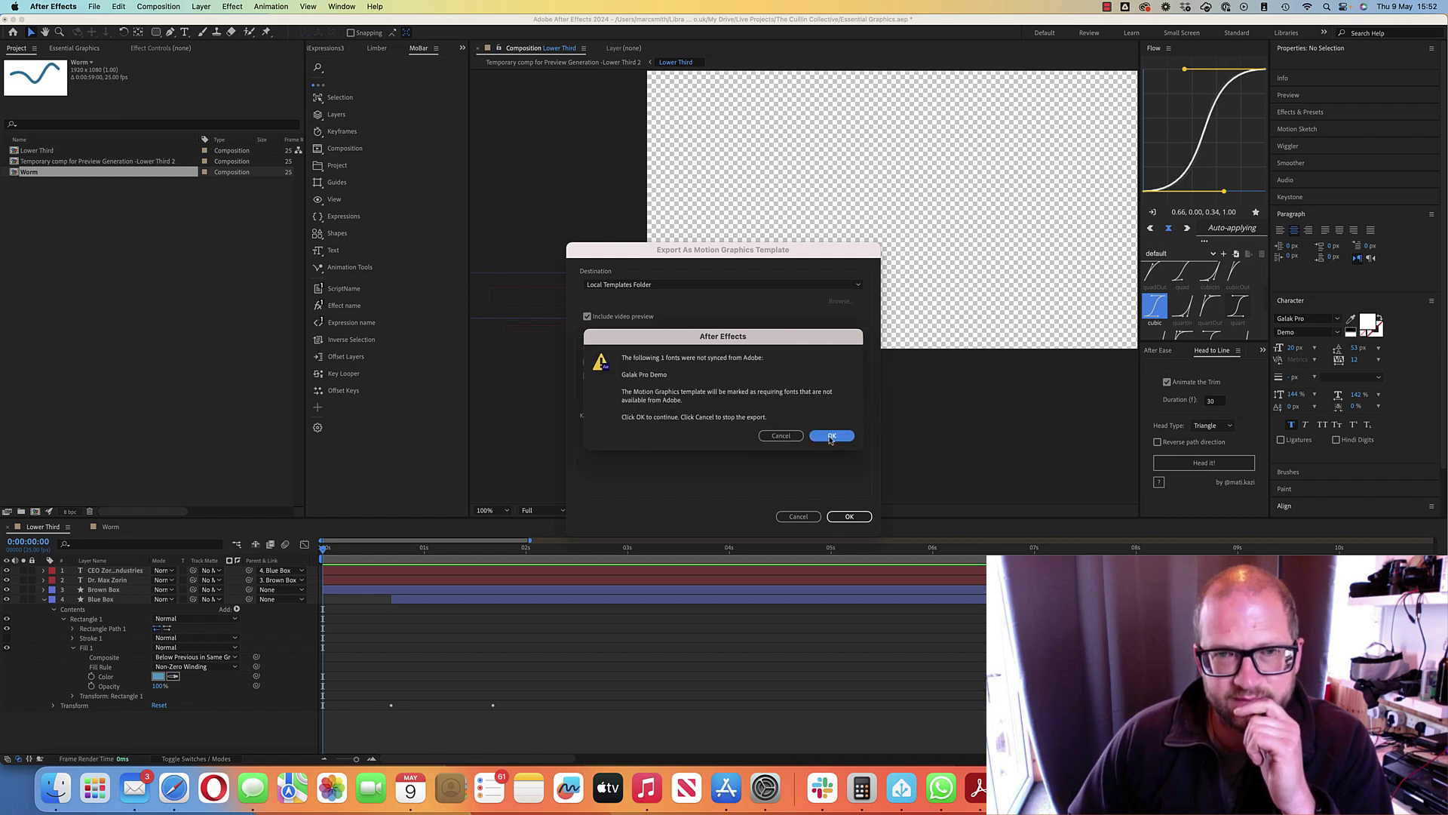
pyautogui.click(831, 436)
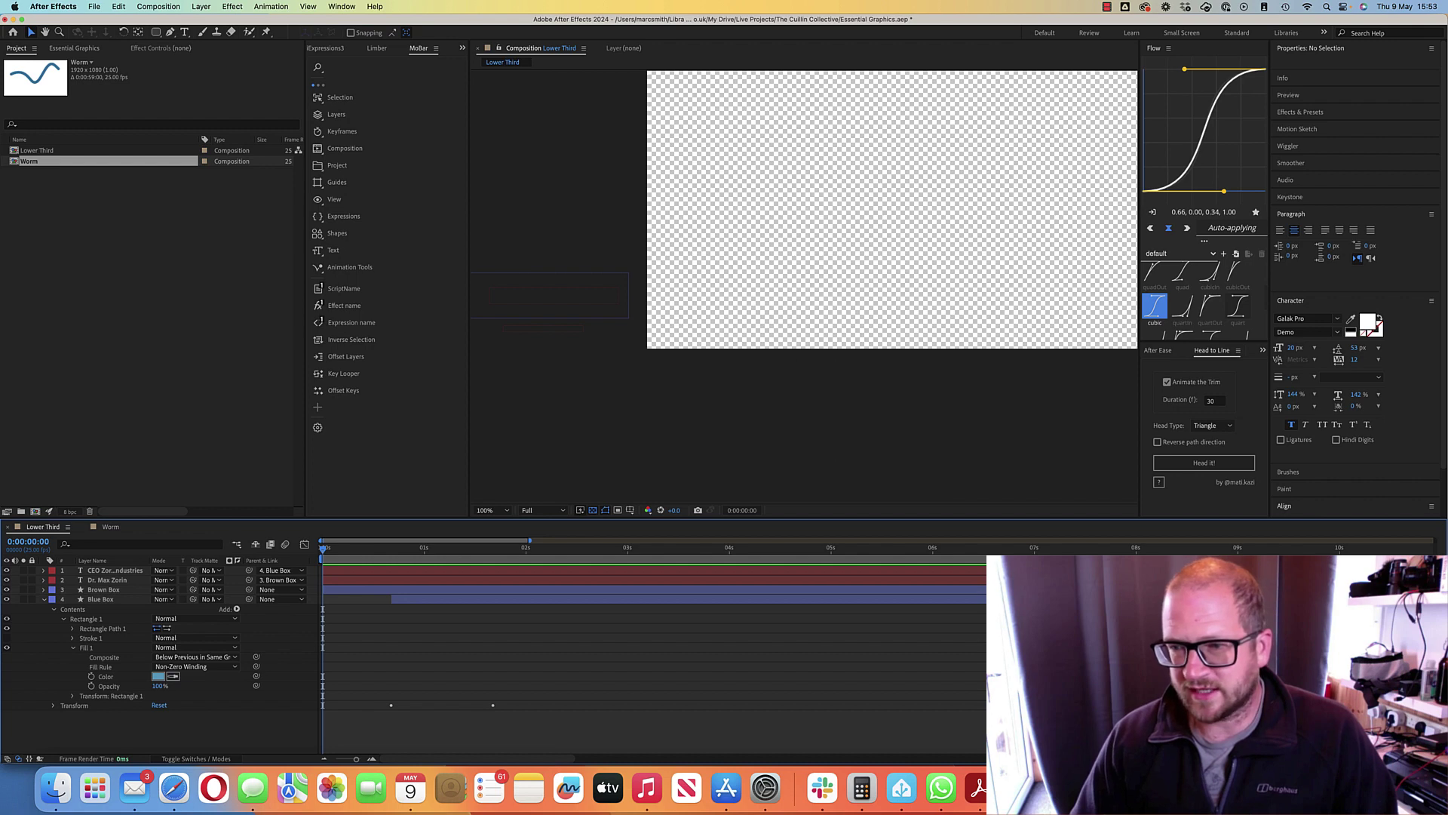
# Step: Switch to Premiere Pro, place the Max Zorin Demo template on the track above the still image, and play the sequence from the start
pyautogui.press('super+Tab')
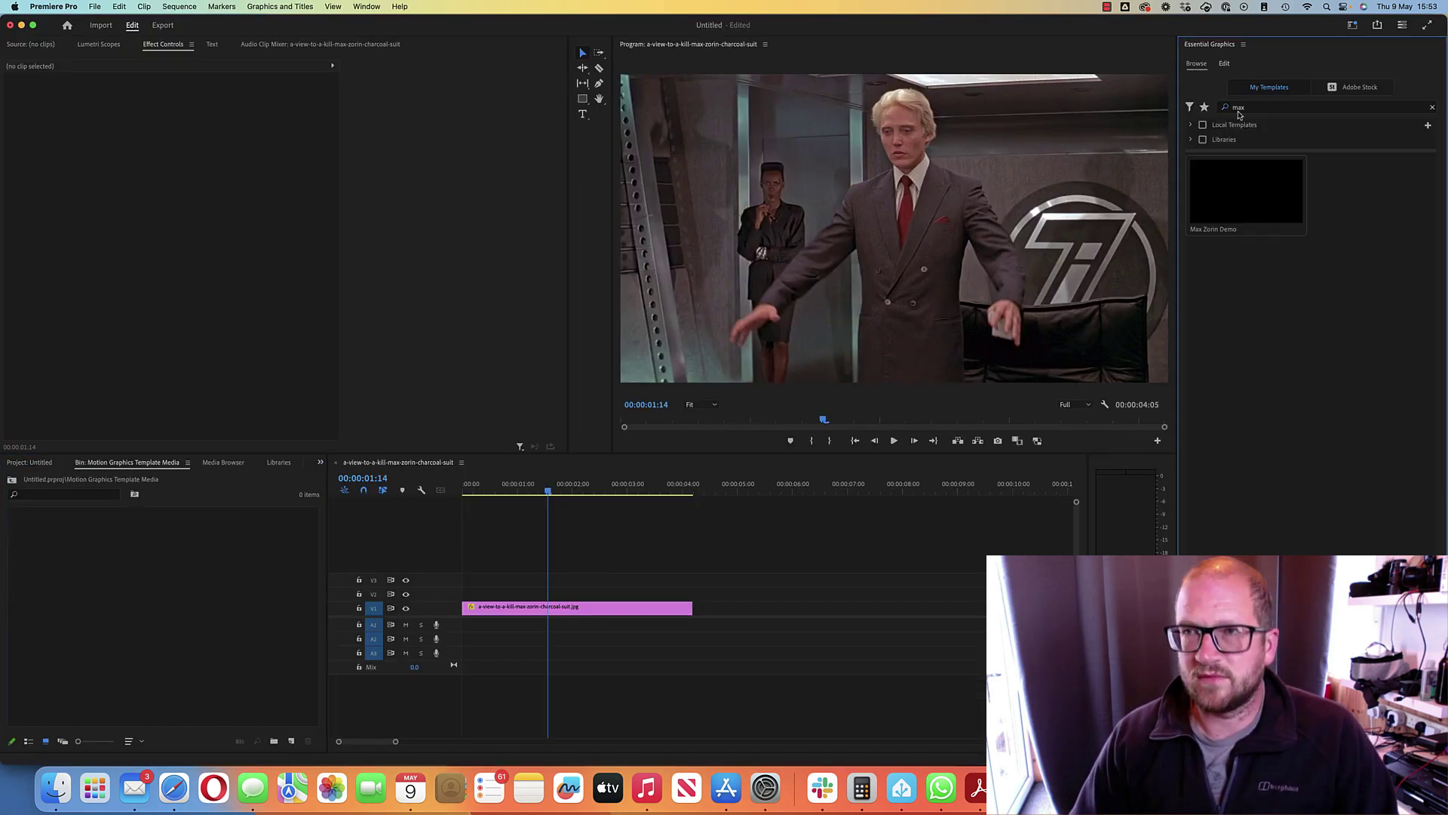
pyautogui.moveTo(1223, 211); pyautogui.dragTo(483, 595)
pyautogui.moveTo(514, 489); pyautogui.dragTo(444, 490)
pyautogui.press('space')
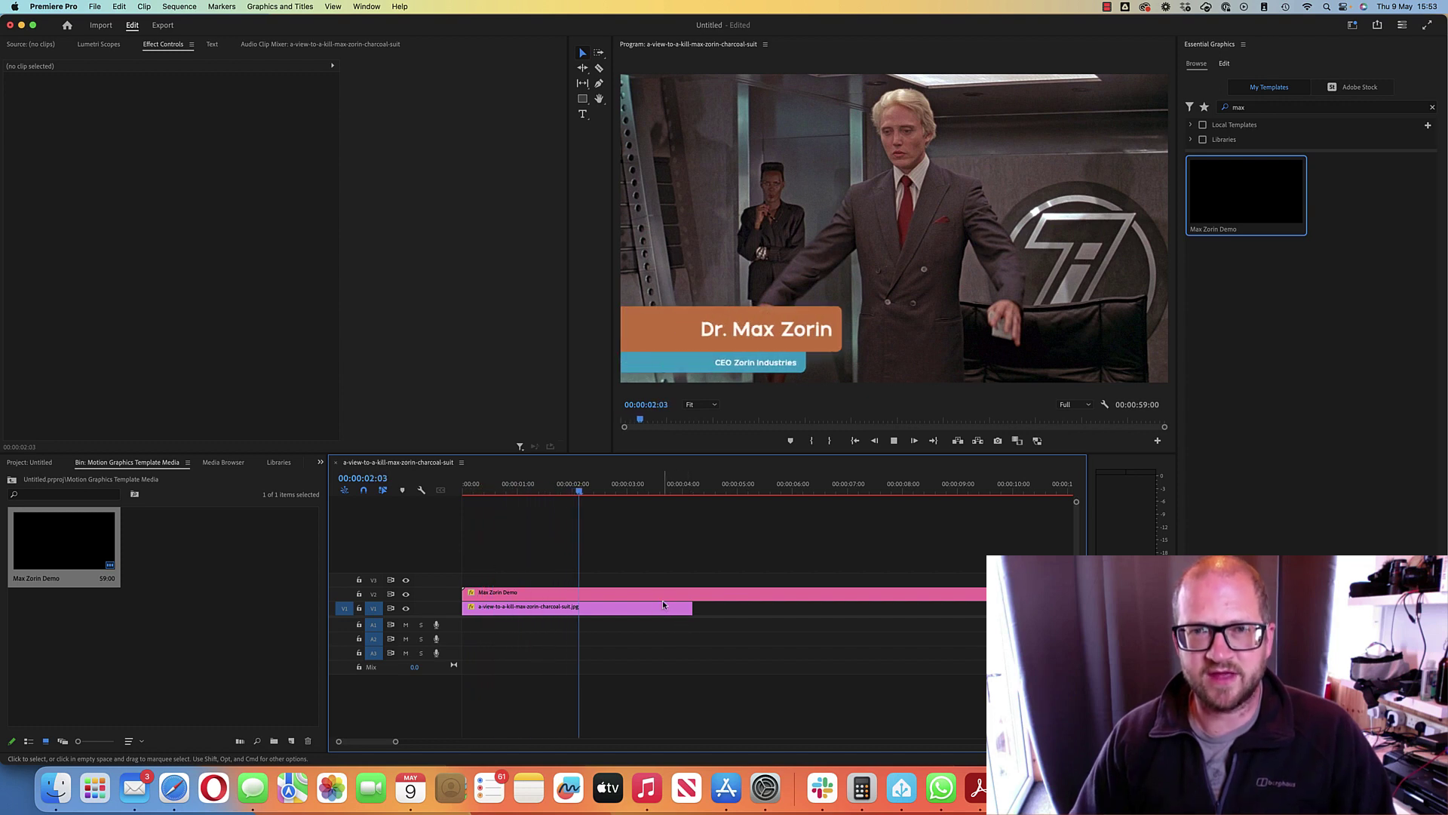
pyautogui.press('space')
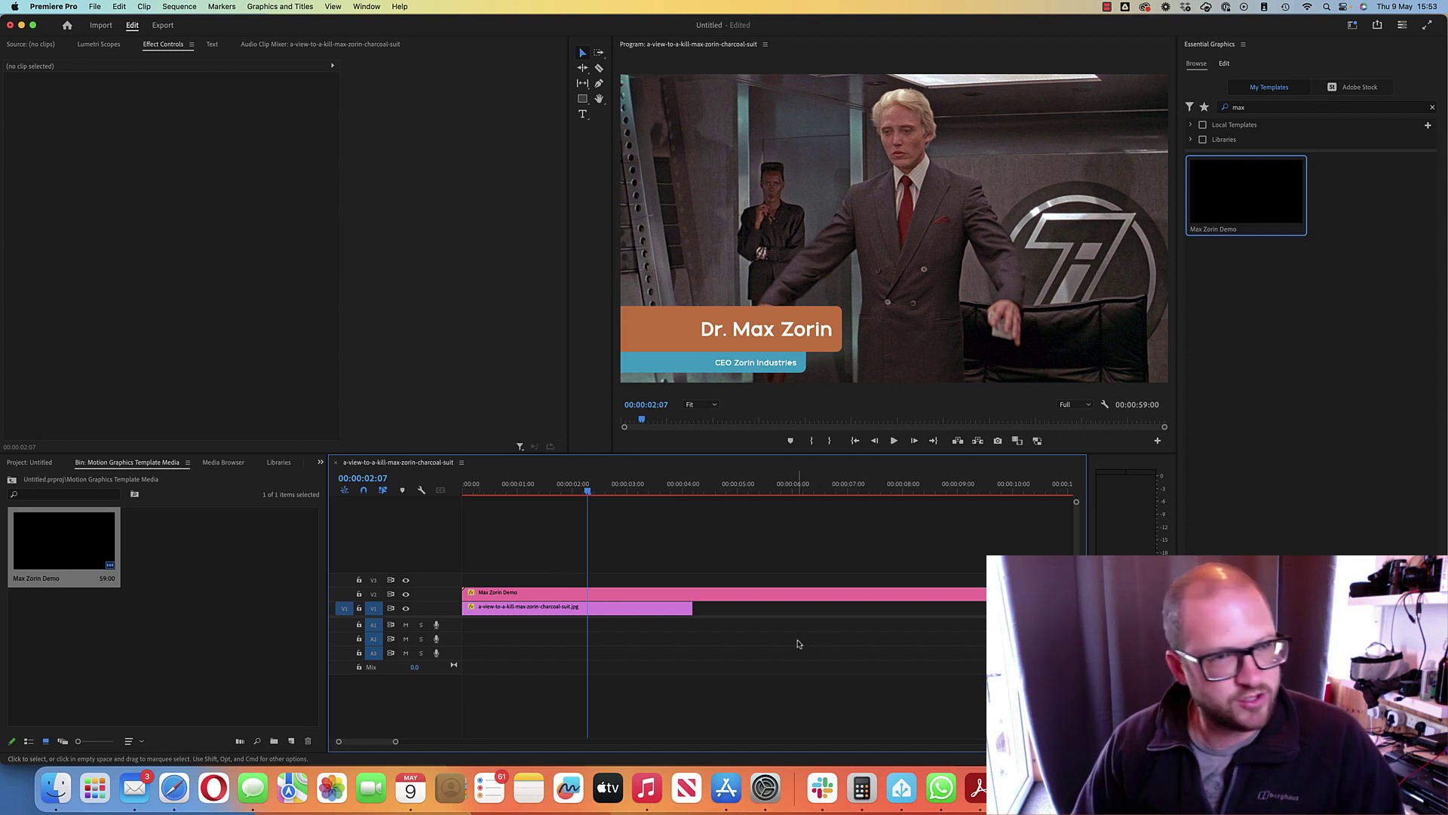
# Step: Change the job title text of the lower third clip to "Director Zorin Industries"
pyautogui.click(509, 595)
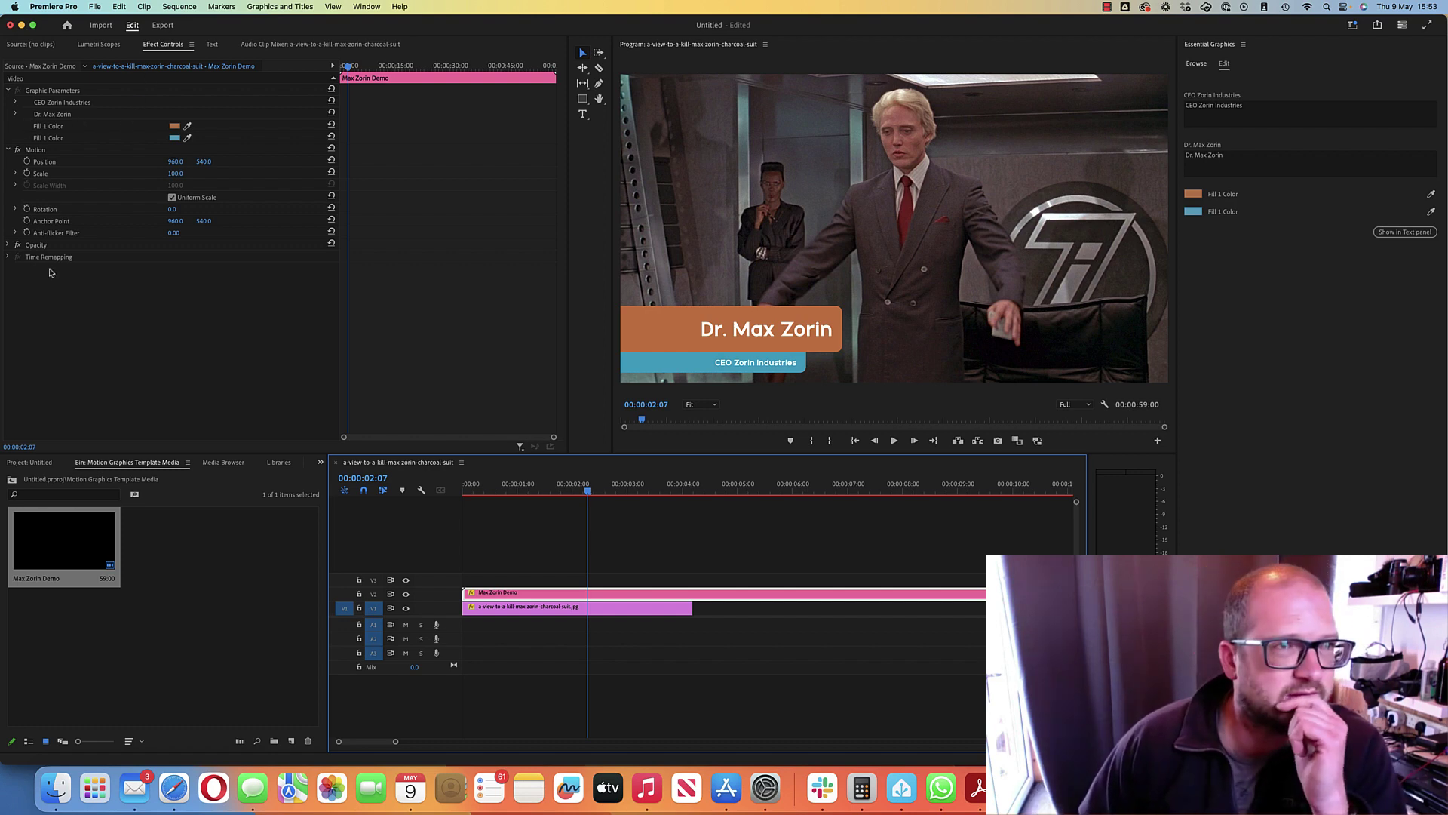
pyautogui.click(14, 103)
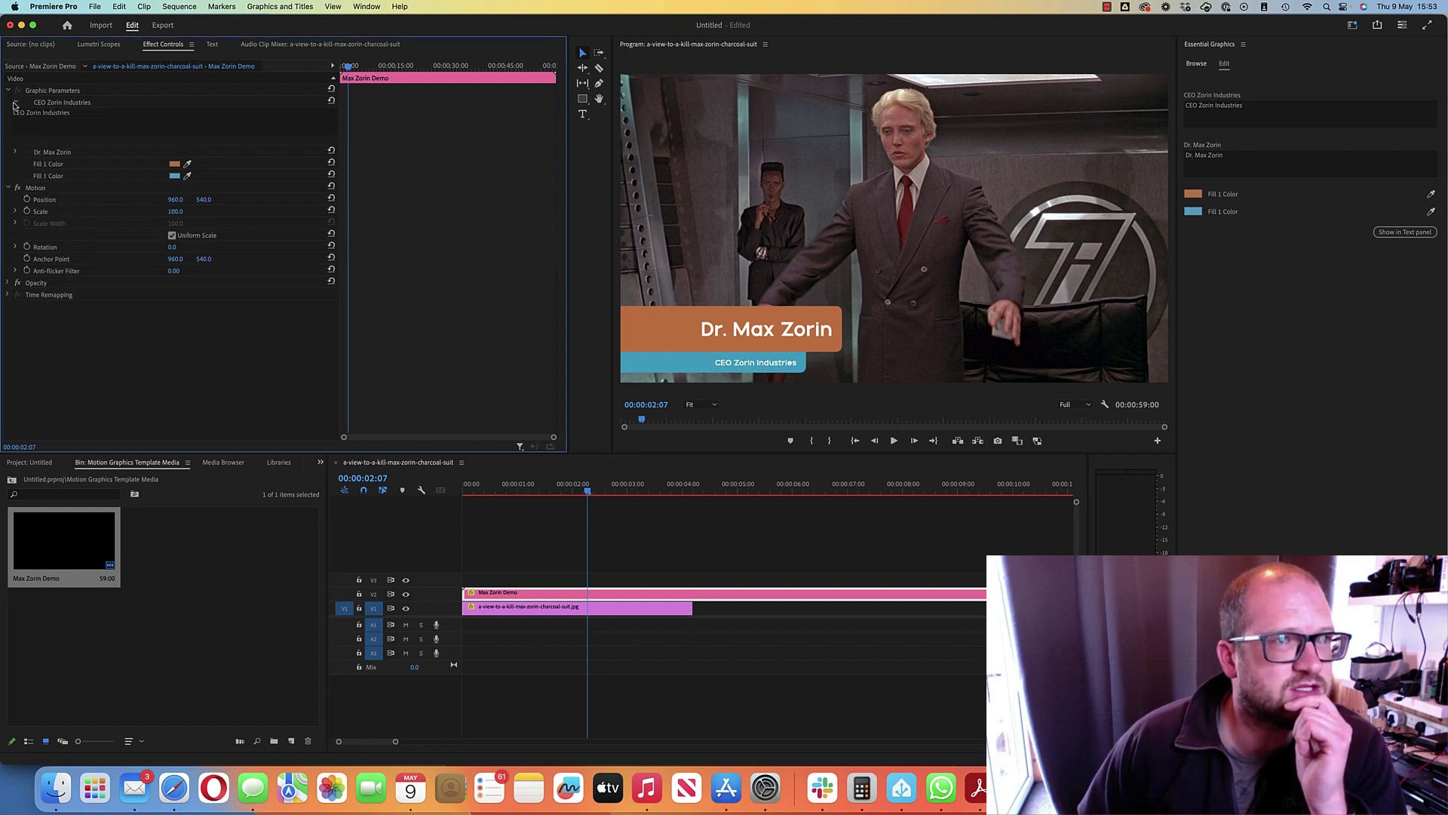
pyautogui.click(64, 125)
pyautogui.click(18, 114)
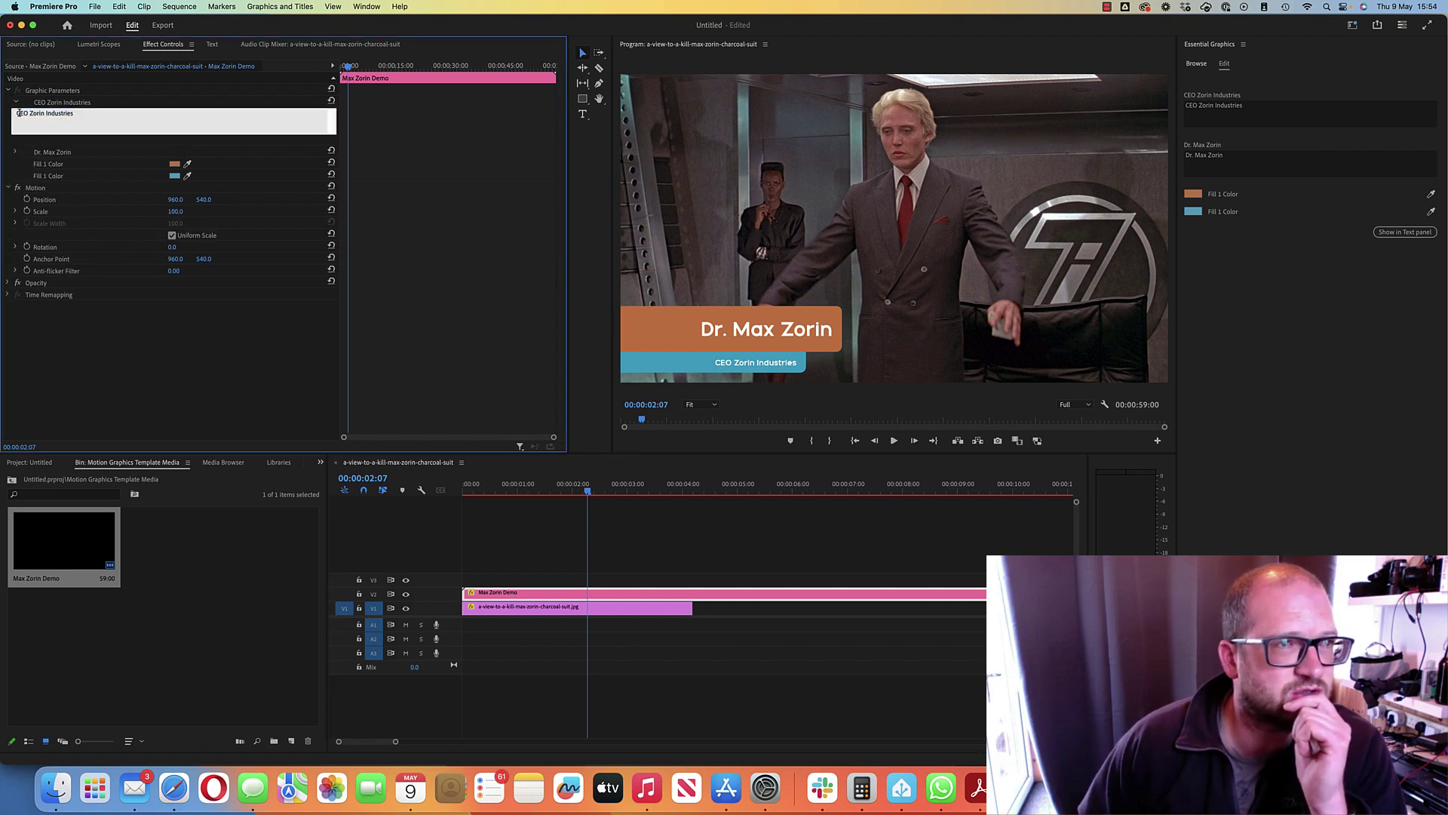
pyautogui.doubleClick(17, 113)
pyautogui.write('Director')
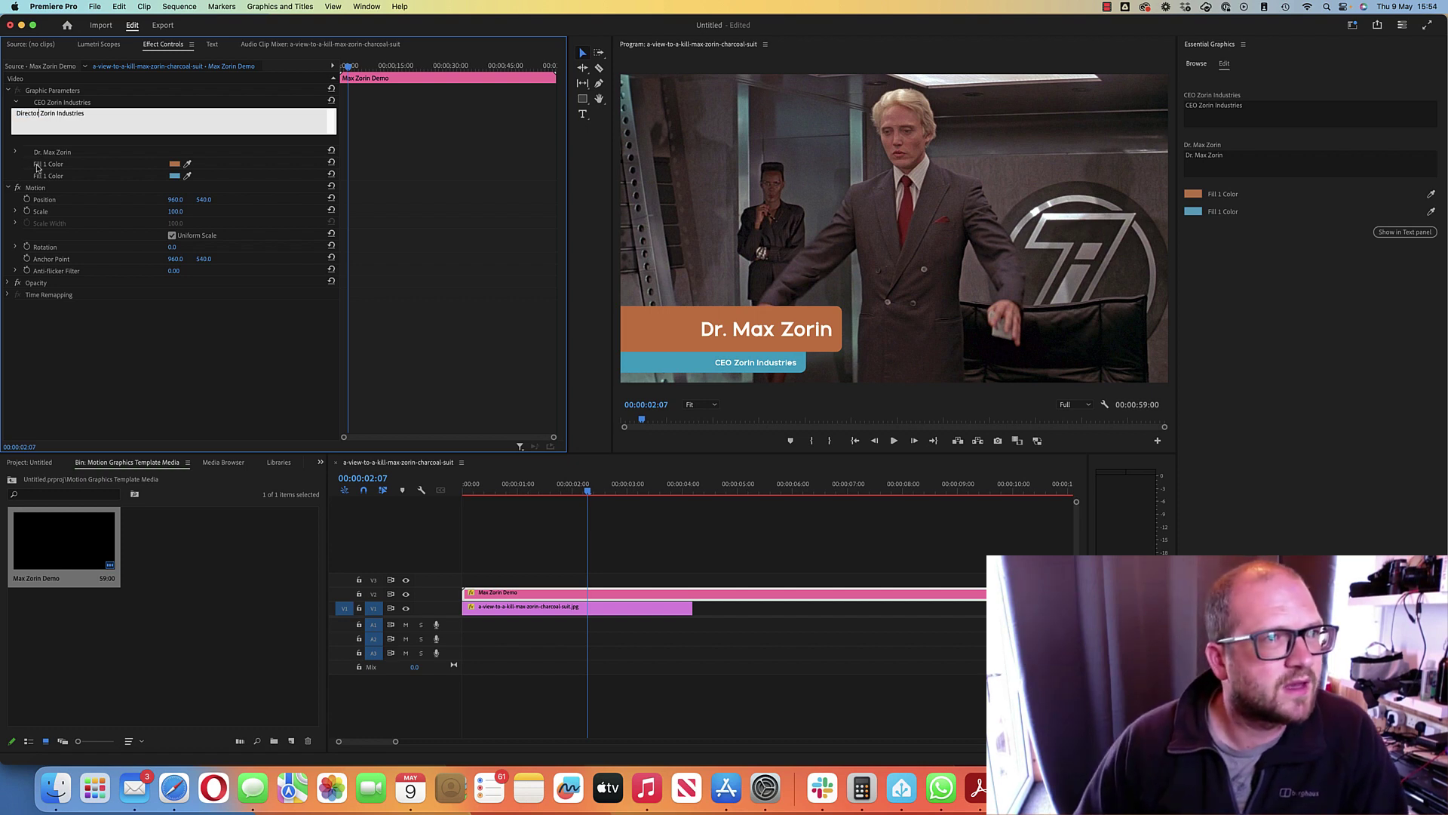
pyautogui.click(12, 154)
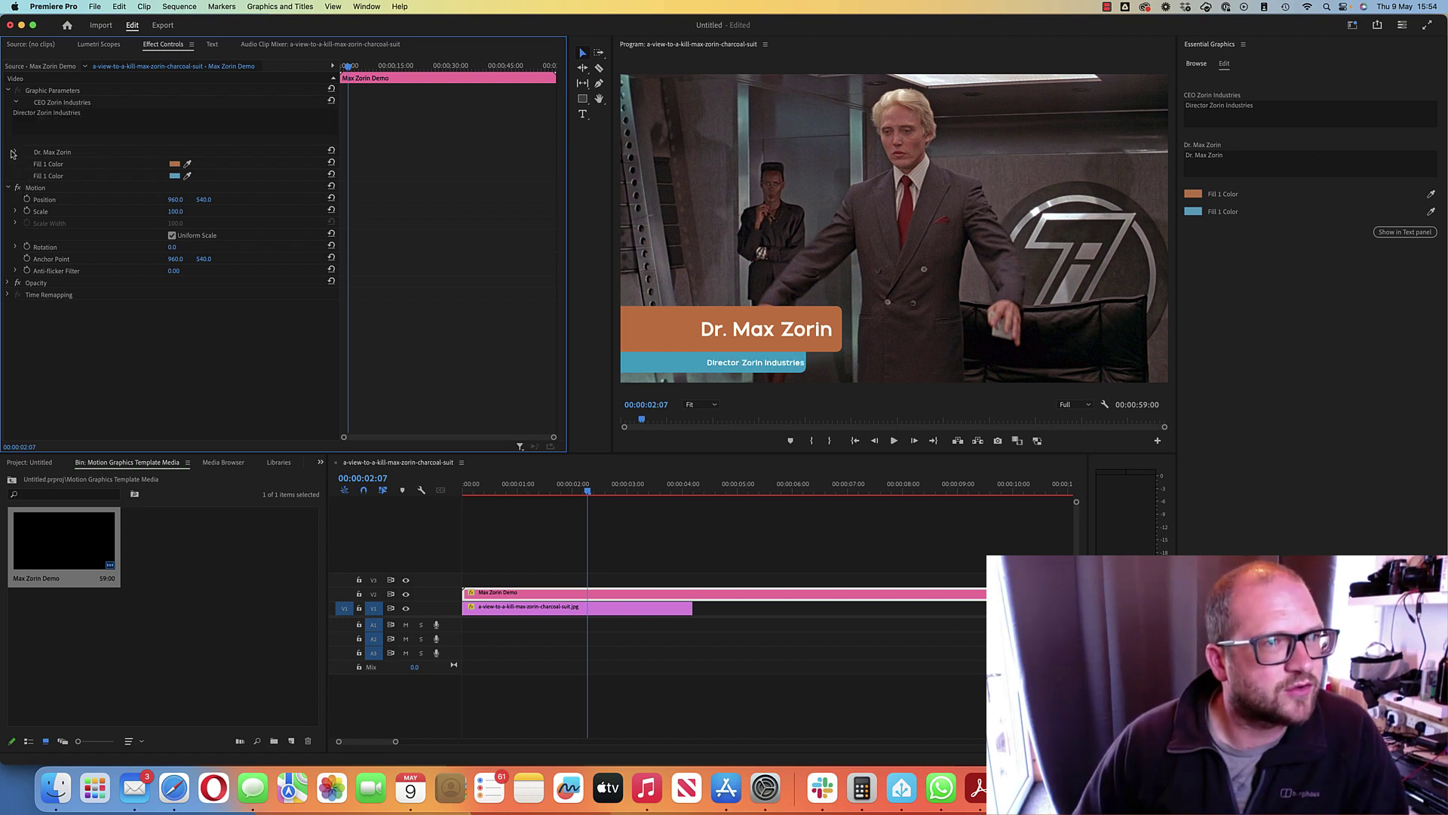
# Step: Replace the "Dr." title in the lower third's name text with "Sn."
pyautogui.click(14, 153)
pyautogui.click(66, 163)
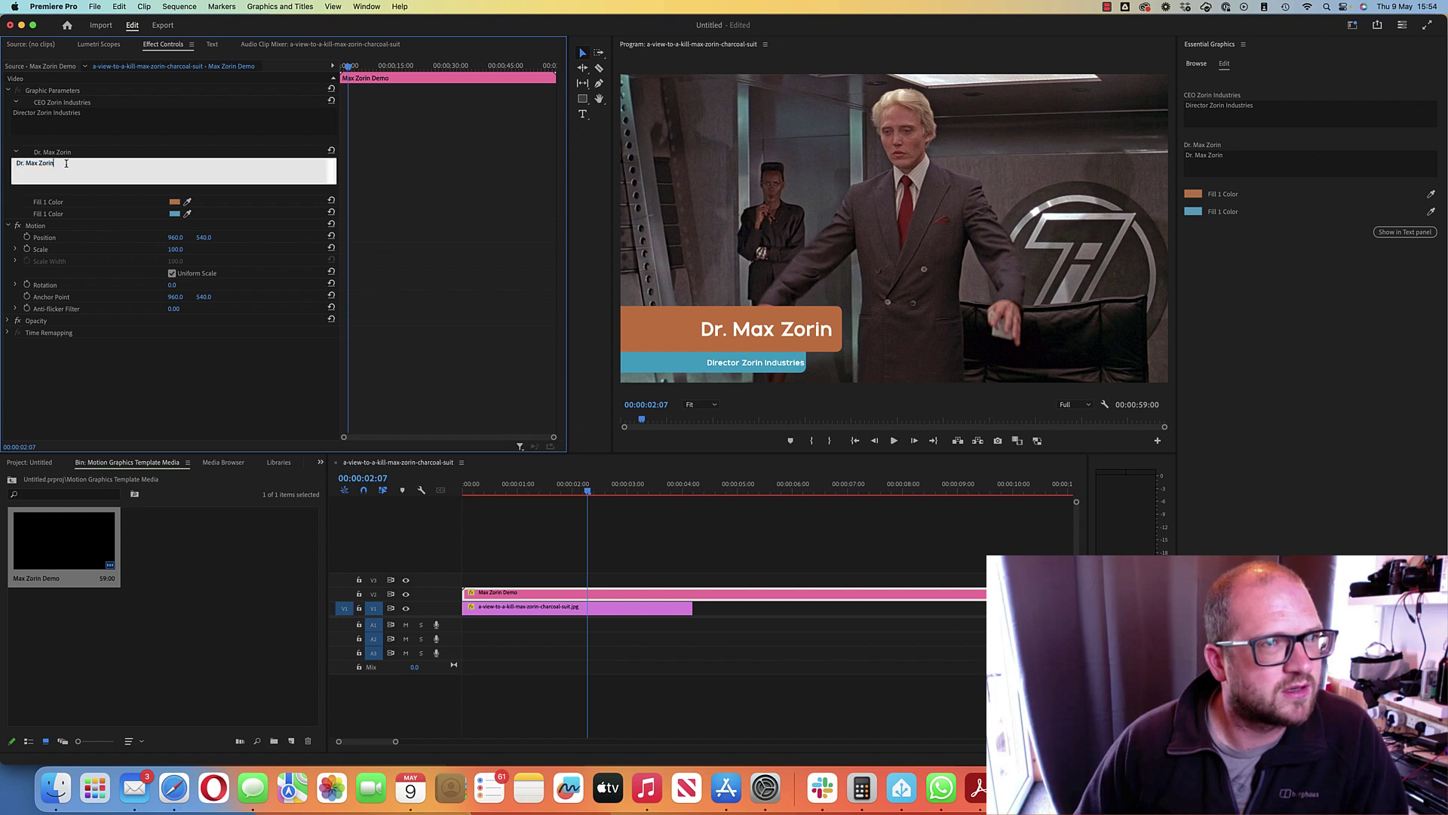
pyautogui.press('super+a')
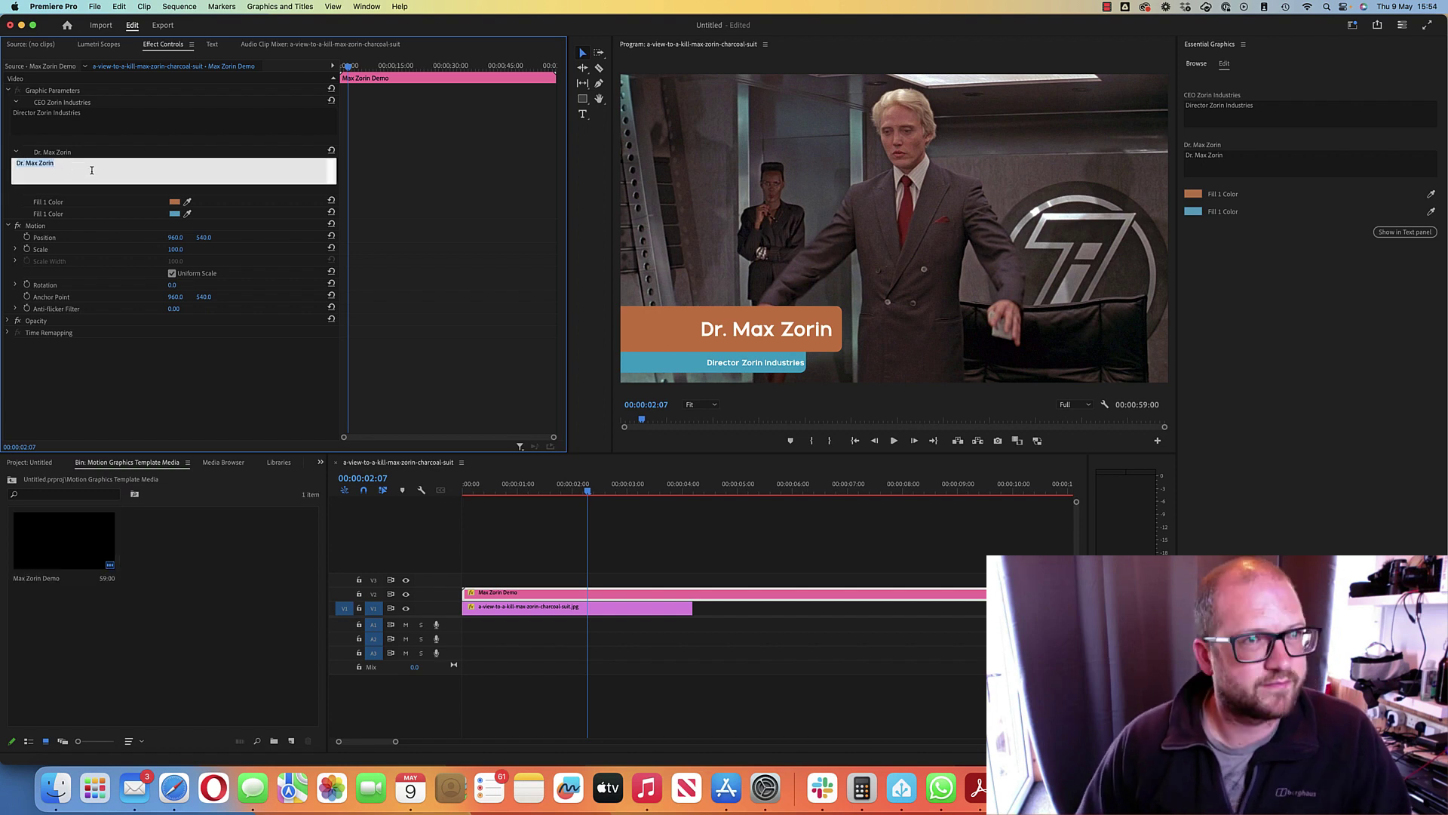
pyautogui.click(20, 161)
pyautogui.press('BackSpace')
pyautogui.press('BackSpace')
pyautogui.press('BackSpace')
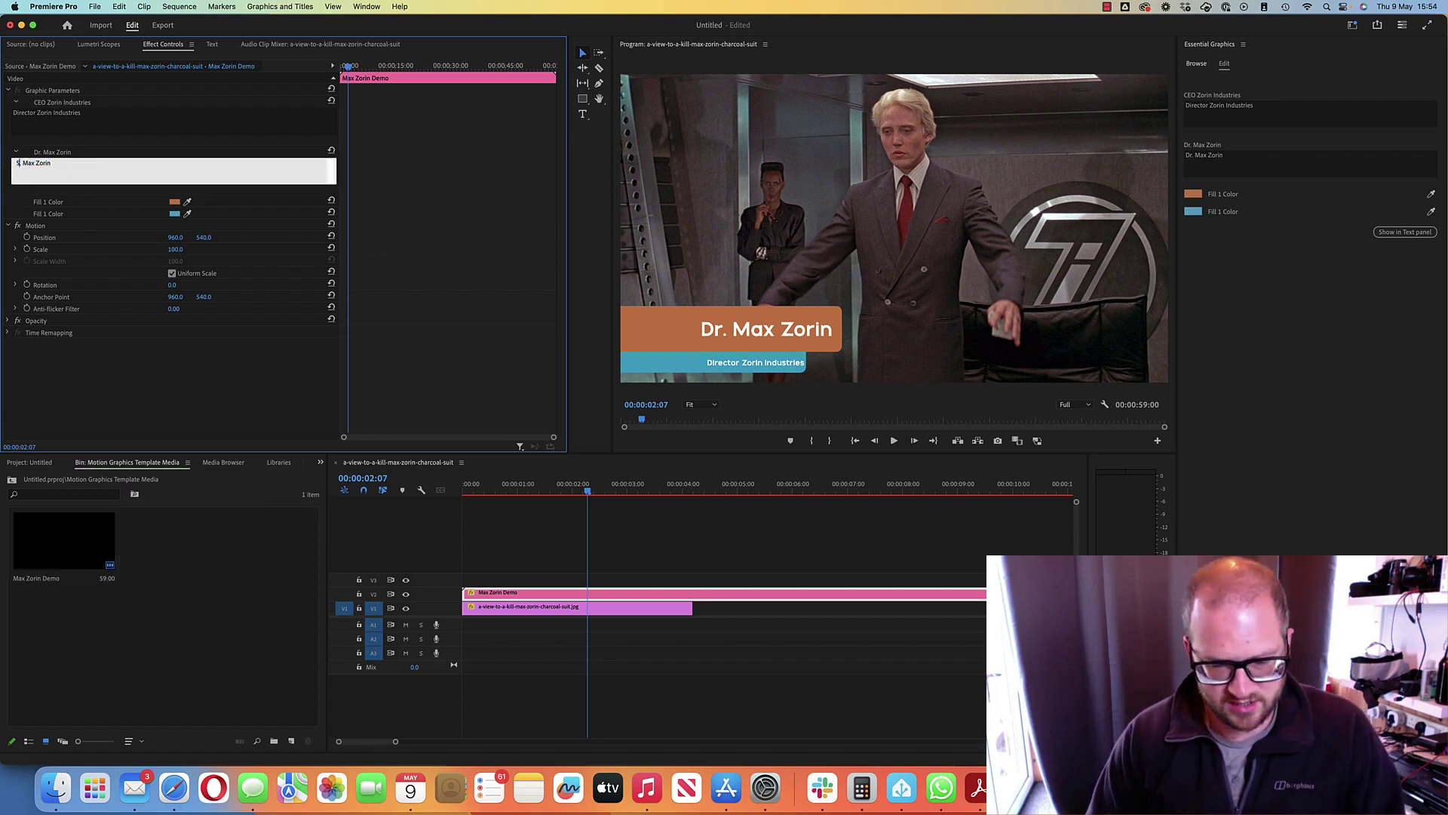
pyautogui.write('Sn.')
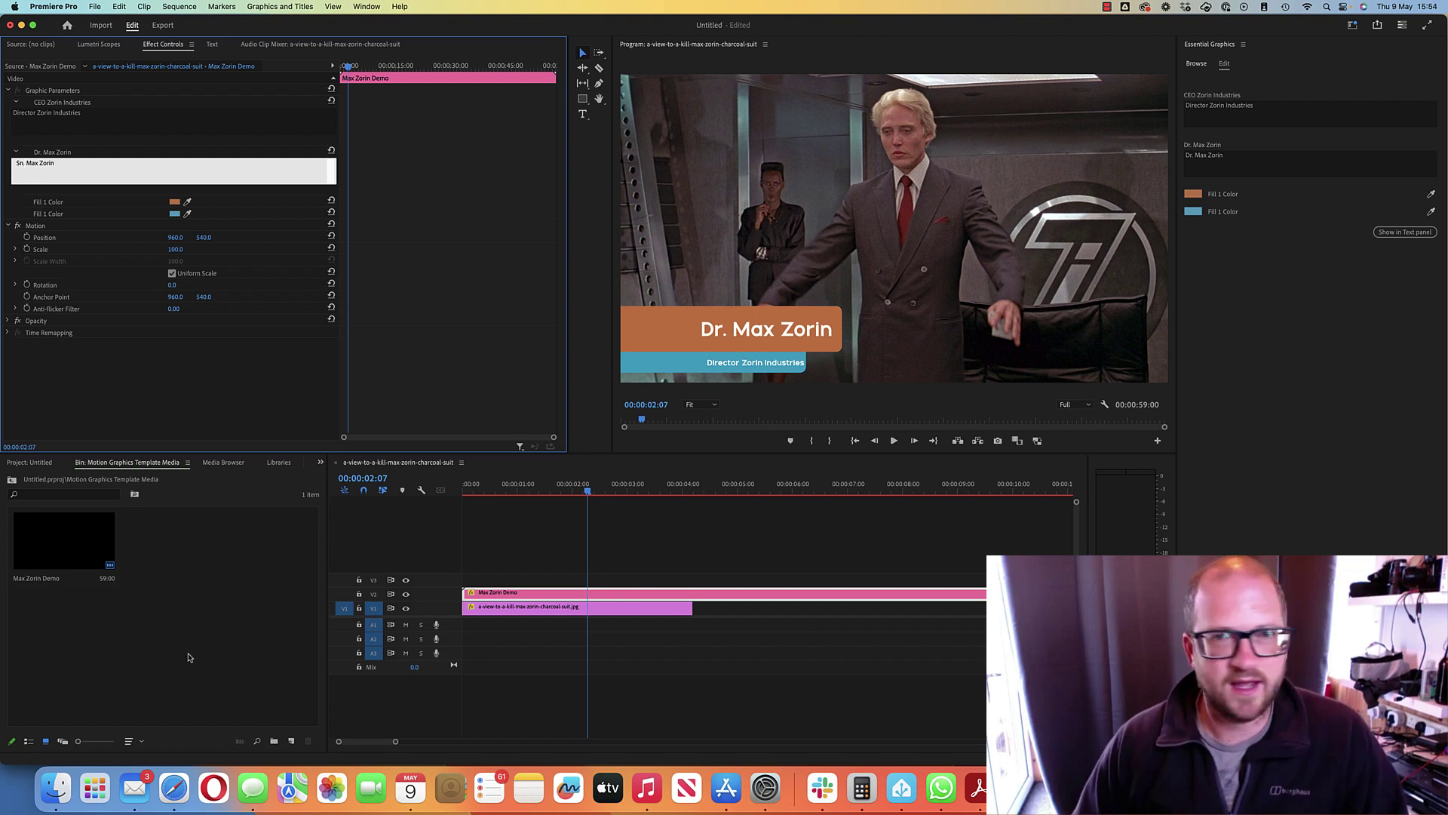
pyautogui.click(189, 655)
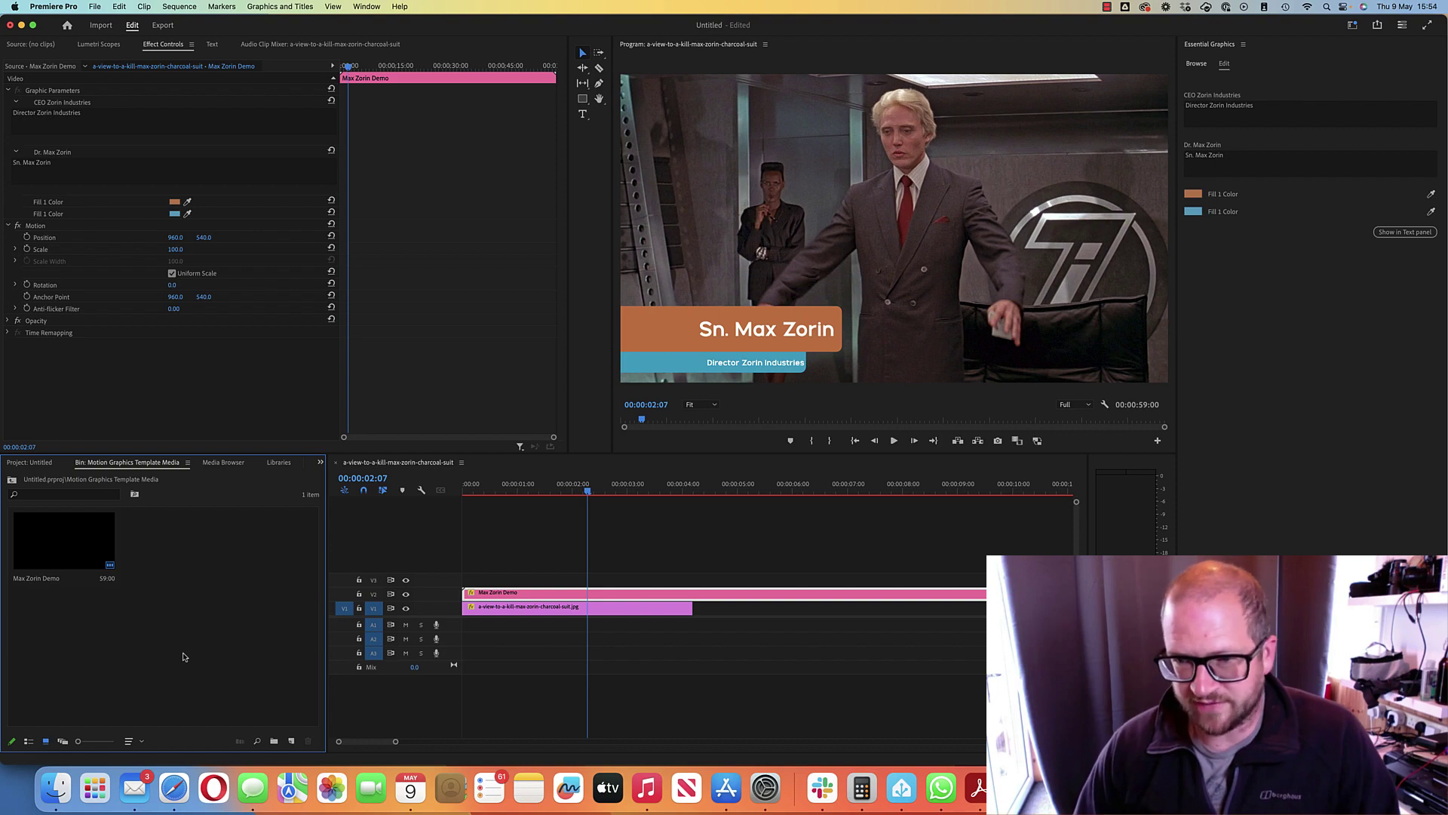
# Step: Switch back to After Effects, open the Worm composition and preview its animation
pyautogui.click(1056, 788)
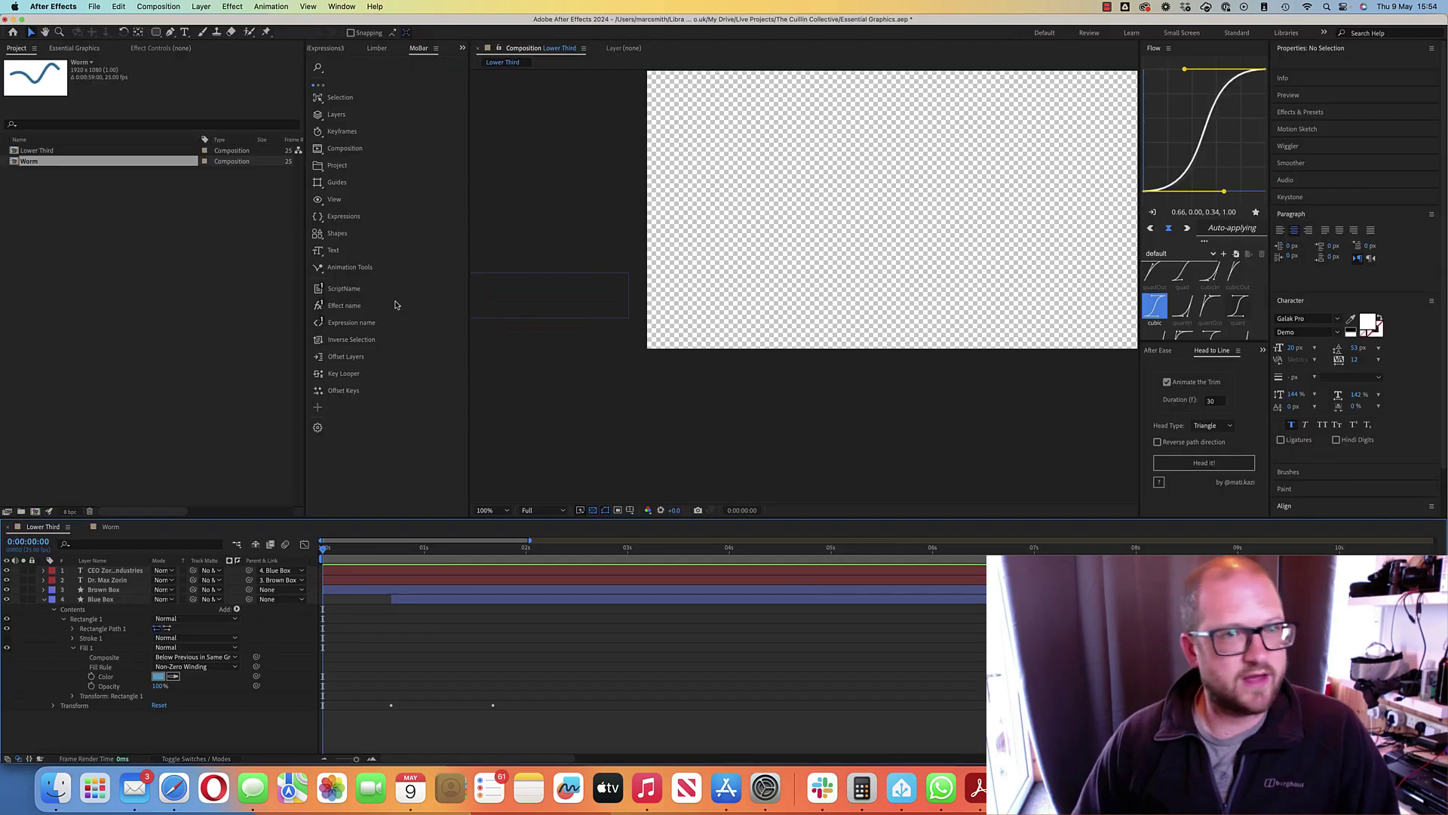
pyautogui.click(110, 330)
pyautogui.click(111, 527)
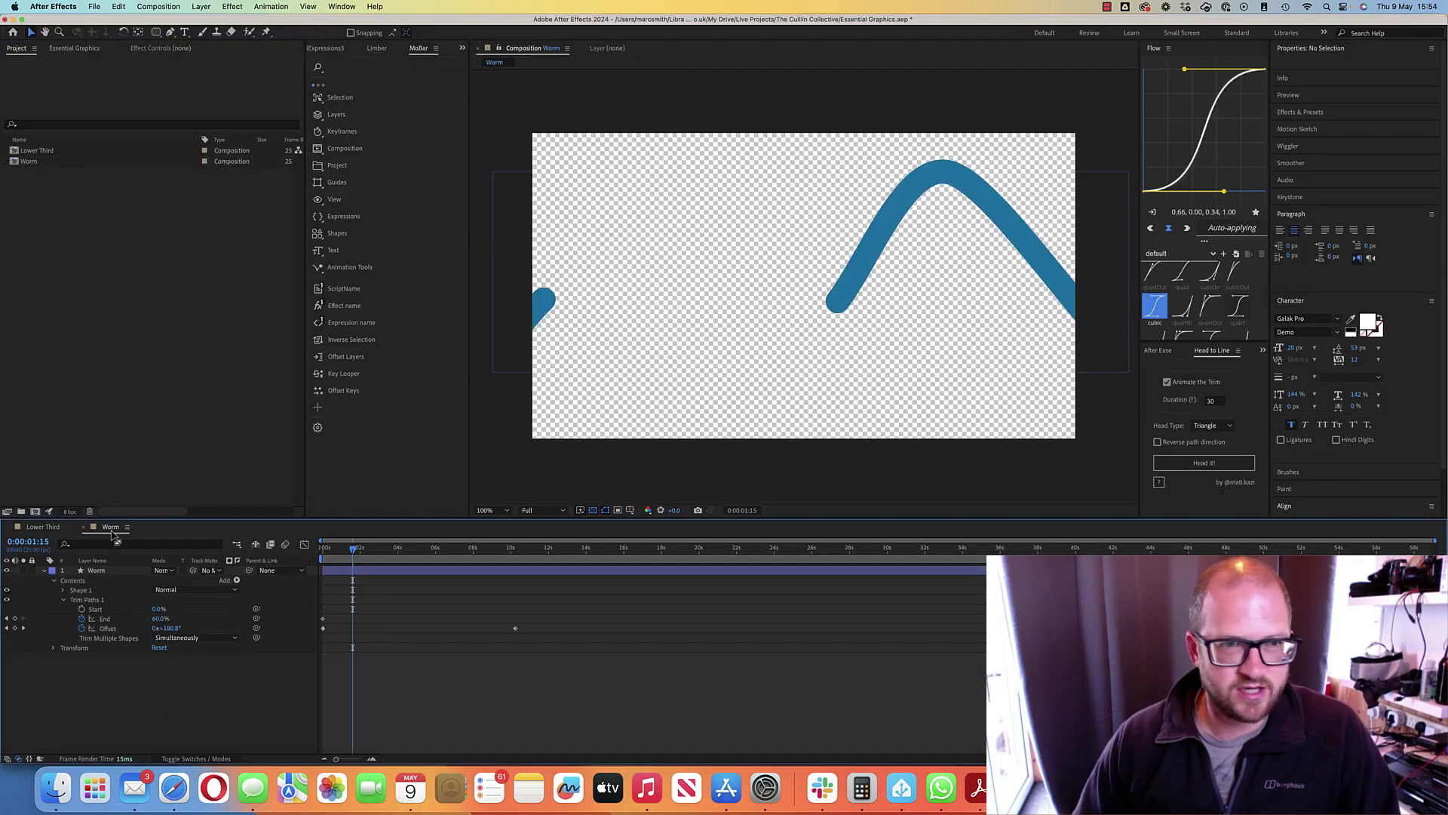
pyautogui.press('space')
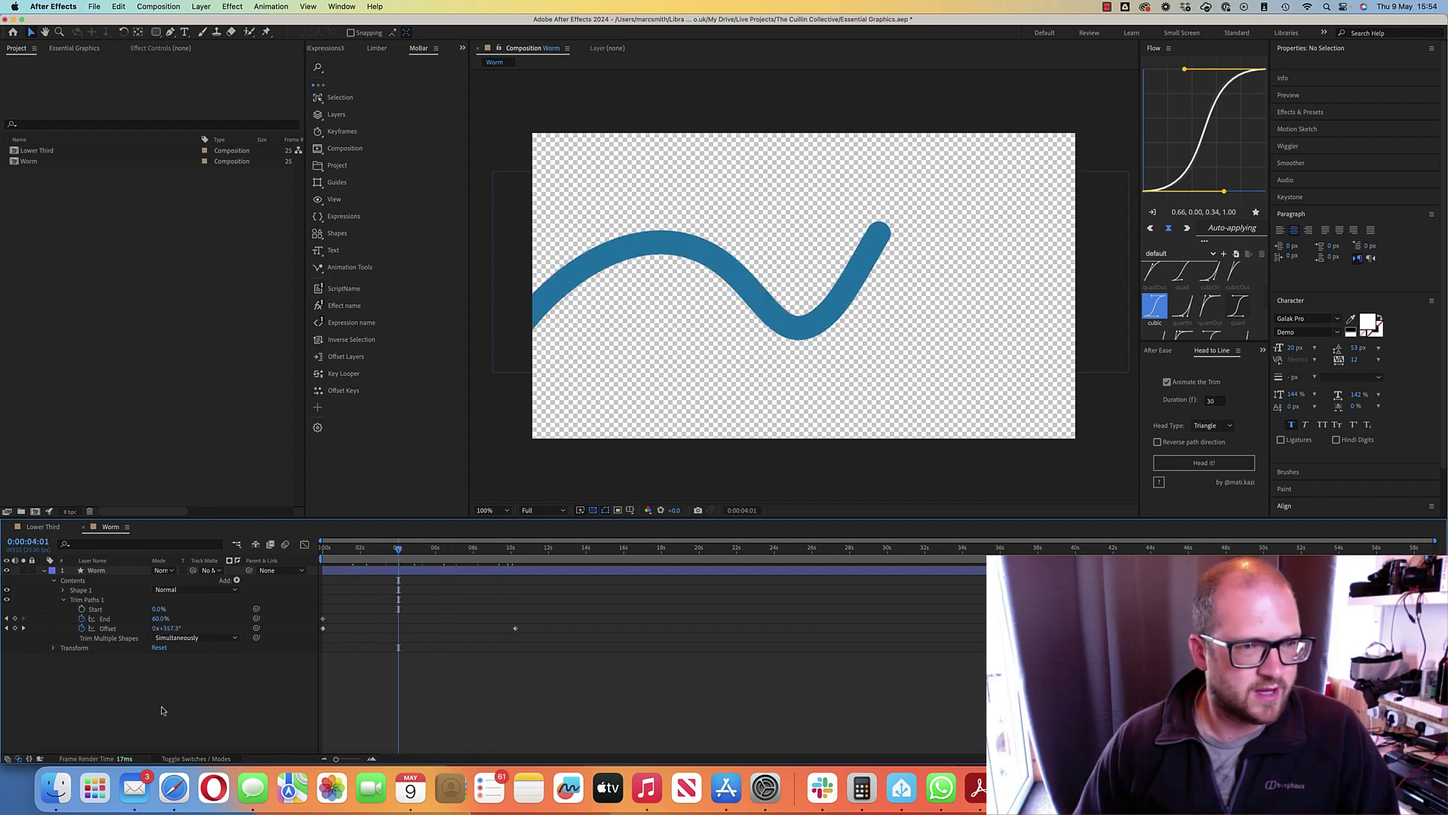
# Step: Set Worm as the primary composition for the Essential Graphics template
pyautogui.click(71, 49)
pyautogui.click(187, 82)
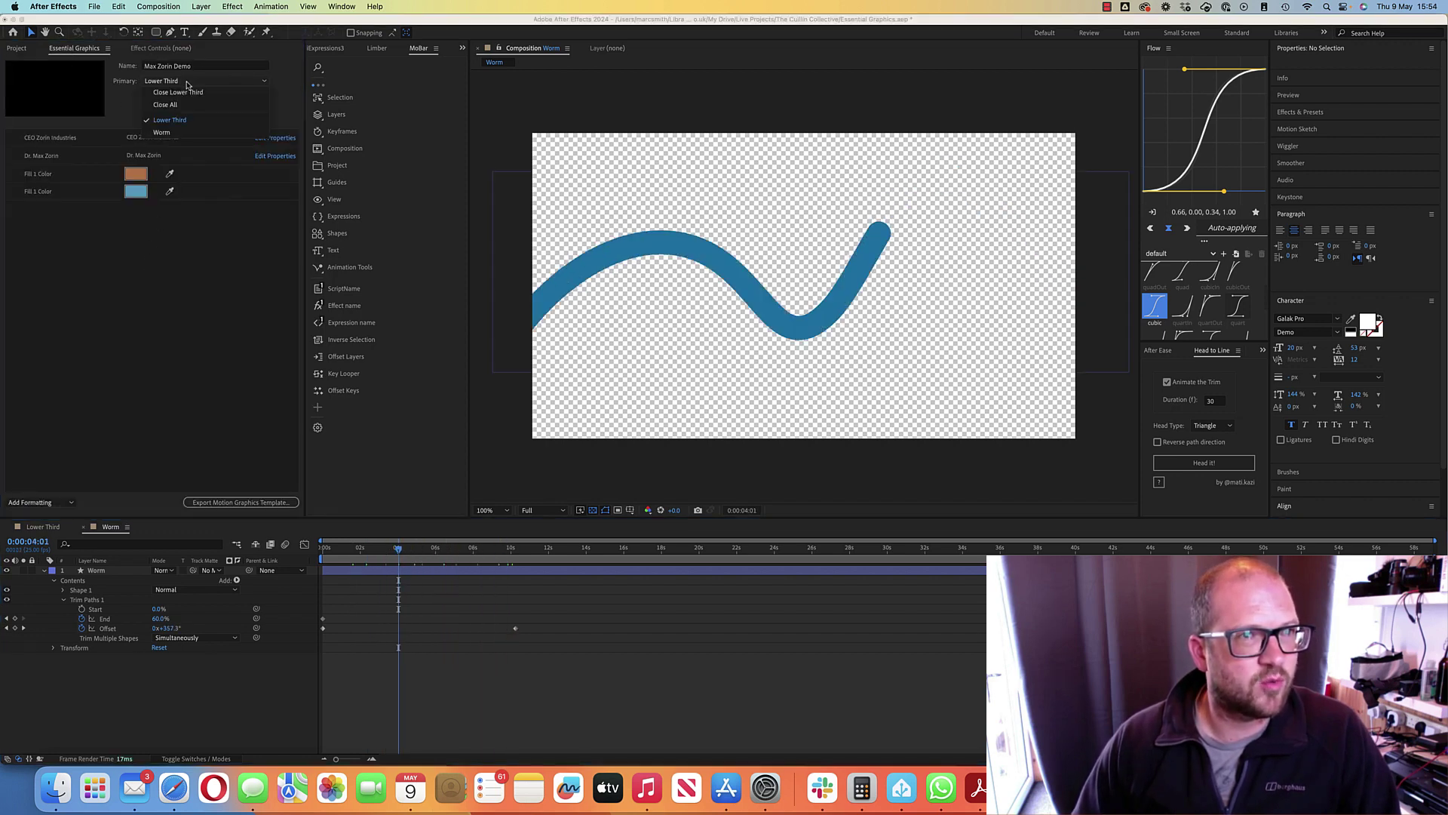
pyautogui.click(161, 132)
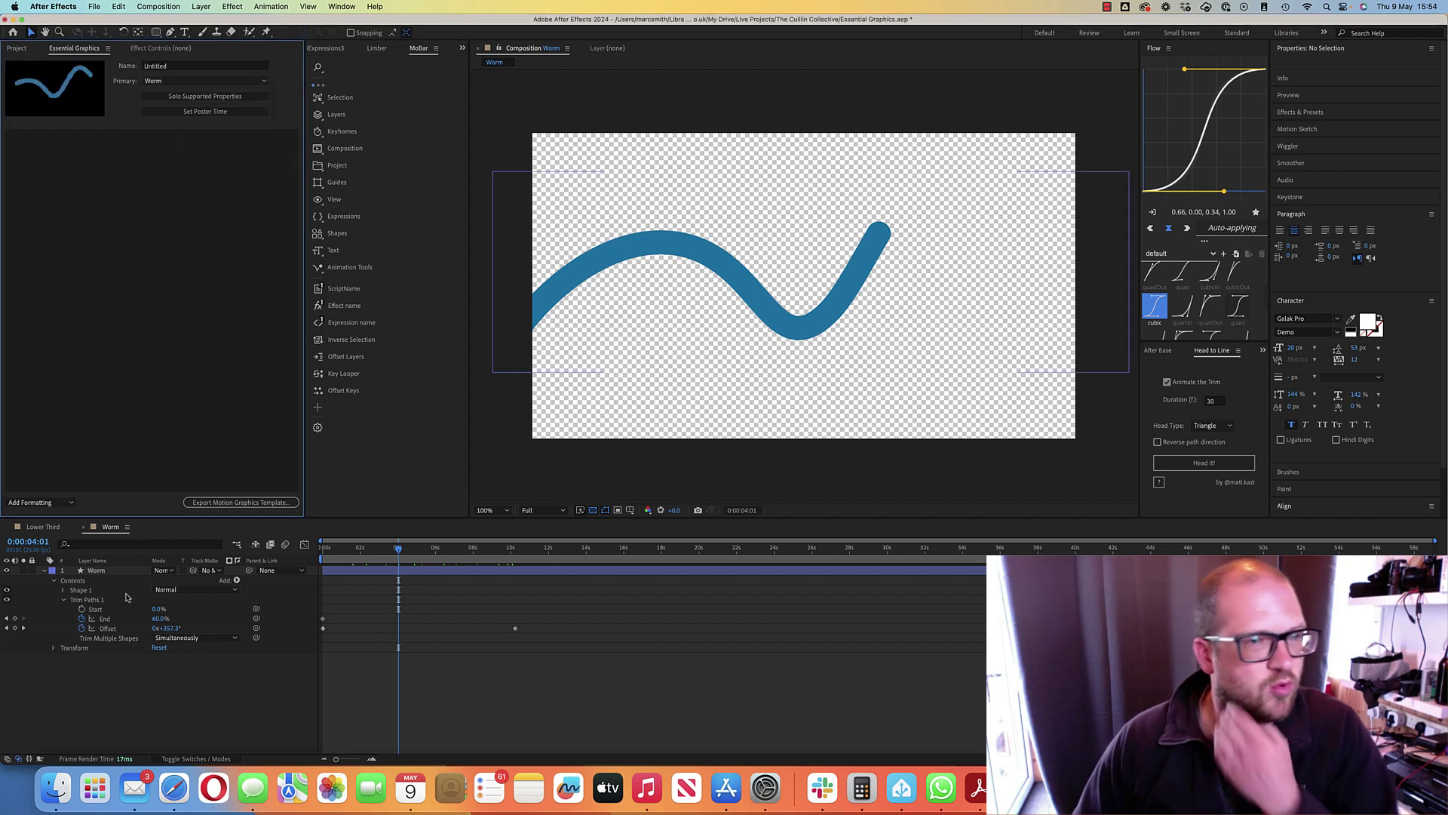
# Step: Solo the supported properties and add the worm's Stroke 1 color and stroke width to the Essential Graphics template
pyautogui.click(201, 96)
pyautogui.moveTo(107, 620); pyautogui.dragTo(136, 271)
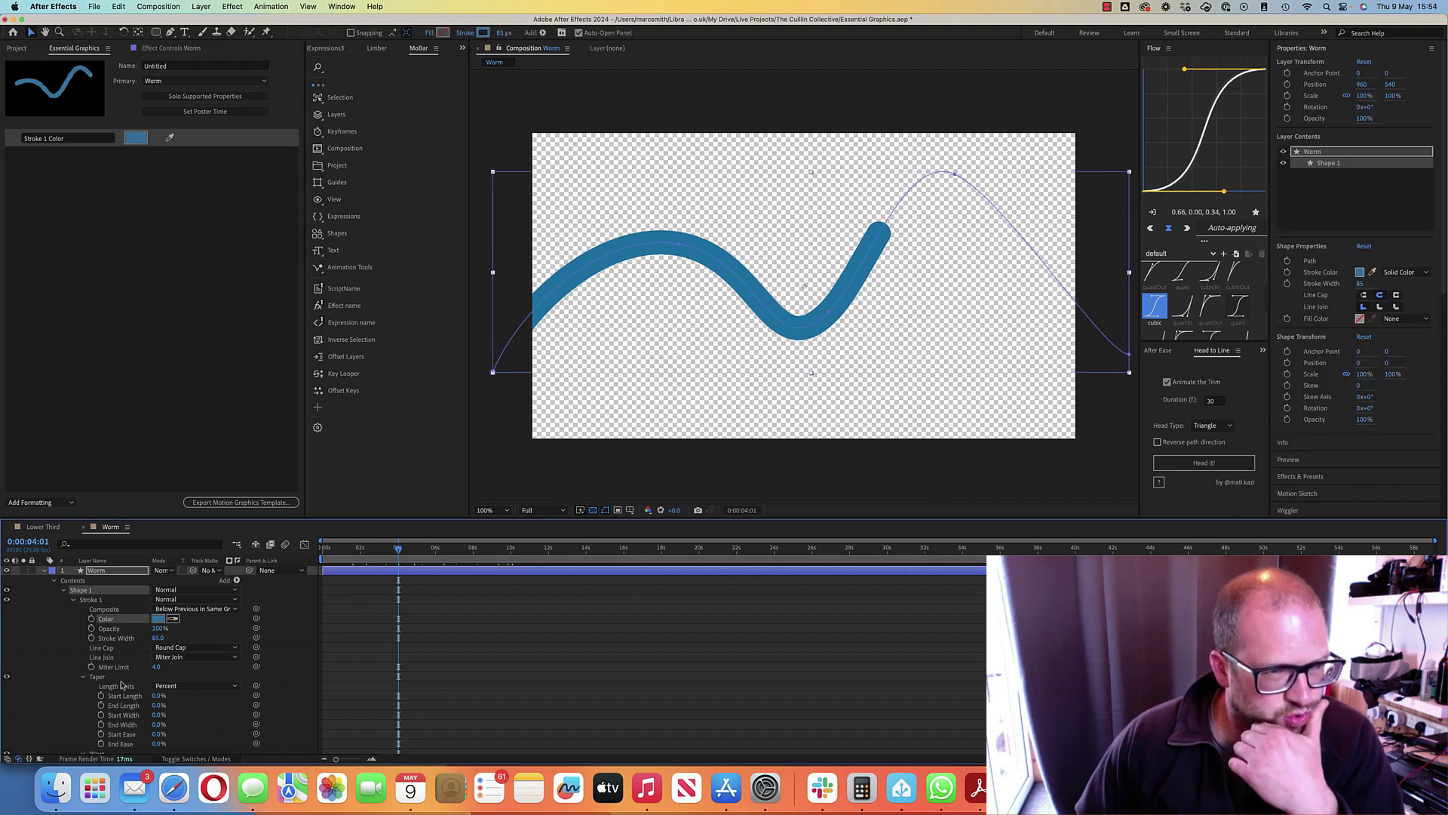
pyautogui.moveTo(117, 638); pyautogui.dragTo(123, 279)
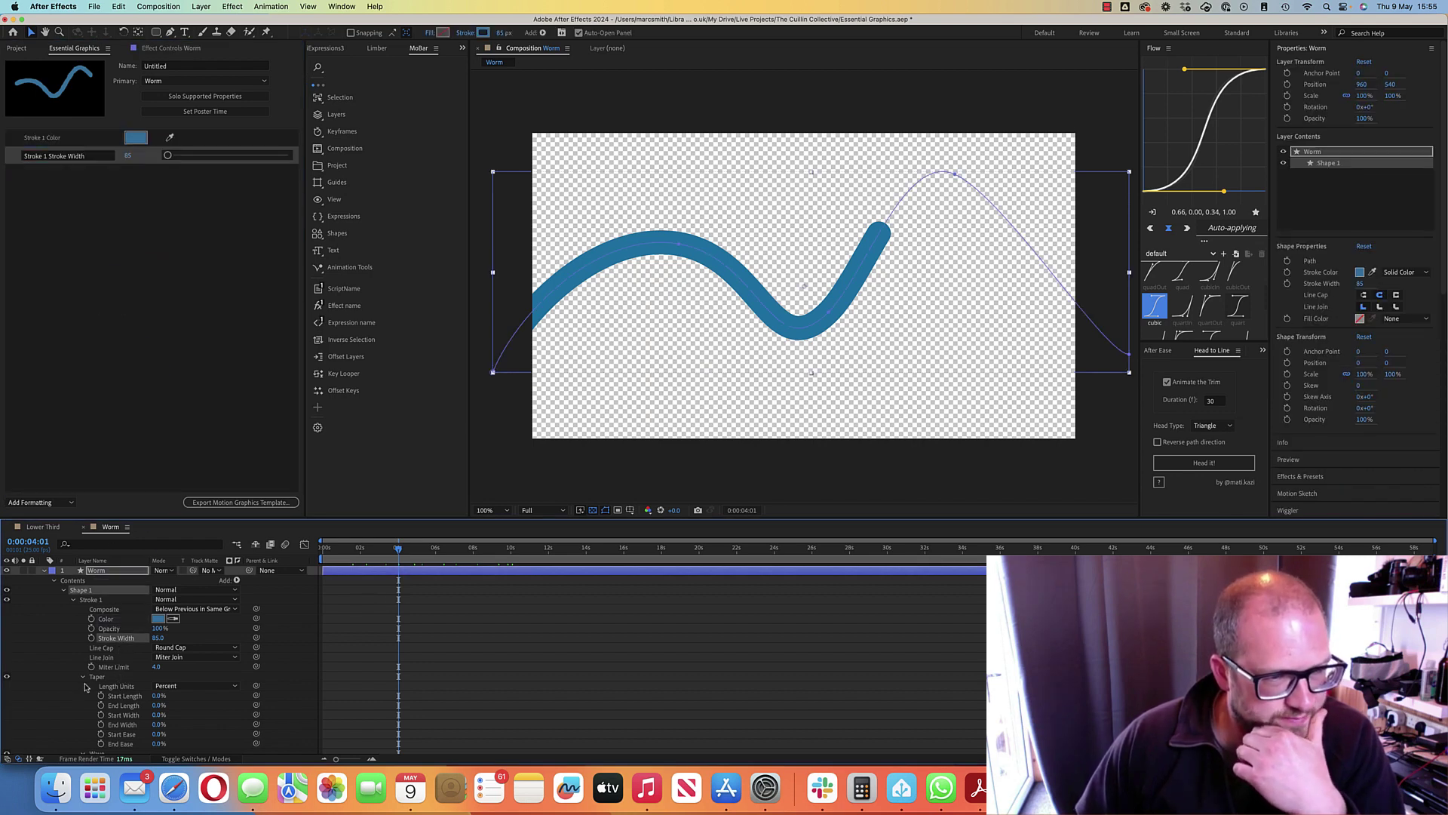
pyautogui.click(505, 611)
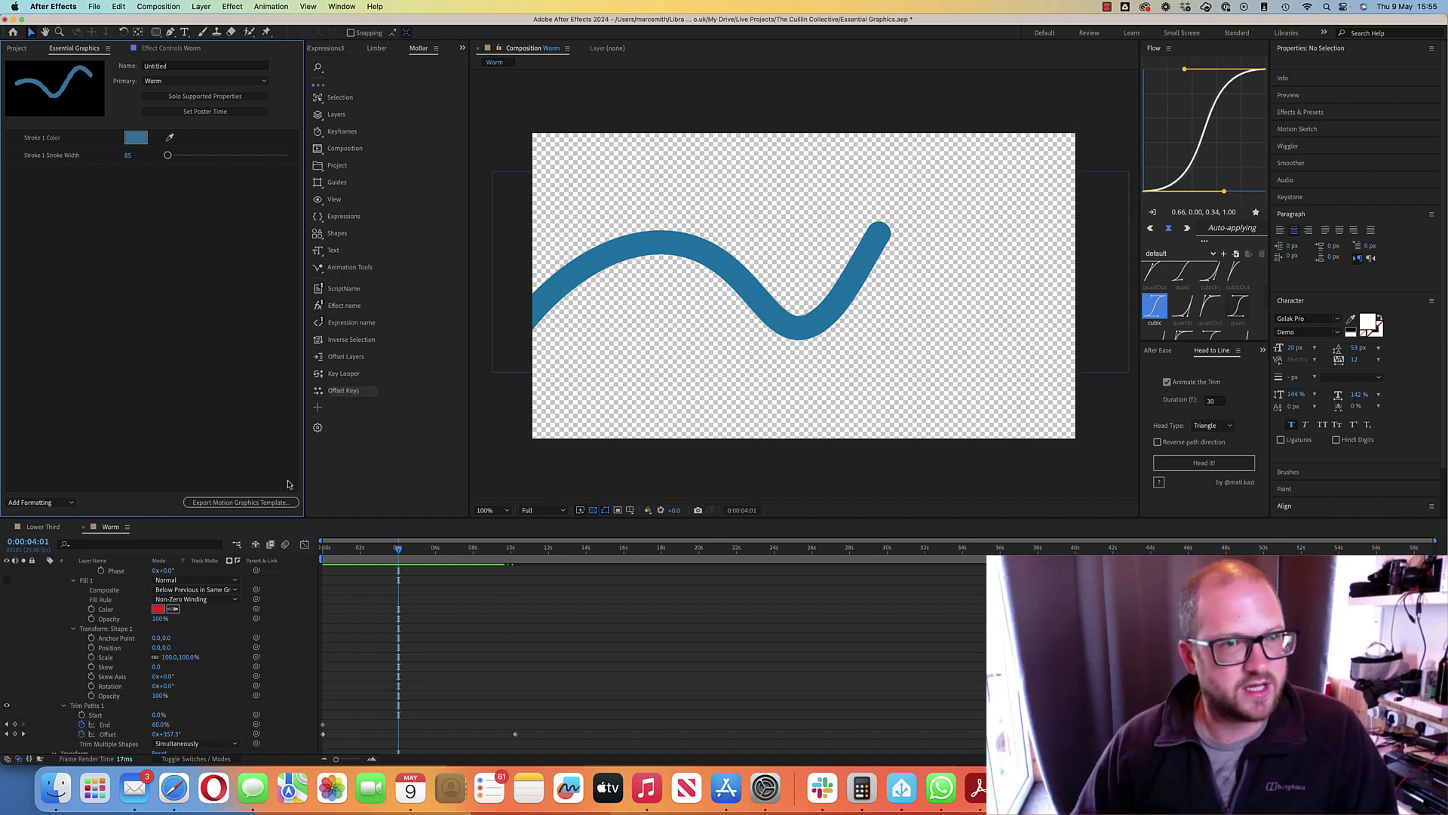
# Step: Save the project and export the worm as a motion graphics template to the Local Templates Folder with the keyword "worm"
pyautogui.click(242, 502)
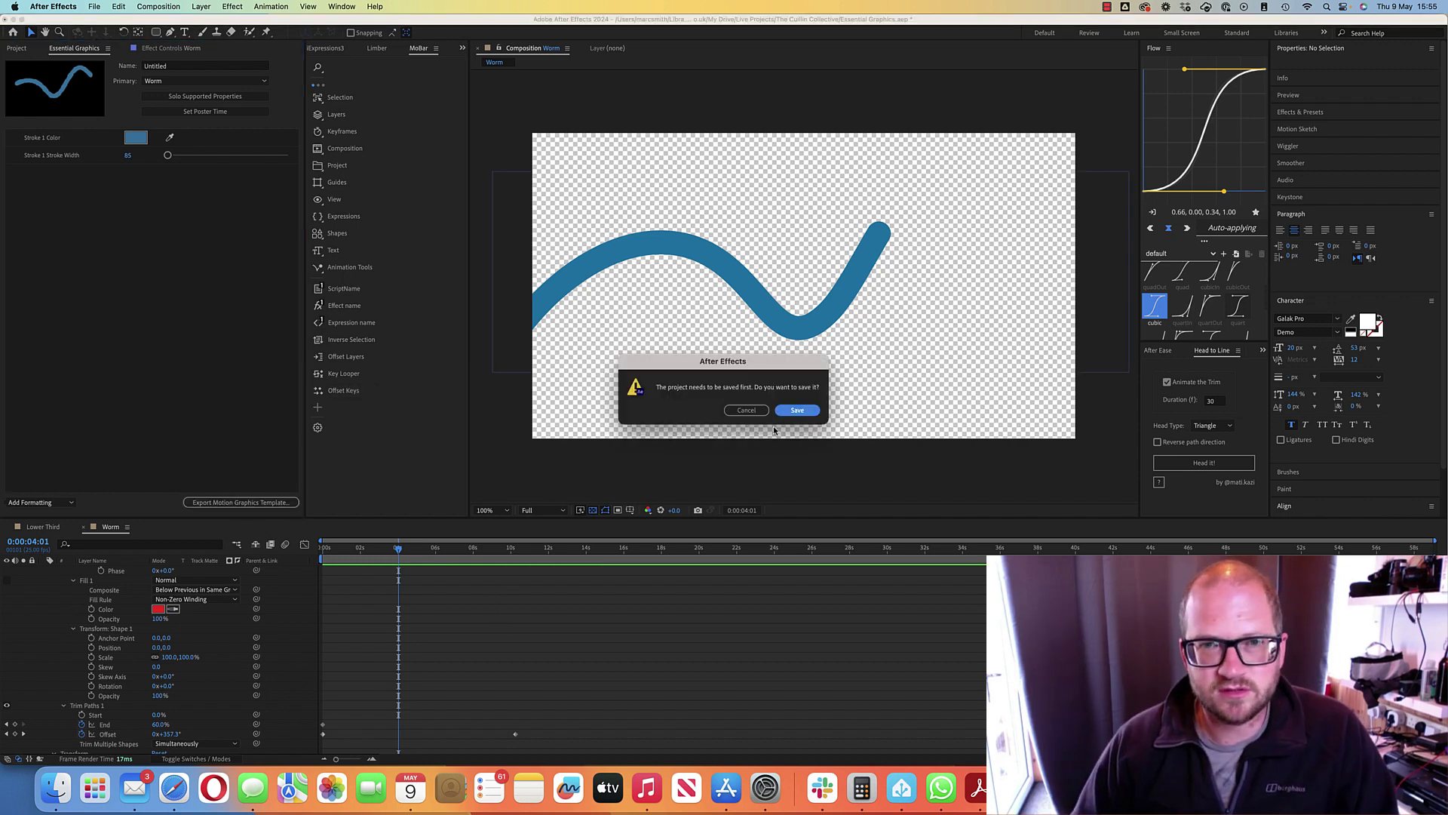
pyautogui.click(796, 410)
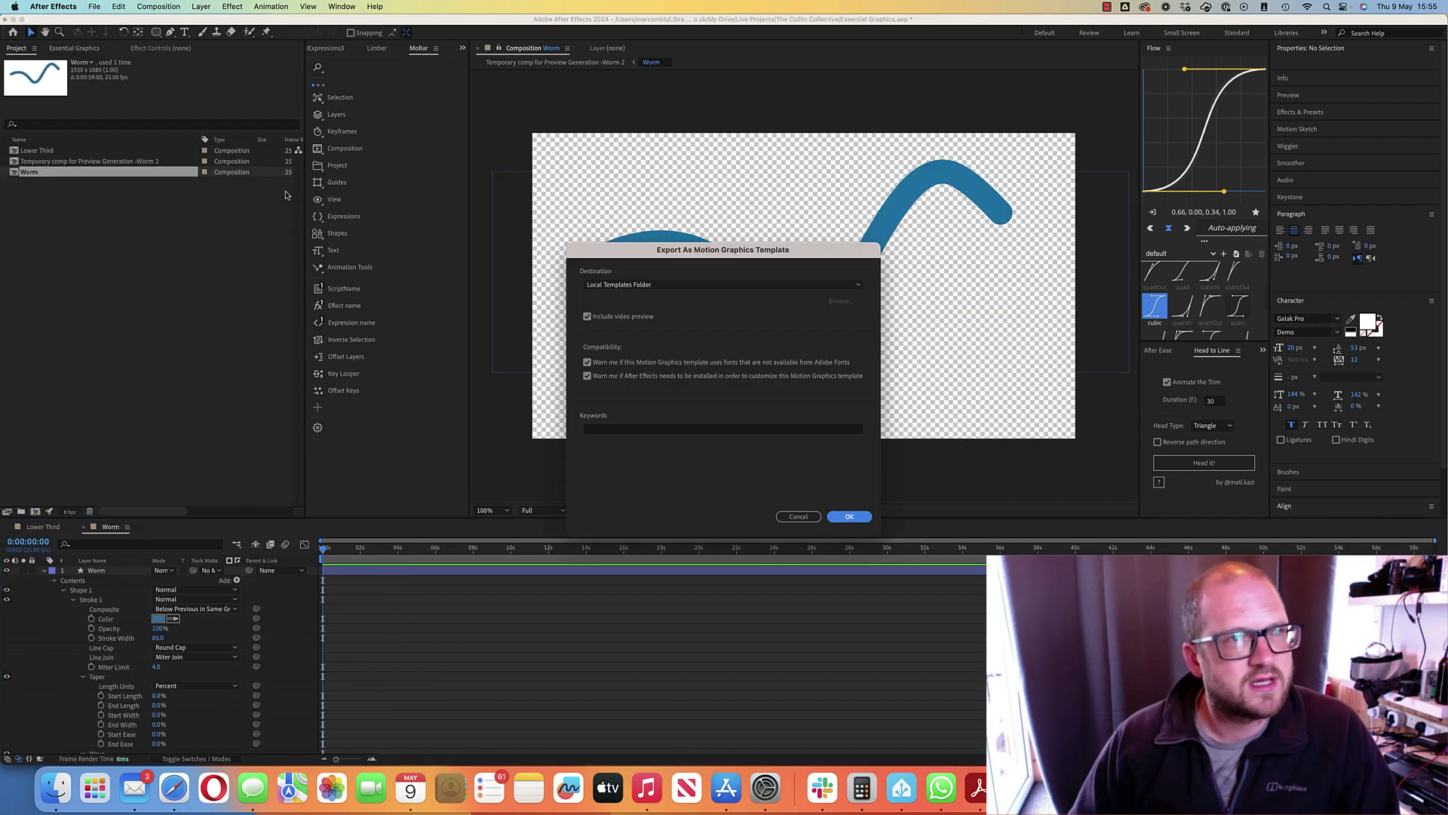
pyautogui.click(730, 430)
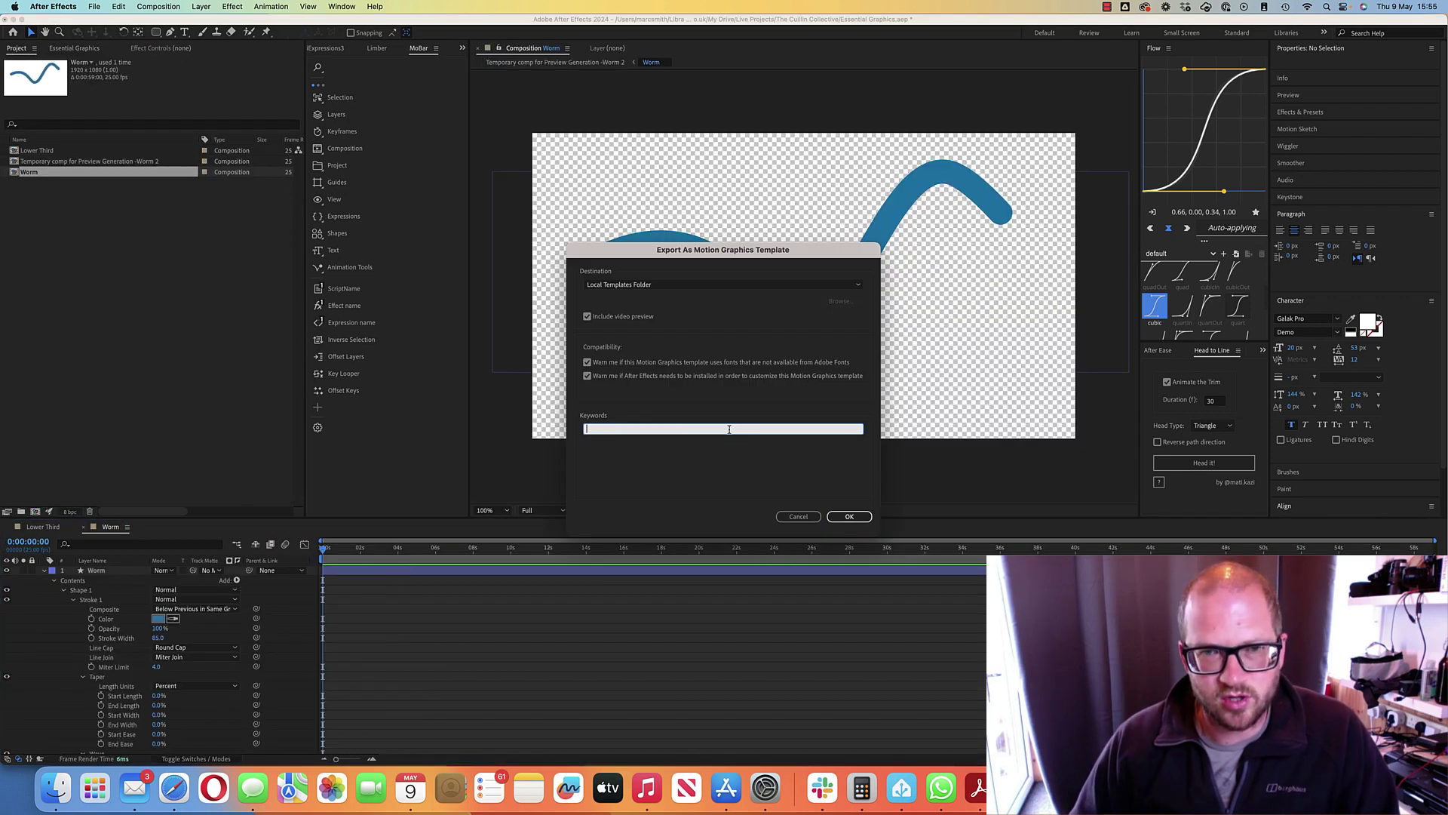
pyautogui.write('worm')
pyautogui.press('Return')
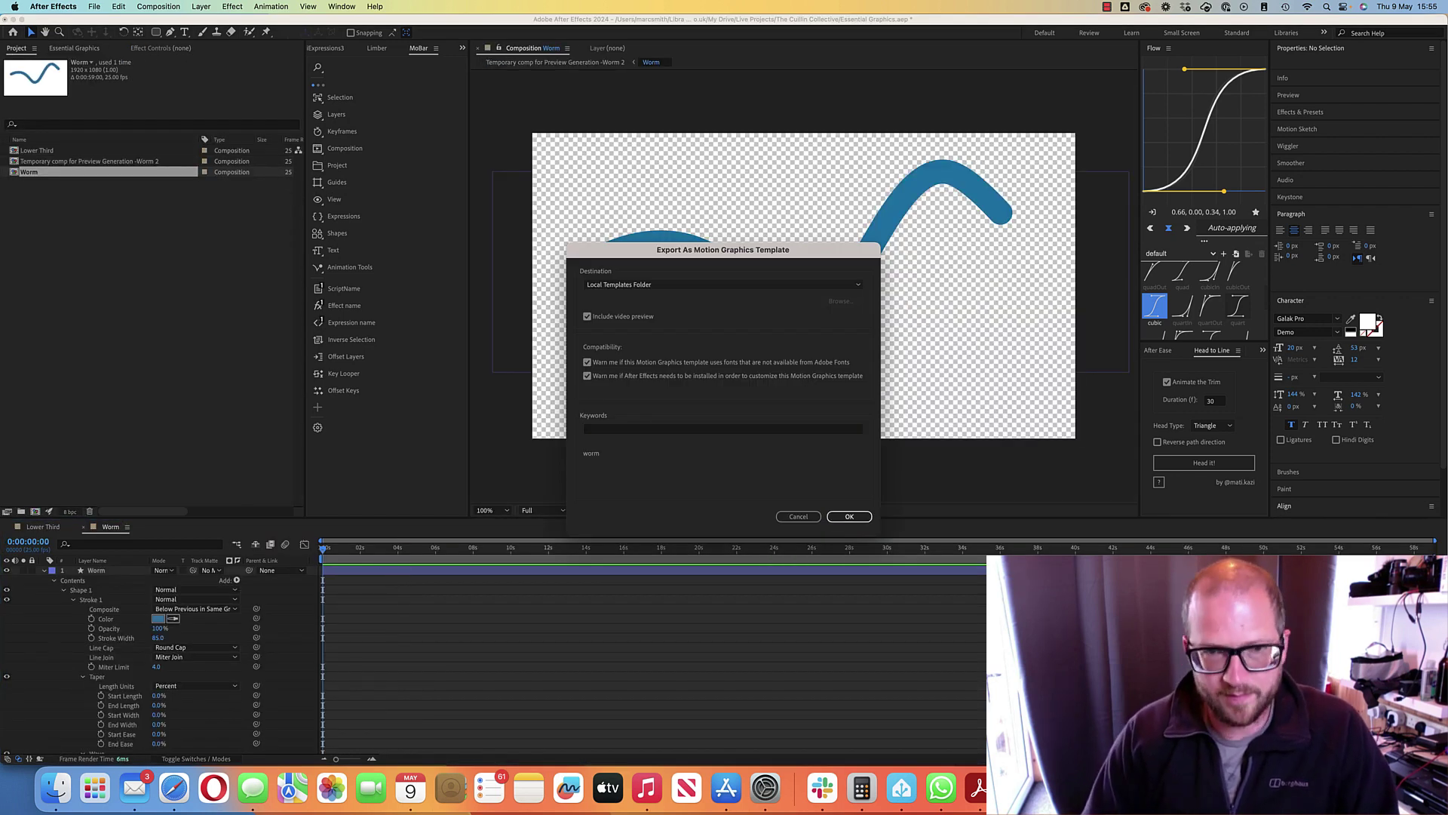
pyautogui.click(848, 516)
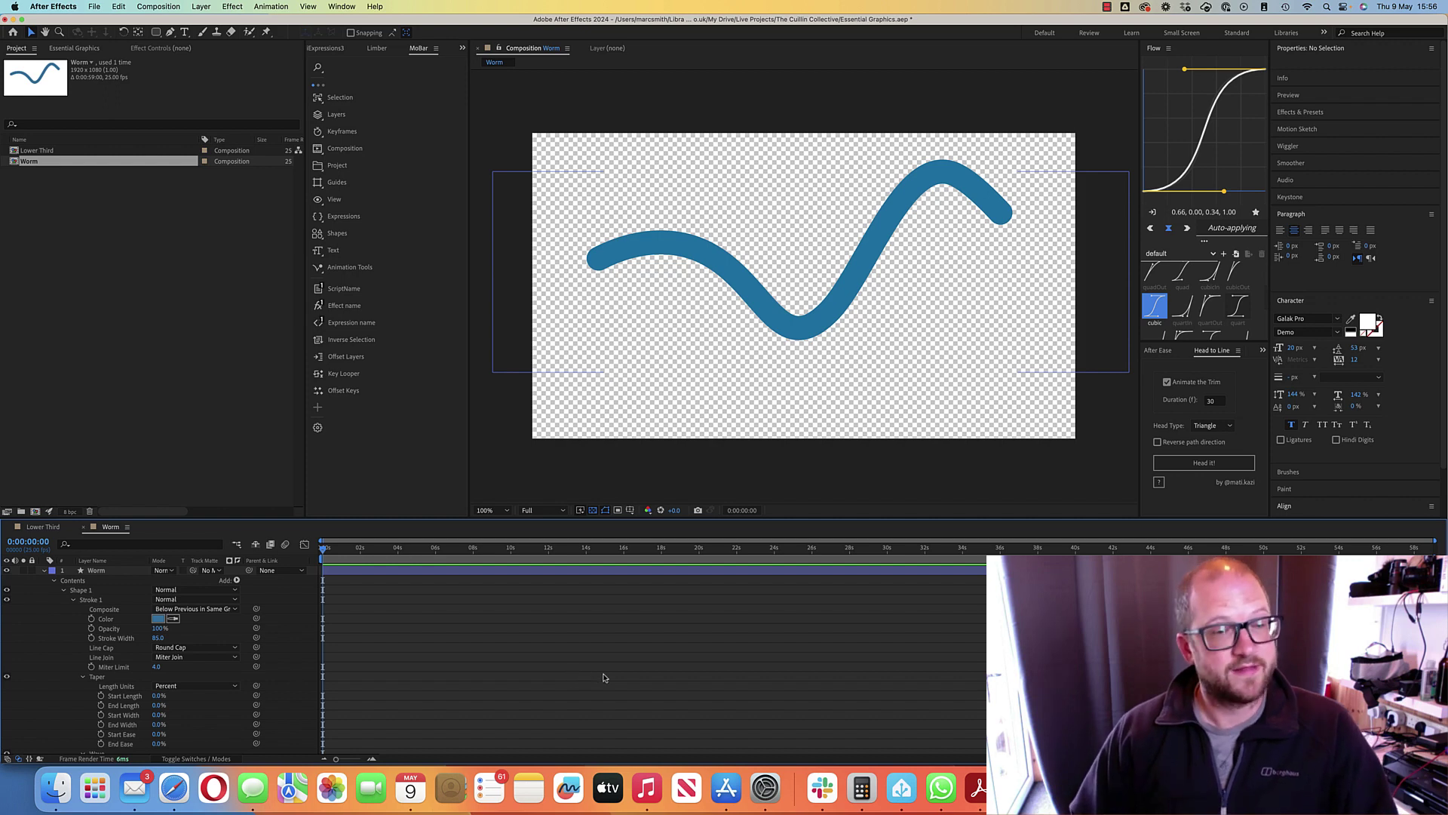
# Step: Switch to Premiere Pro and place the exported worm template on track V3 above the lower third, starting at the sequence's beginning
pyautogui.press('super+Tab')
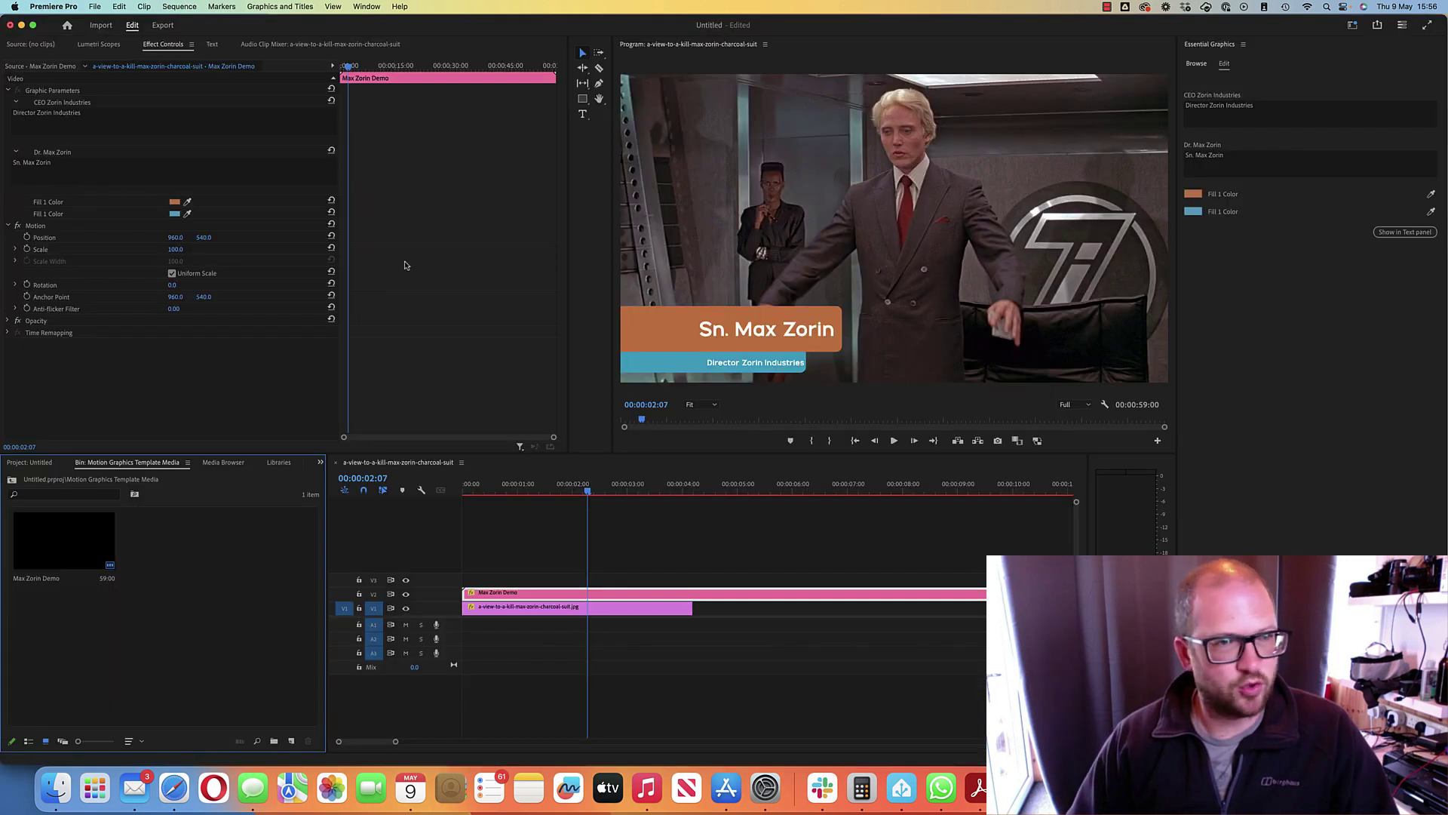
pyautogui.click(1198, 63)
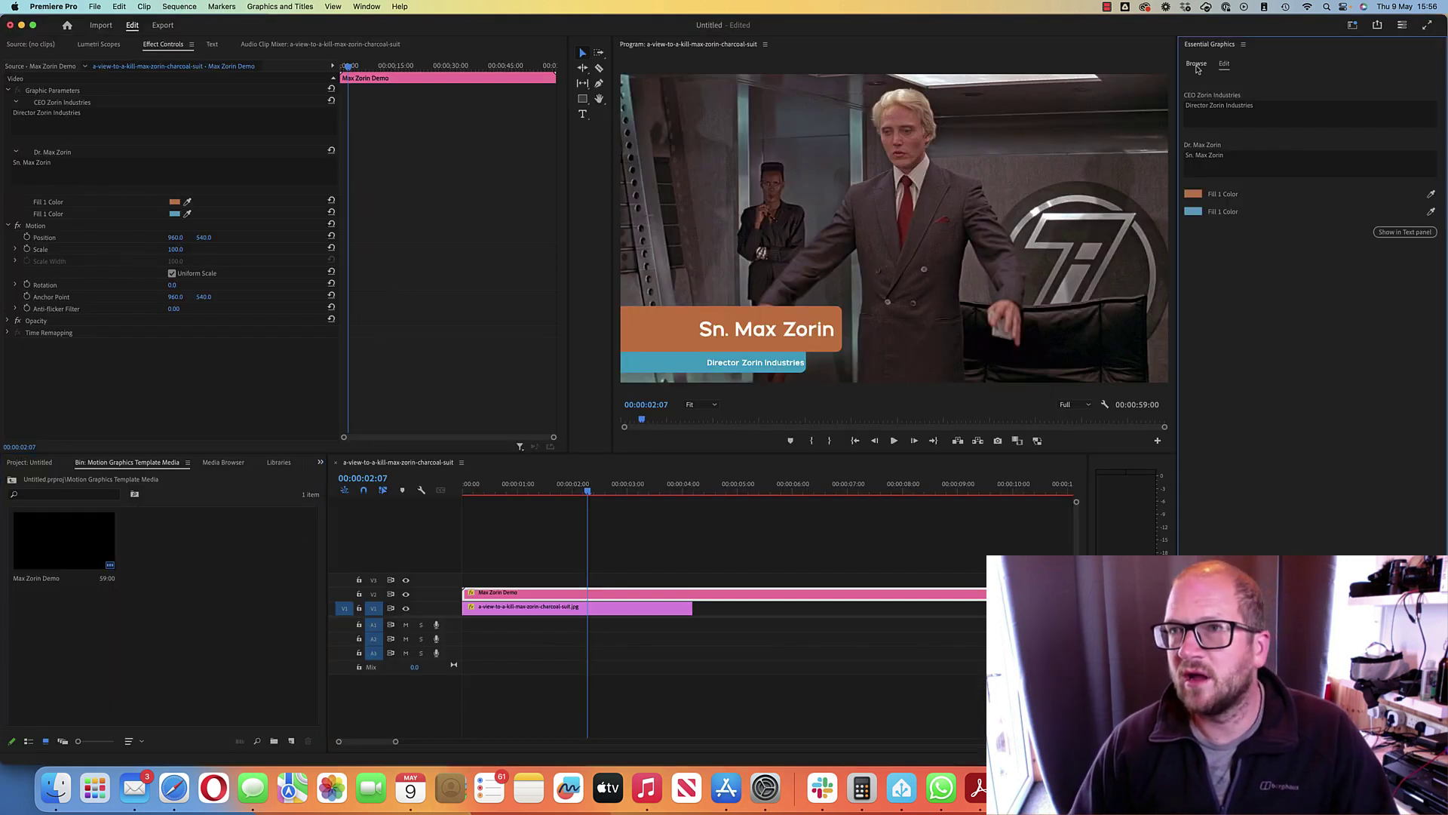
pyautogui.click(1432, 107)
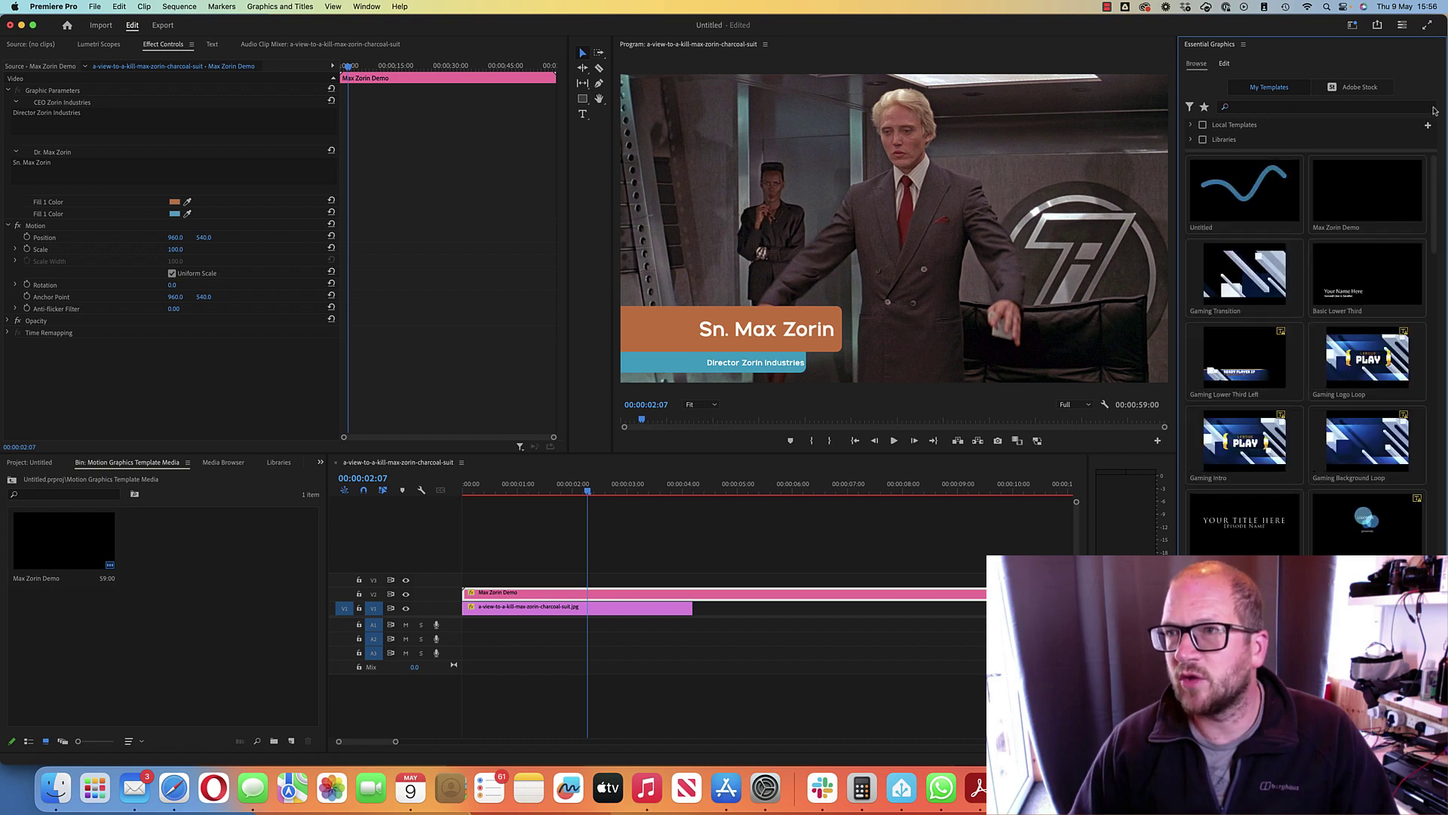
pyautogui.moveTo(1268, 191); pyautogui.dragTo(236, 598)
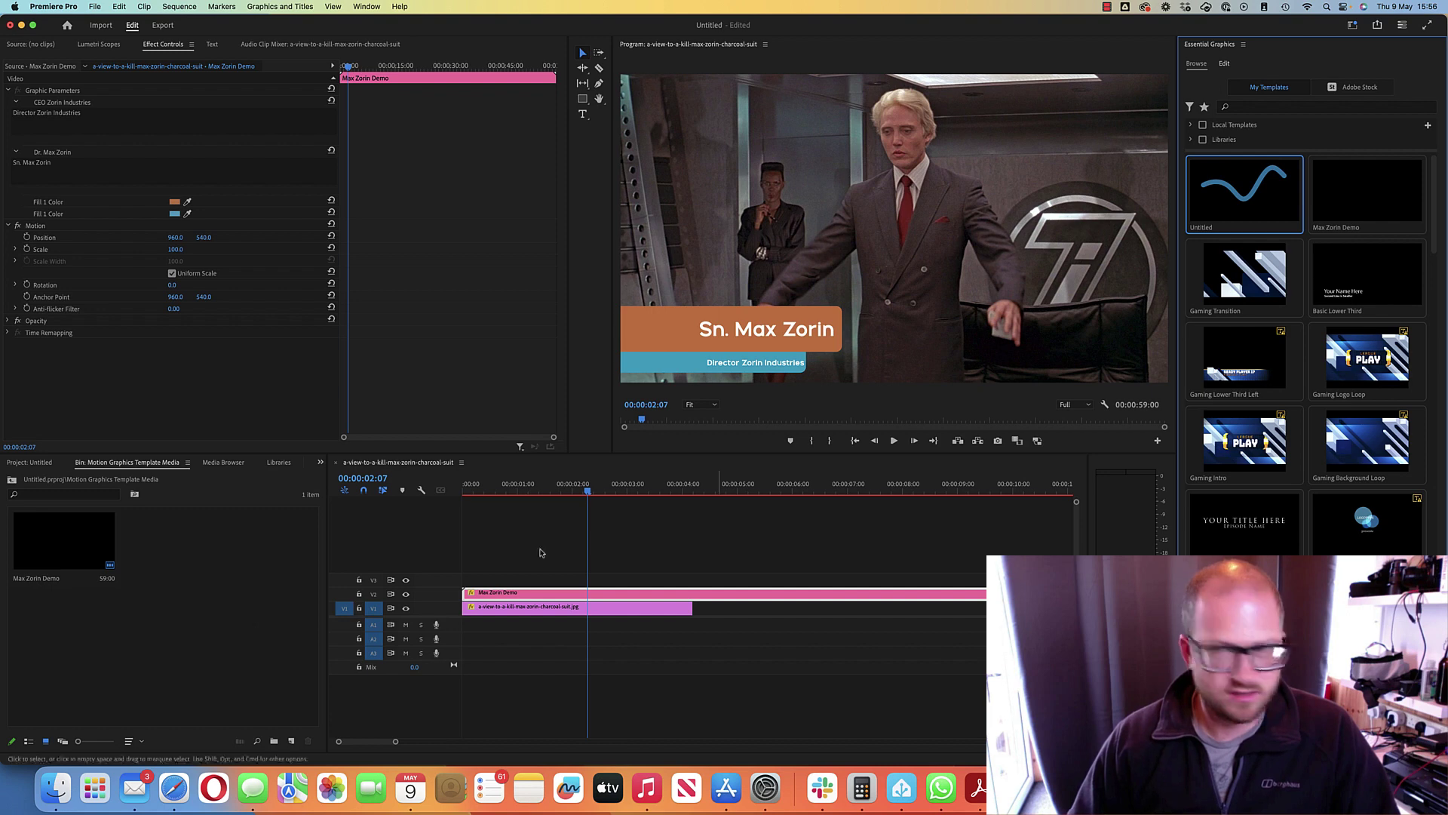
pyautogui.moveTo(233, 595); pyautogui.dragTo(469, 578)
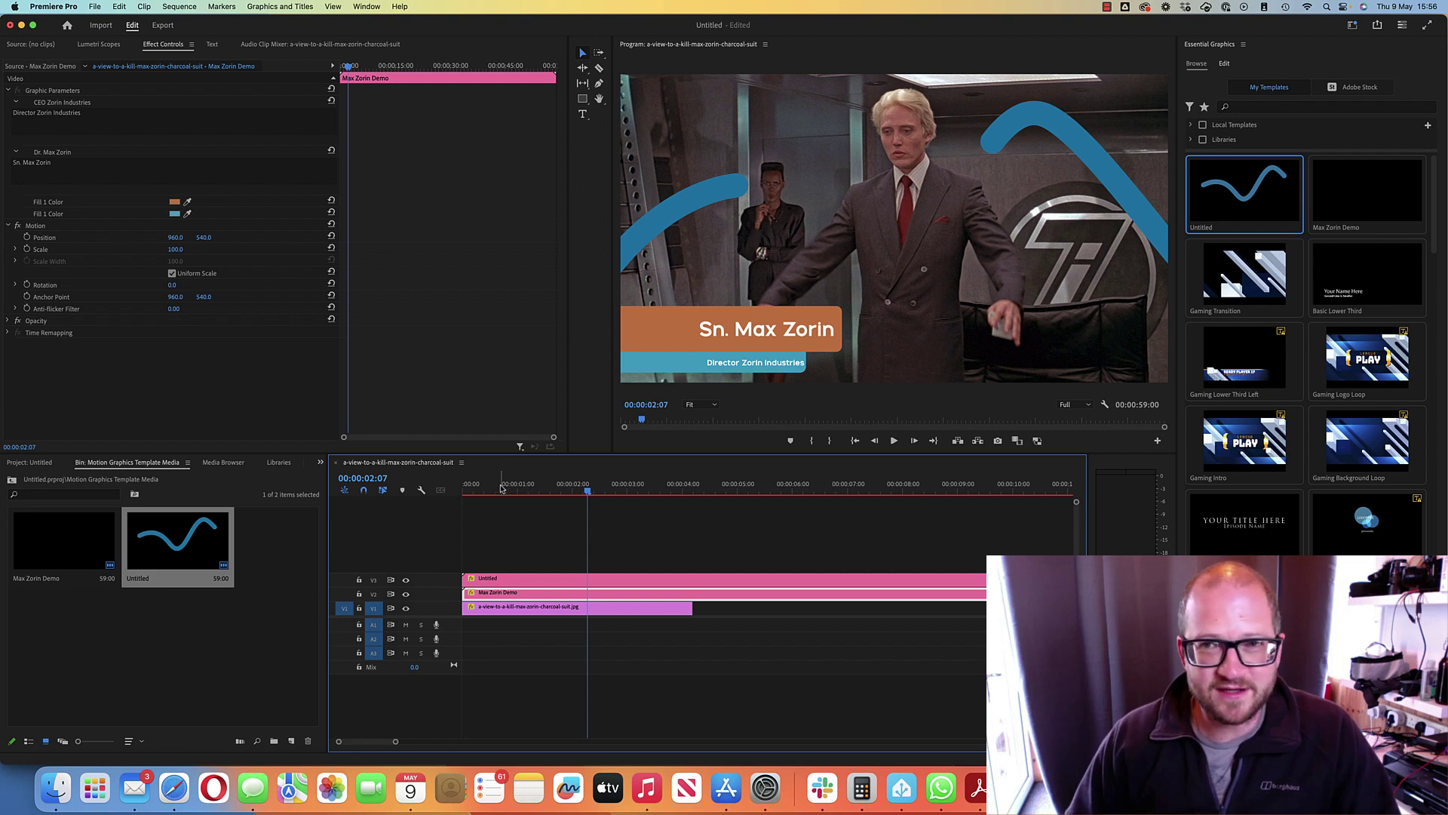
# Step: Play the sequence from its start to preview the worm animation over the lower third
pyautogui.press('Home')
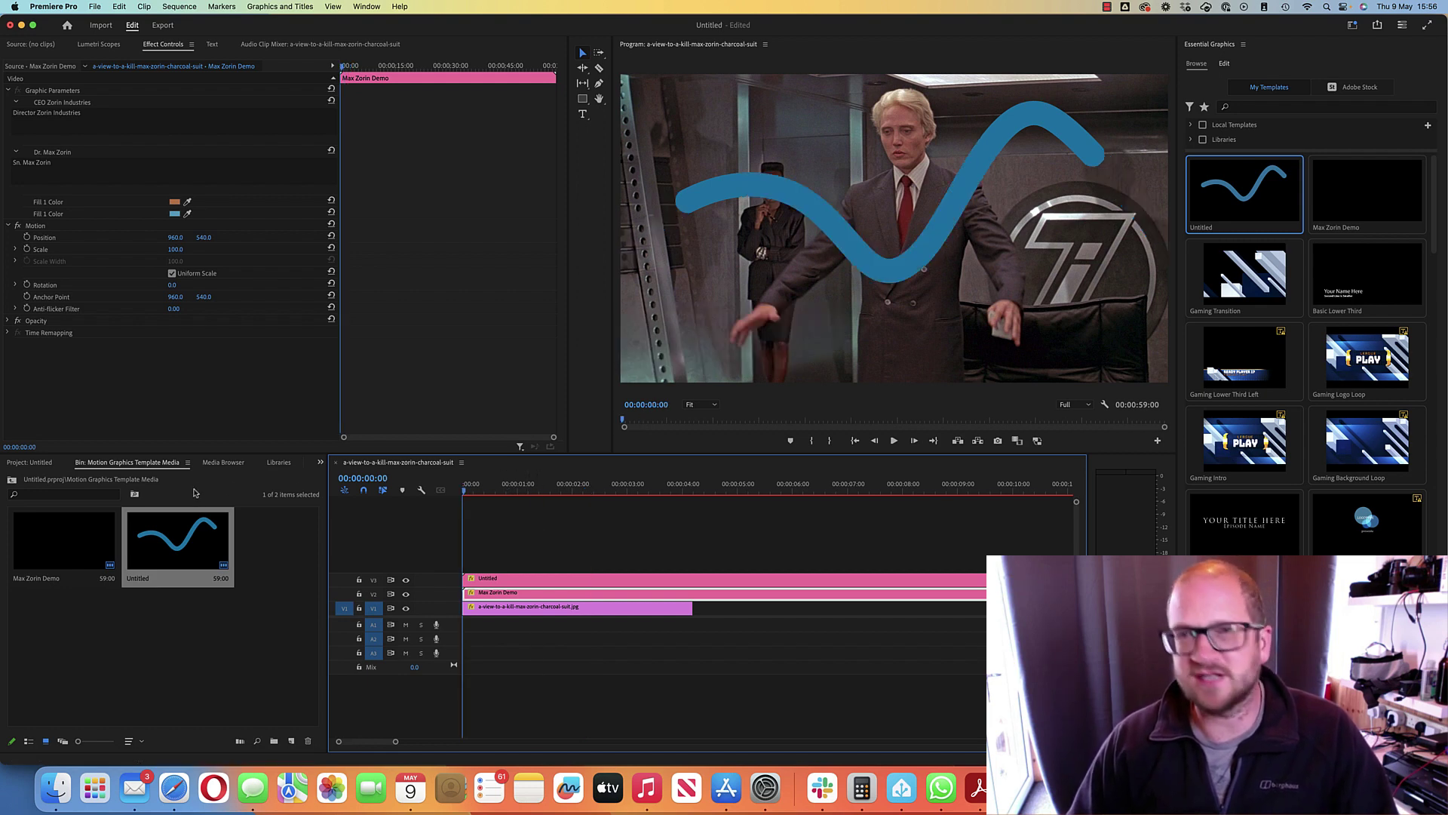
pyautogui.press('space')
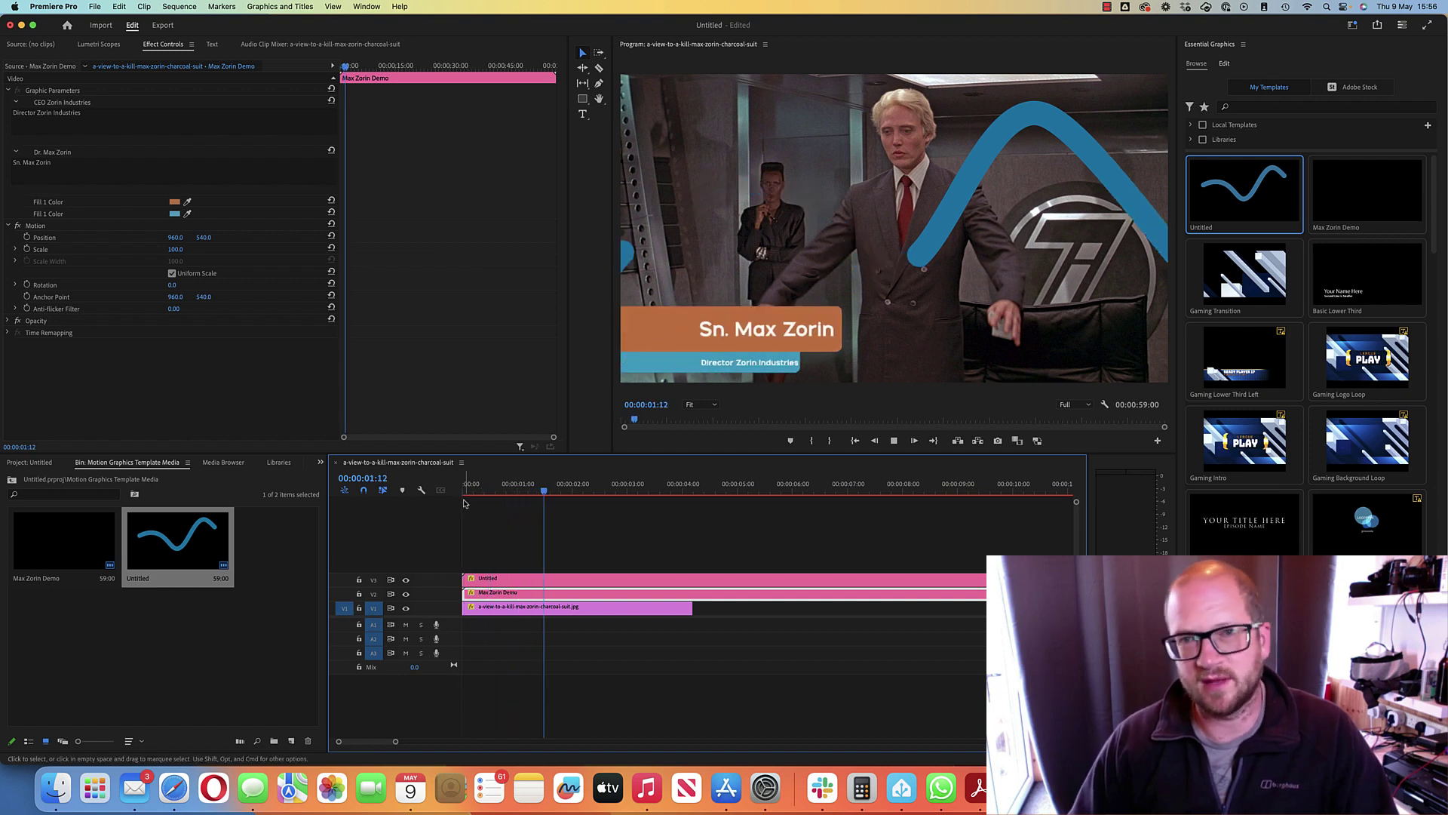
pyautogui.press('space')
# Step: Set the worm clip's Stroke 1 Stroke Width to 40
pyautogui.click(491, 578)
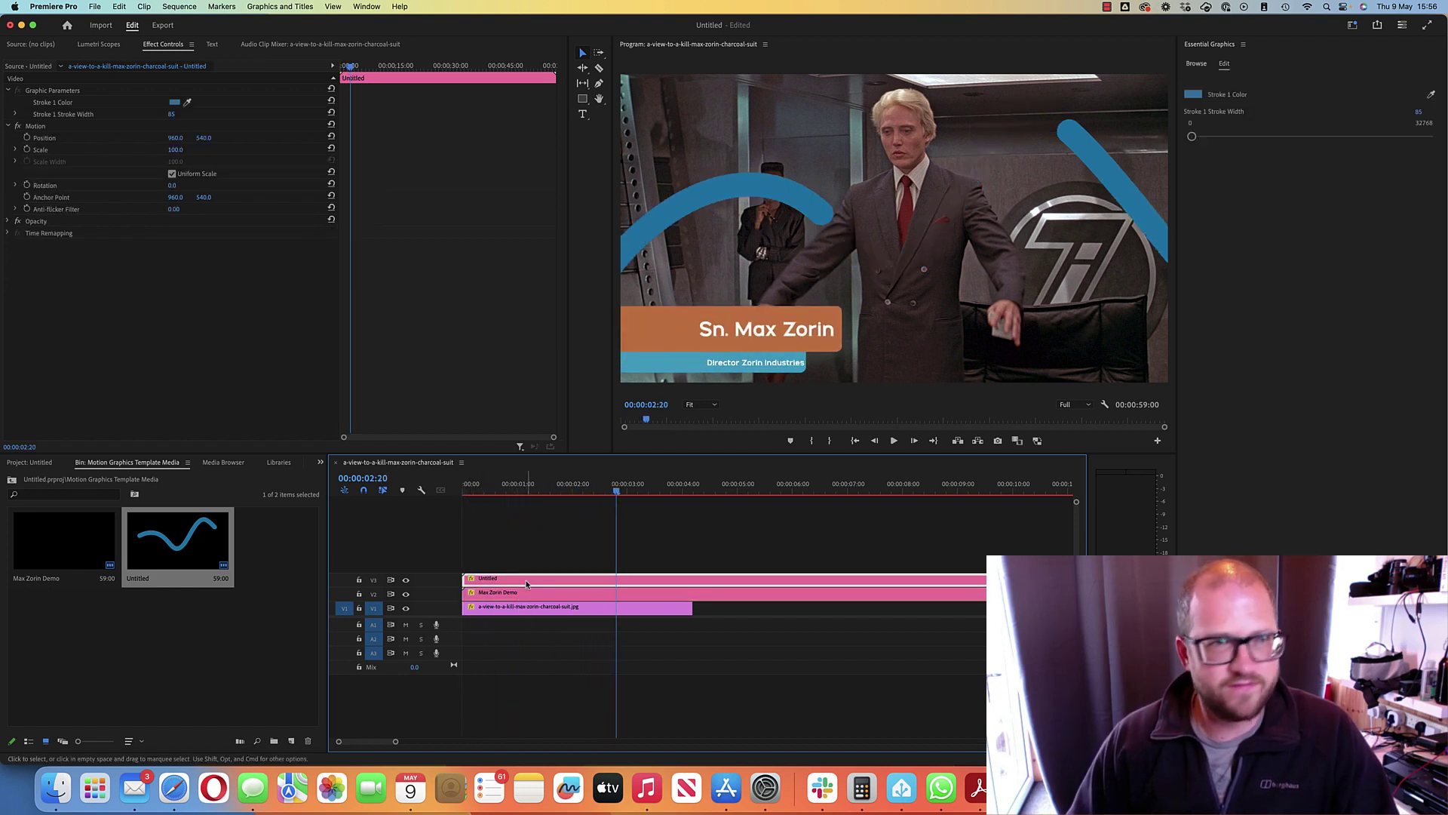
pyautogui.click(171, 115)
pyautogui.moveTo(171, 114); pyautogui.dragTo(168, 113)
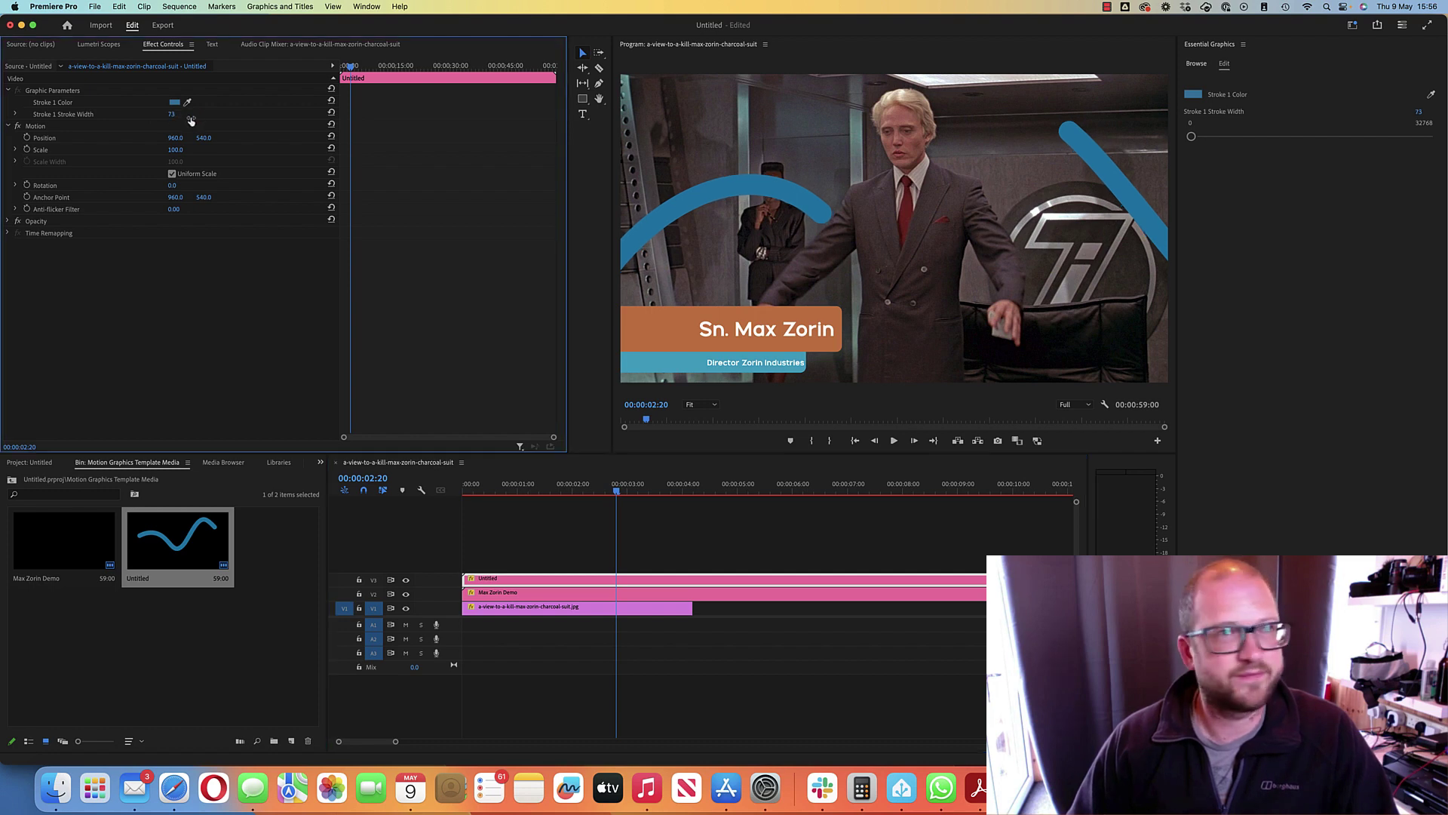
pyautogui.click(175, 113)
pyautogui.write('40')
pyautogui.press('Return')
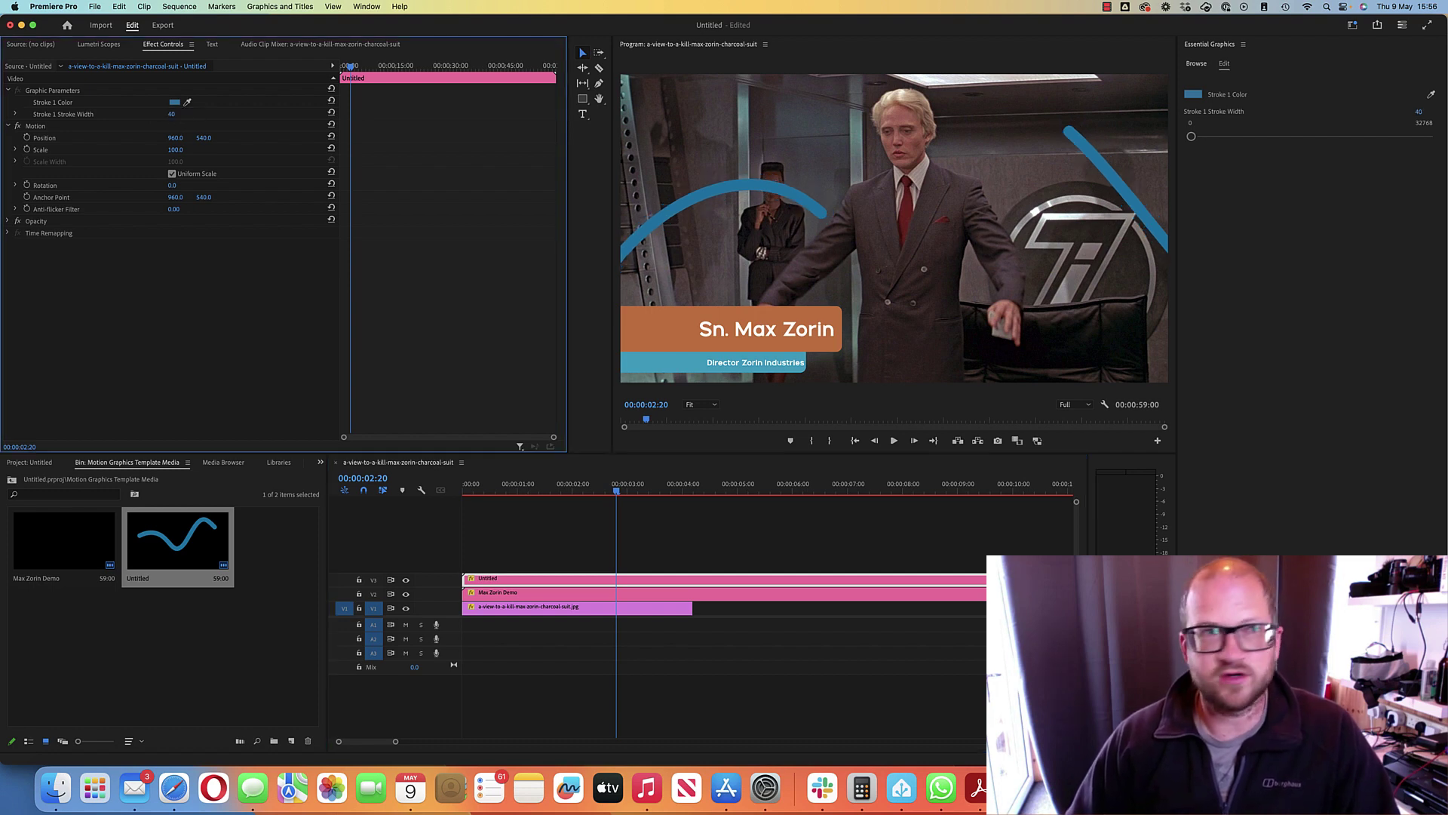
# Step: Change the worm clip's Stroke 1 Color to dark green (195B0D)
pyautogui.click(175, 103)
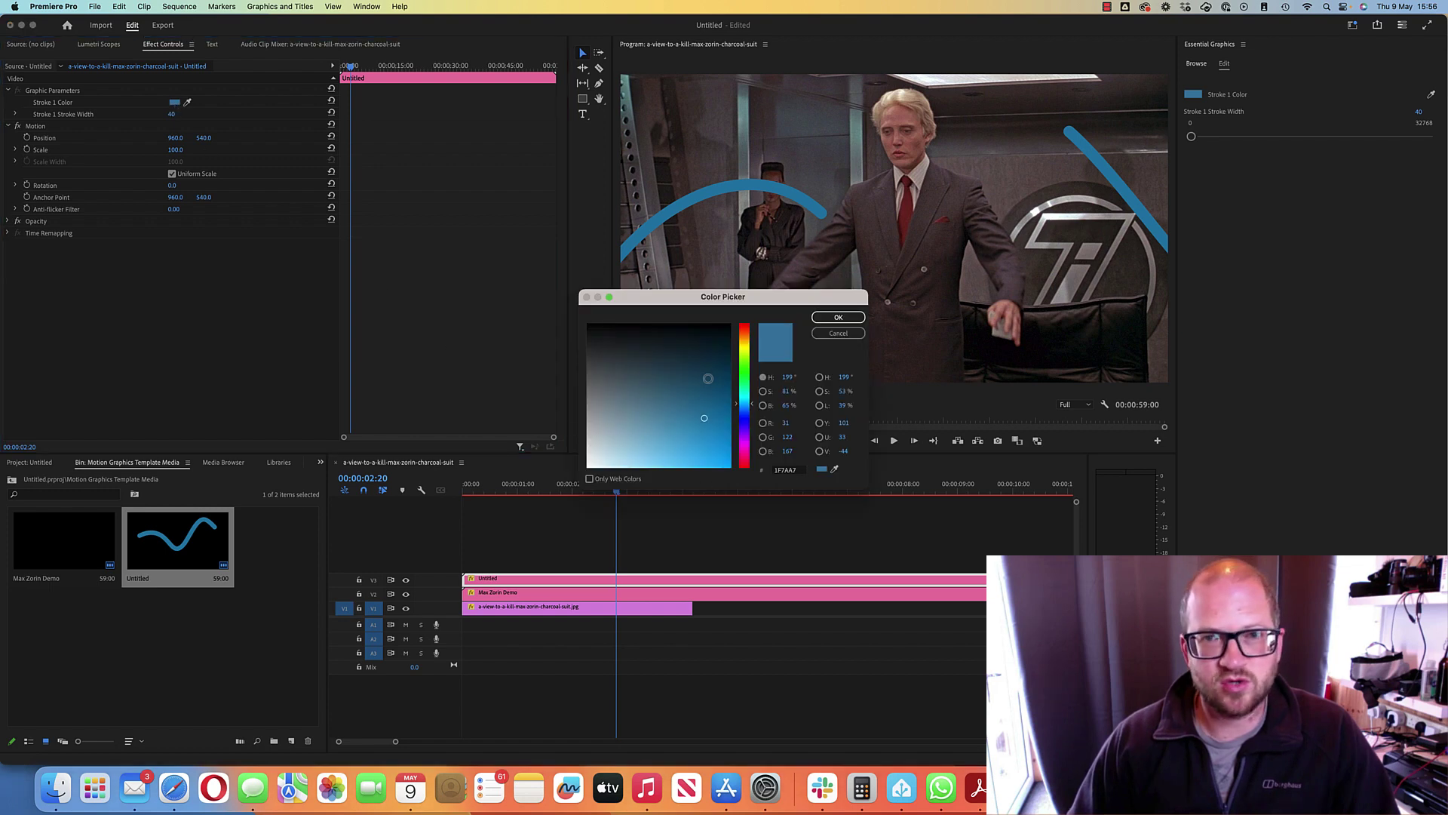
pyautogui.click(743, 368)
pyautogui.click(653, 358)
pyautogui.moveTo(653, 358); pyautogui.dragTo(706, 375)
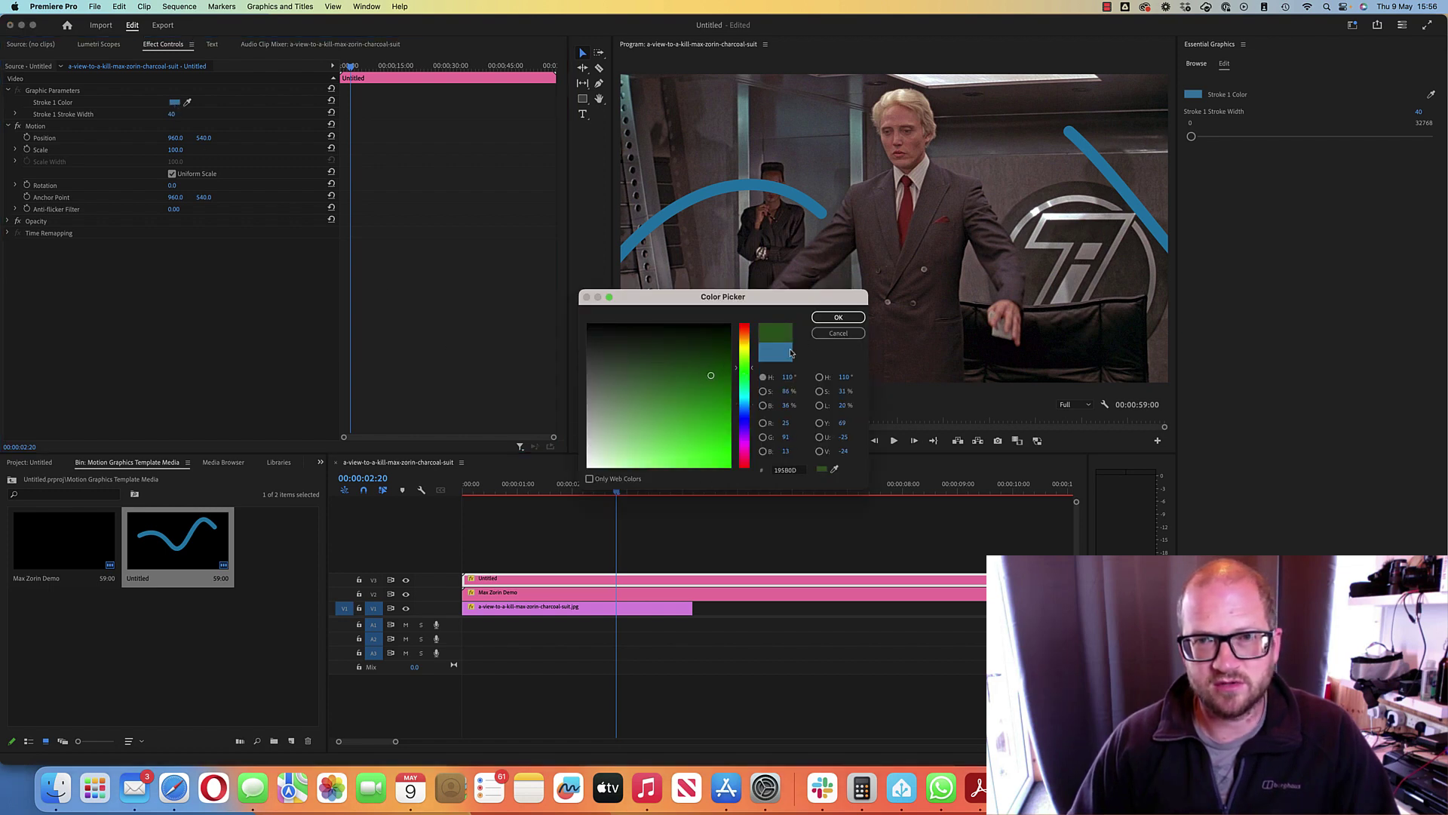
pyautogui.click(838, 317)
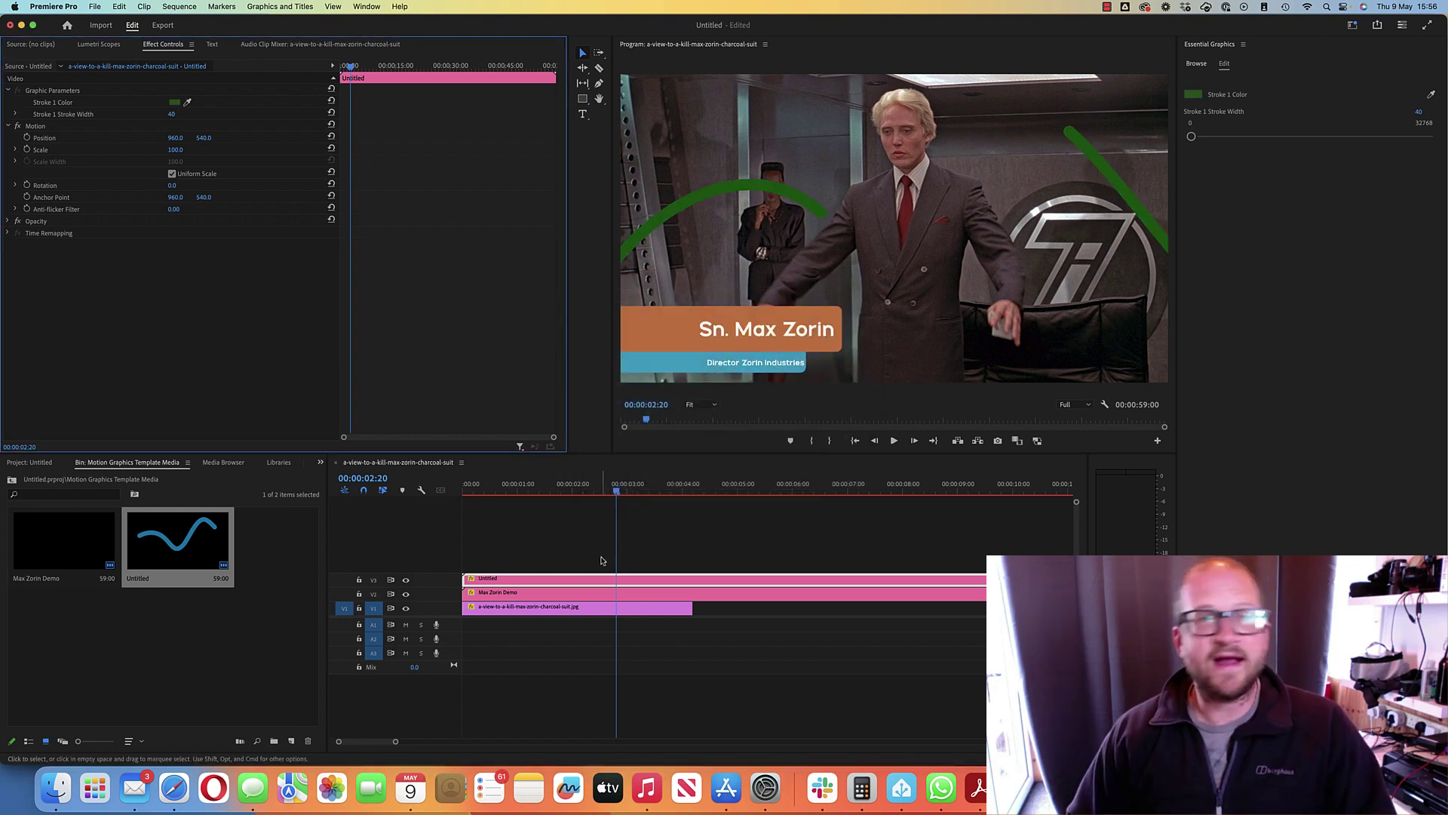